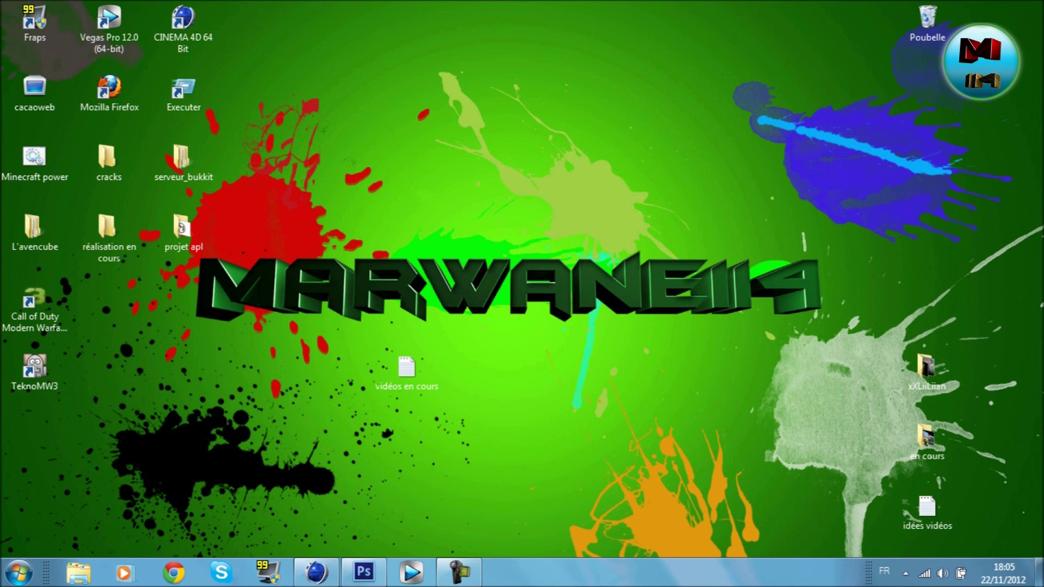
left_click_drag(2, 2, 1040, 555)
left_click(707, 391)
left_click_drag(1042, 2, 5, 562)
left_click(163, 435)
left_click_drag(1, 1, 1042, 560)
left_click(838, 478)
left_click_drag(548, 458, 288, 318)
left_click(288, 318)
left_click_drag(2, 2, 1042, 555)
left_click(995, 468)
left_click_drag(1042, 1, 13, 568)
left_click(65, 506)
- Switch to CINEMA 4D and open the render settings
mouse_move(364, 572)
left_click(316, 572)
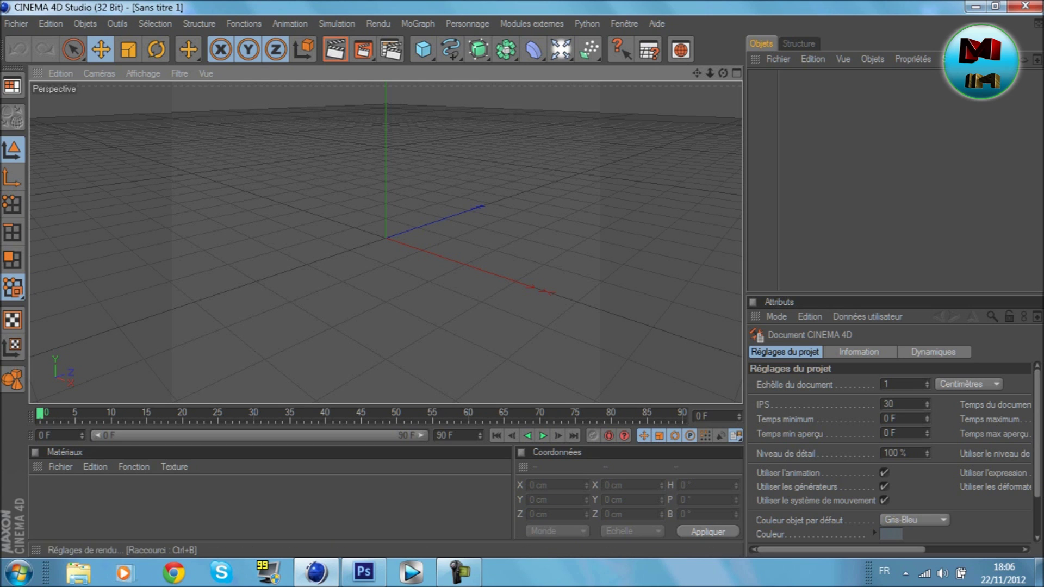
left_click(390, 49)
left_click_drag(218, 11, 310, 72)
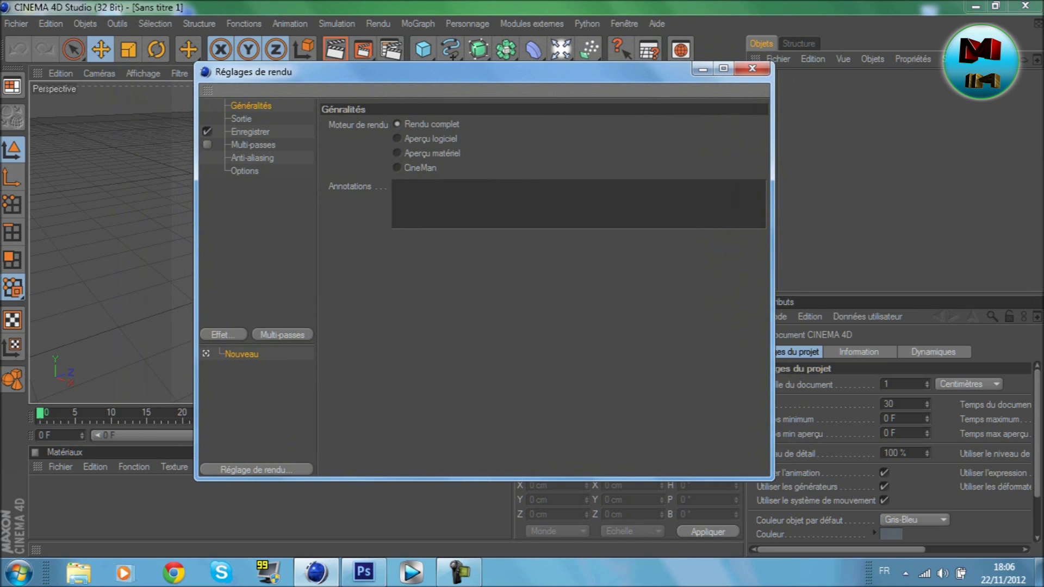
- Keep the image range in the render output settings (Sortie) on Image courante
left_click(241, 119)
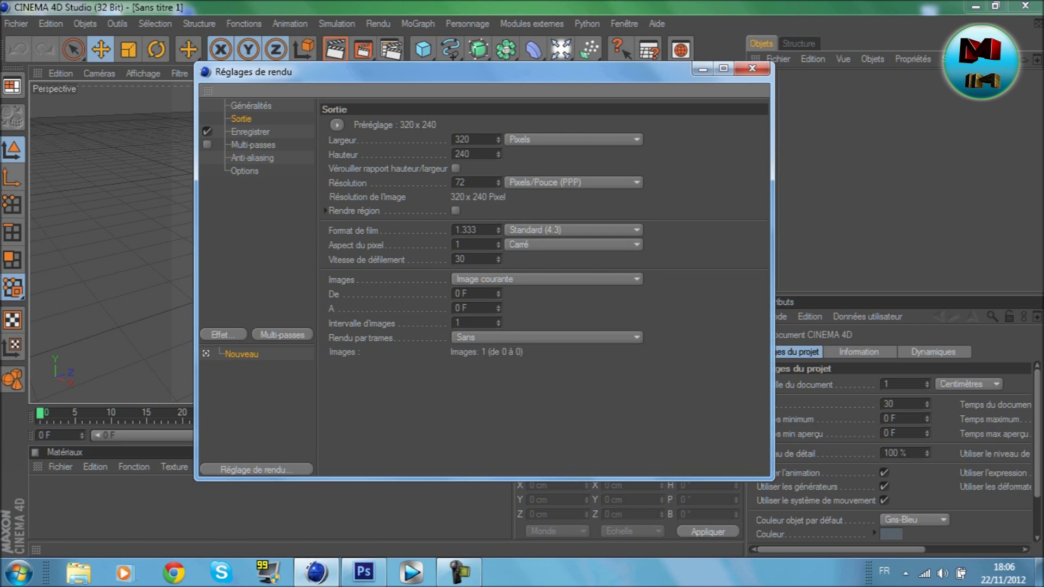
left_click(544, 278)
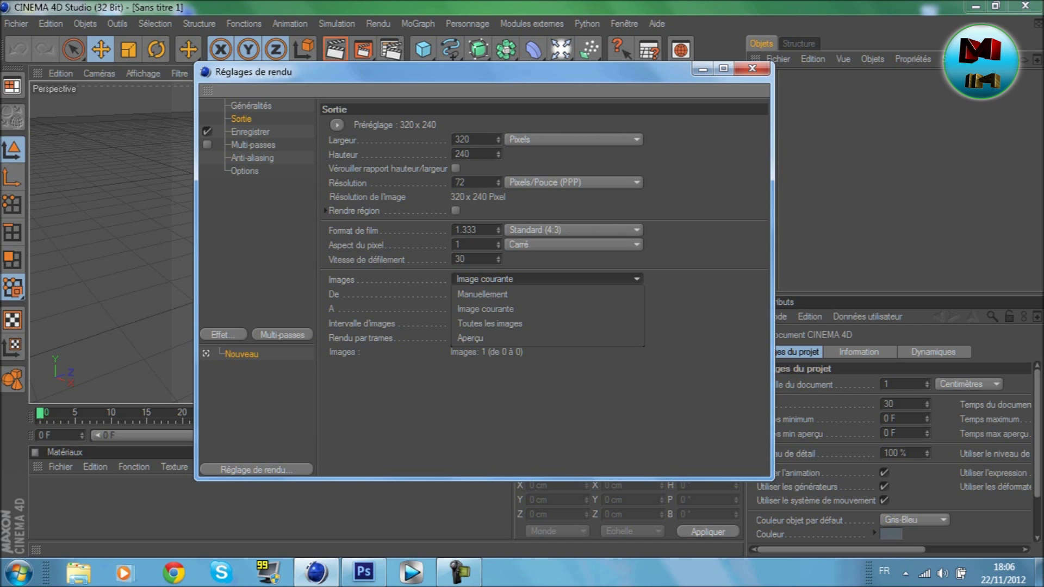
left_click(490, 323)
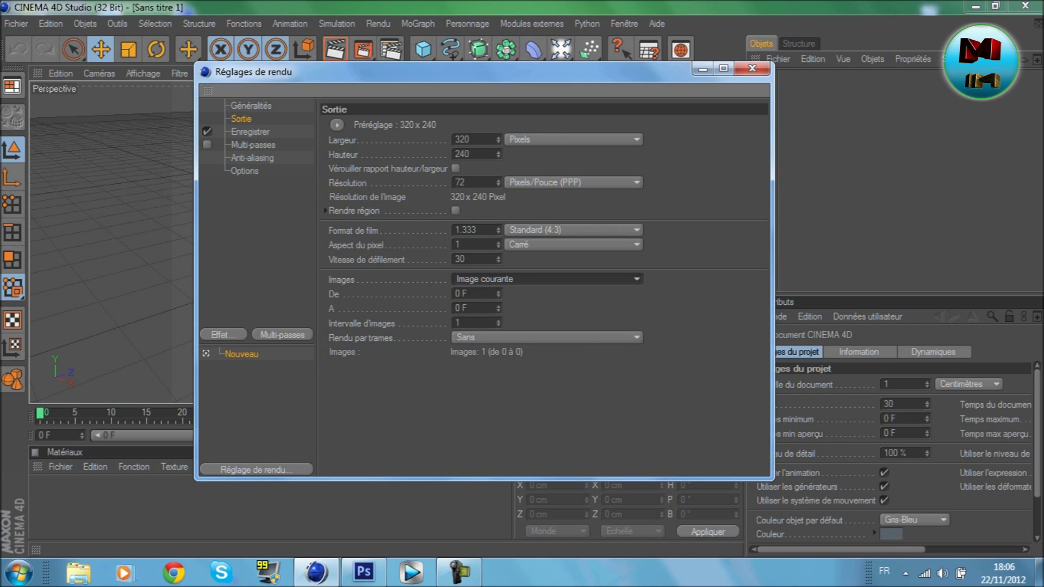
- Set the render's save path to a file named G on the desktop (Bureau)
left_click(250, 132)
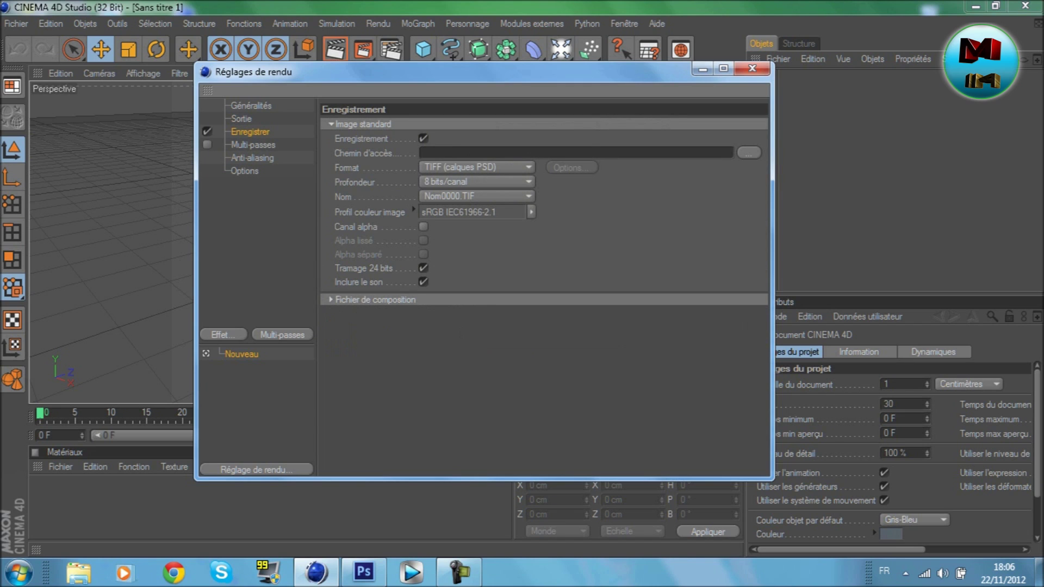
left_click(749, 153)
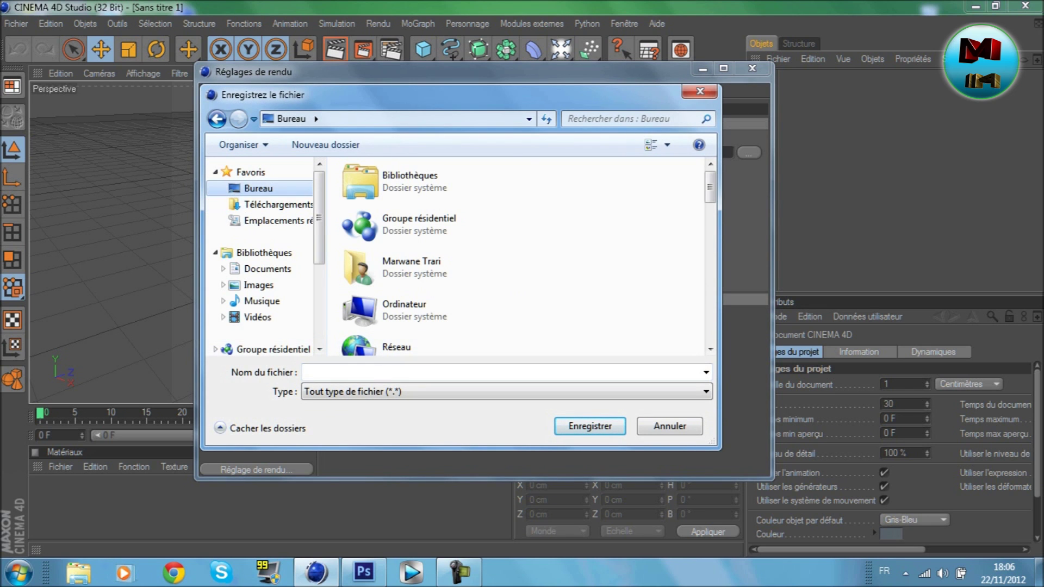
mouse_move(435, 94)
left_mouse_down()
mouse_move(654, 160)
mouse_move(353, 97)
mouse_move(449, 95)
left_mouse_up()
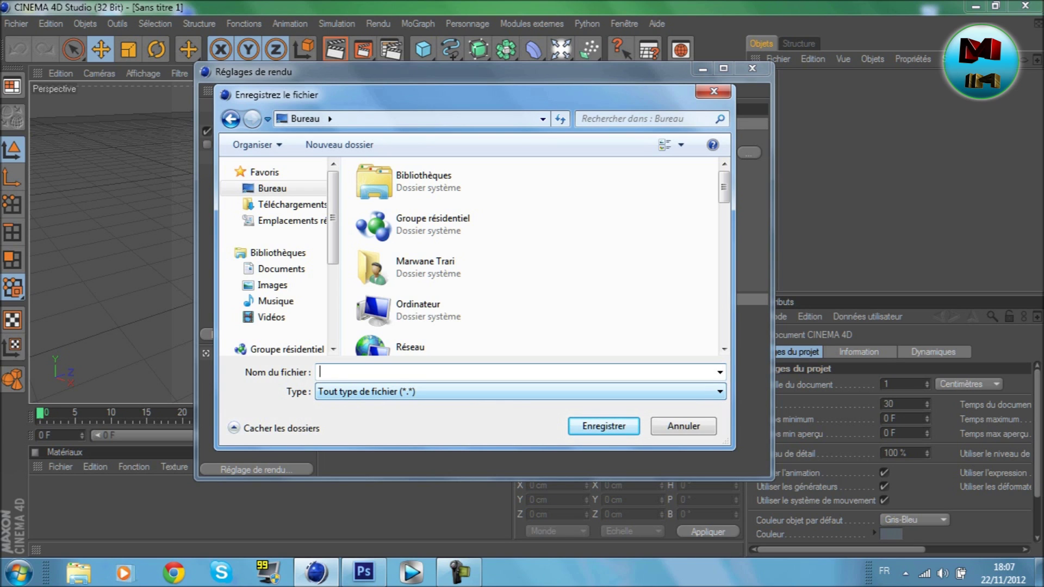
type("G")
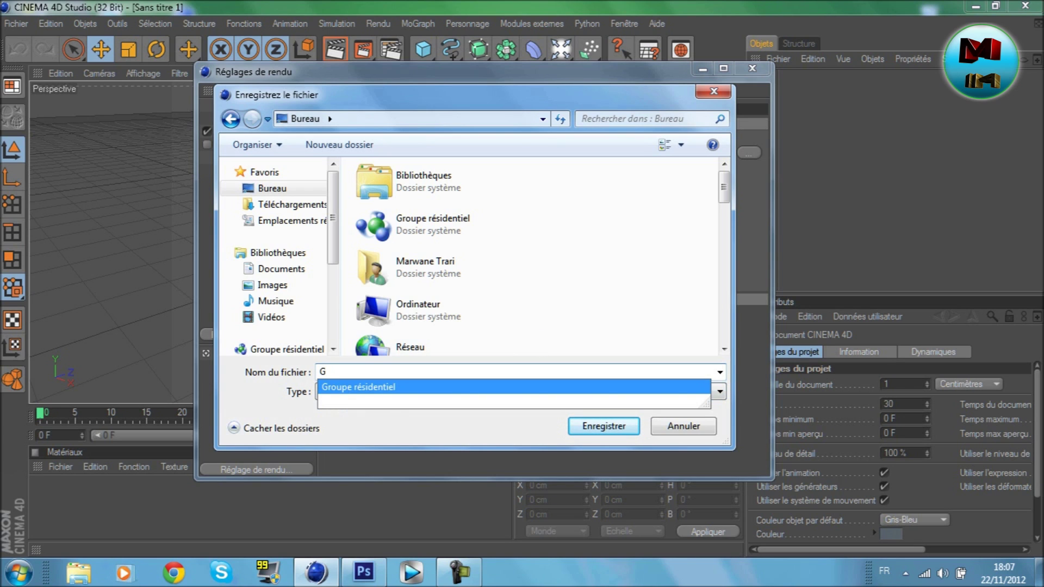
key("Escape")
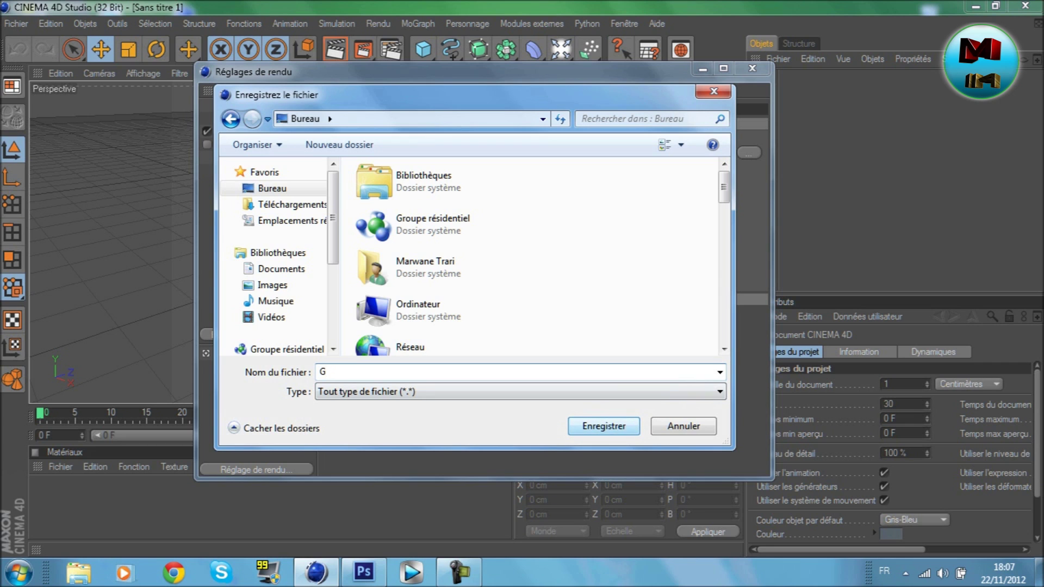
key("Return")
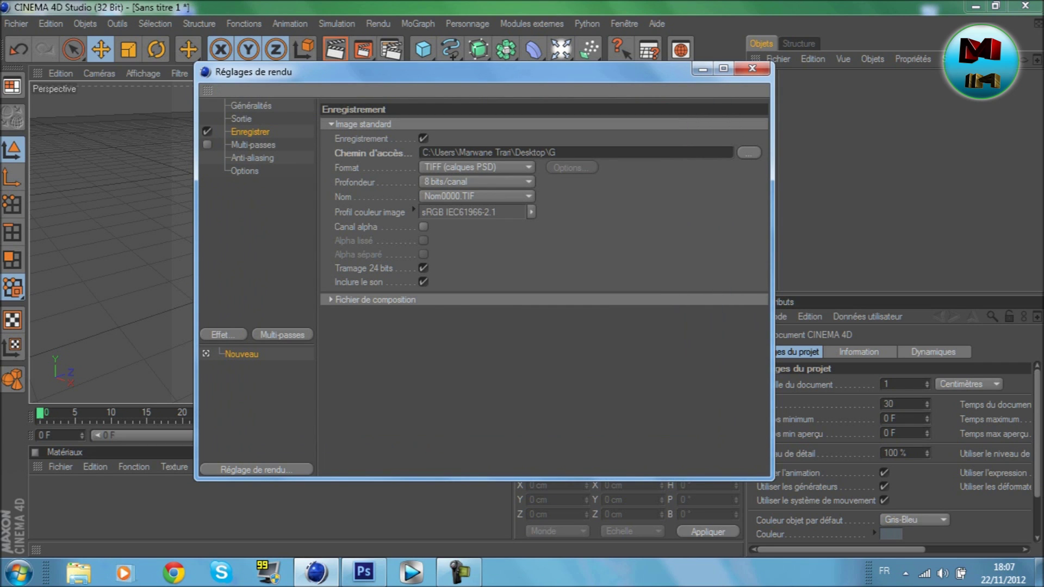
- Set the saved image format to PNG and enable the alpha channel (Canal alpha)
left_click(475, 167)
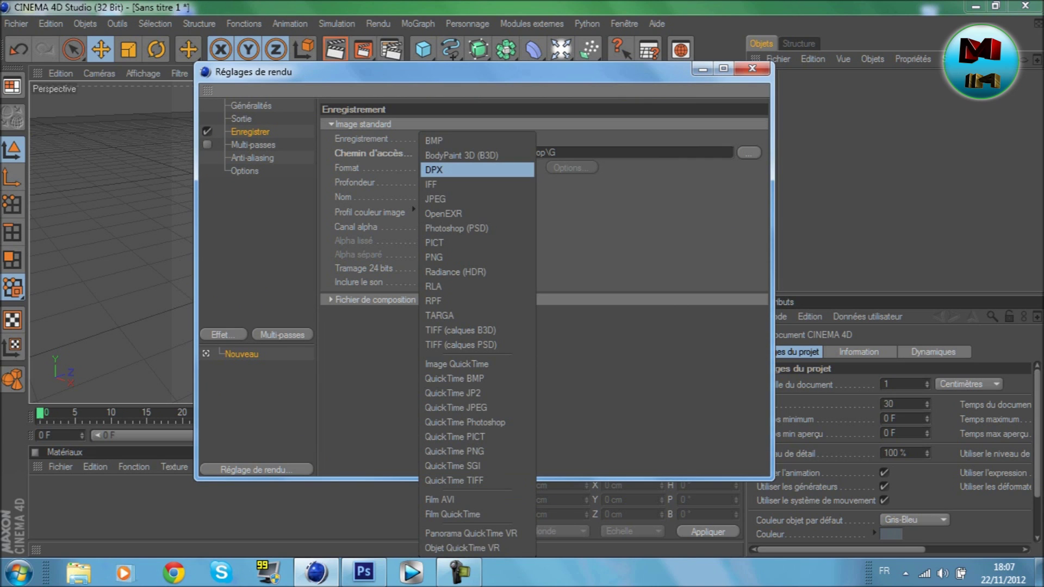
key("Down")
key("Down")
key("Down")
key("Down")
key("Down")
key("Down")
key("Down")
key("Down")
key("Down")
key("Down")
key("Down")
key("Down")
key("Down")
key("Down")
key("Down")
key("Down")
key("Down")
key("Down")
key("Down")
key("Down")
key("Down")
key("Down")
key("Down")
key("Down")
key("Down")
key("Up")
key("Up")
key("Up")
key("Up")
key("Up")
key("Up")
key("Up")
key("Up")
key("Up")
key("Up")
key("Up")
key("Up")
key("Up")
key("Up")
key("Up")
key("Up")
key("Up")
key("Up")
key("Up")
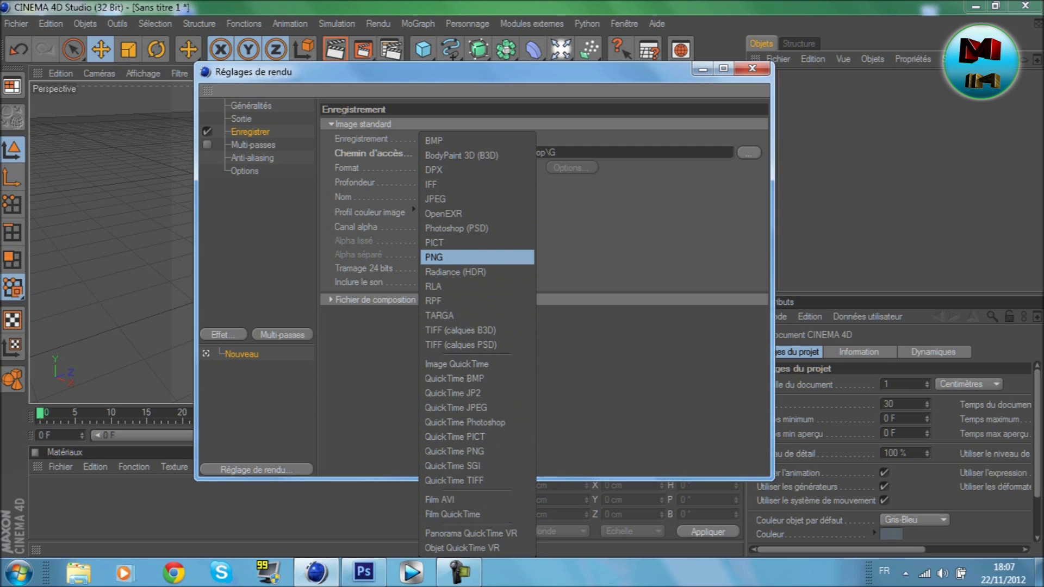
key("Down")
key("Up")
key("Return")
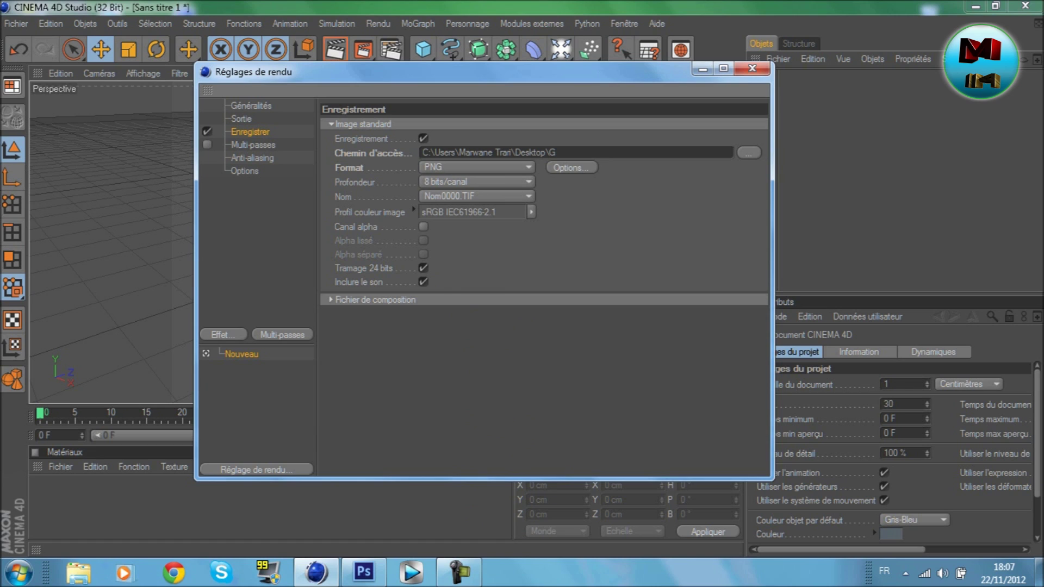
left_click(424, 227)
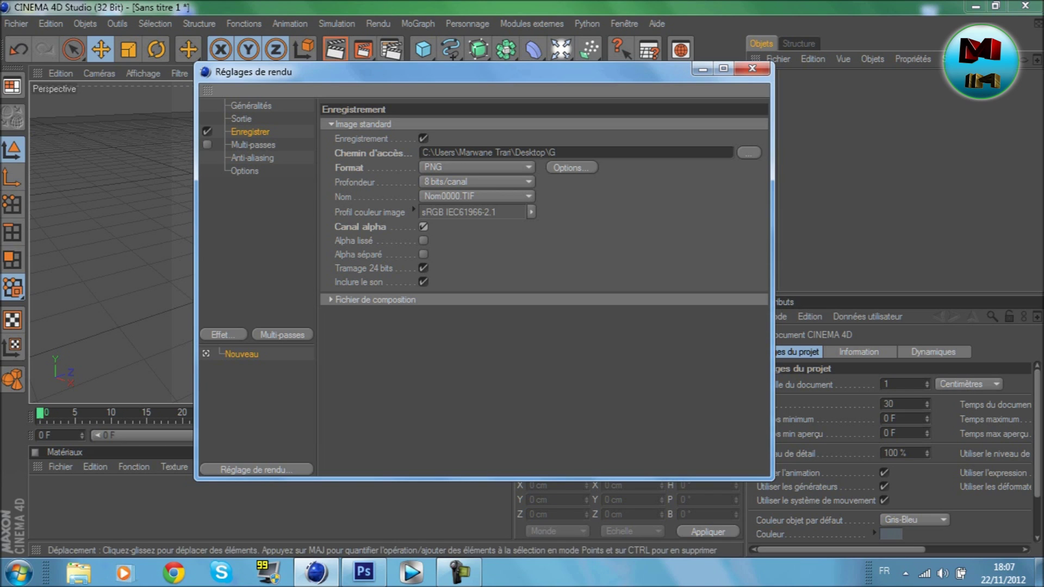
- Set the render anti-aliasing to Au mieux with the Image fixe filter, and close the render settings
left_click(253, 145)
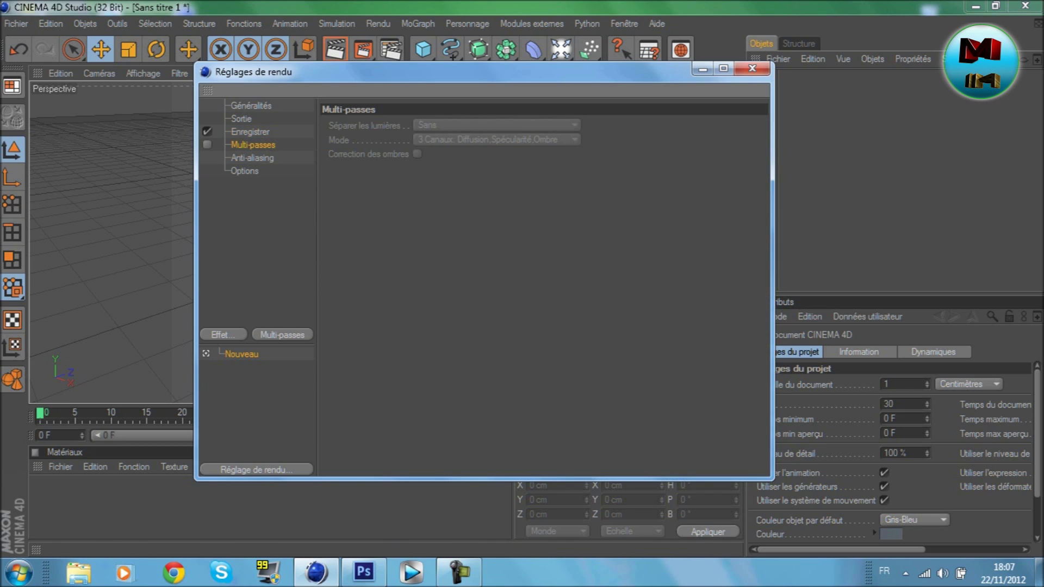
left_click(252, 159)
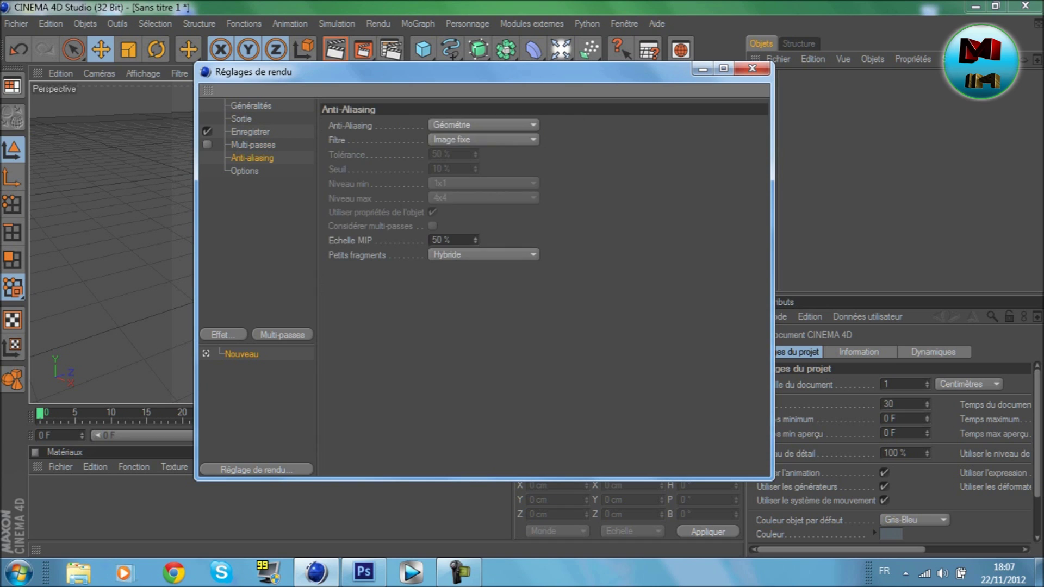
left_click(484, 125)
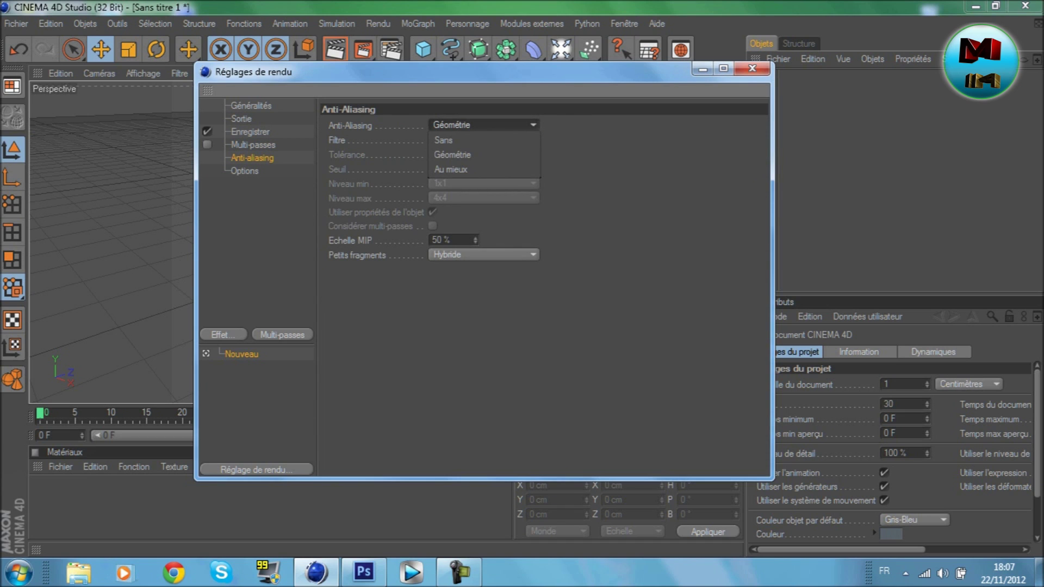
left_click(450, 169)
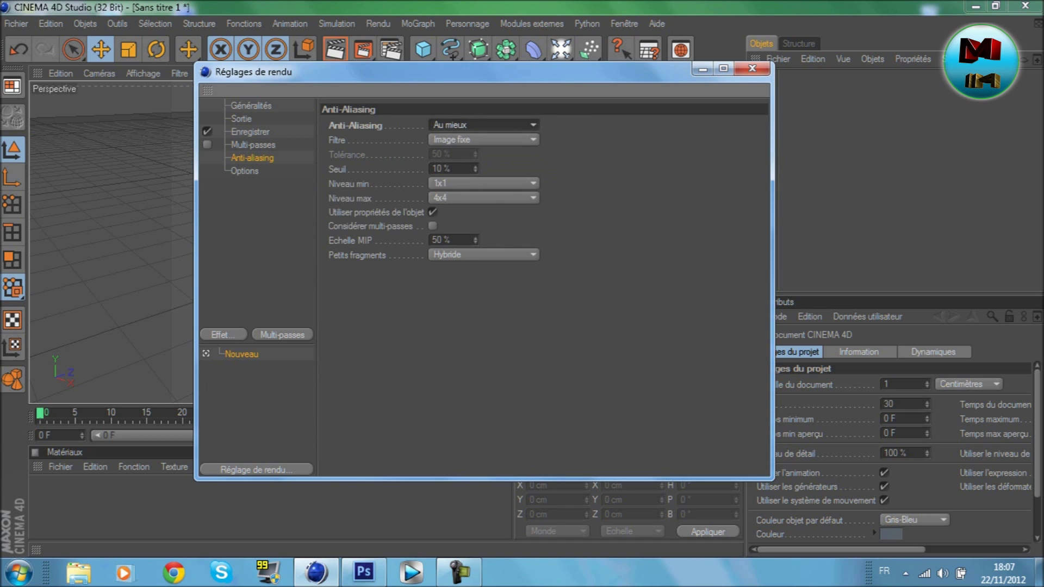
left_click(482, 139)
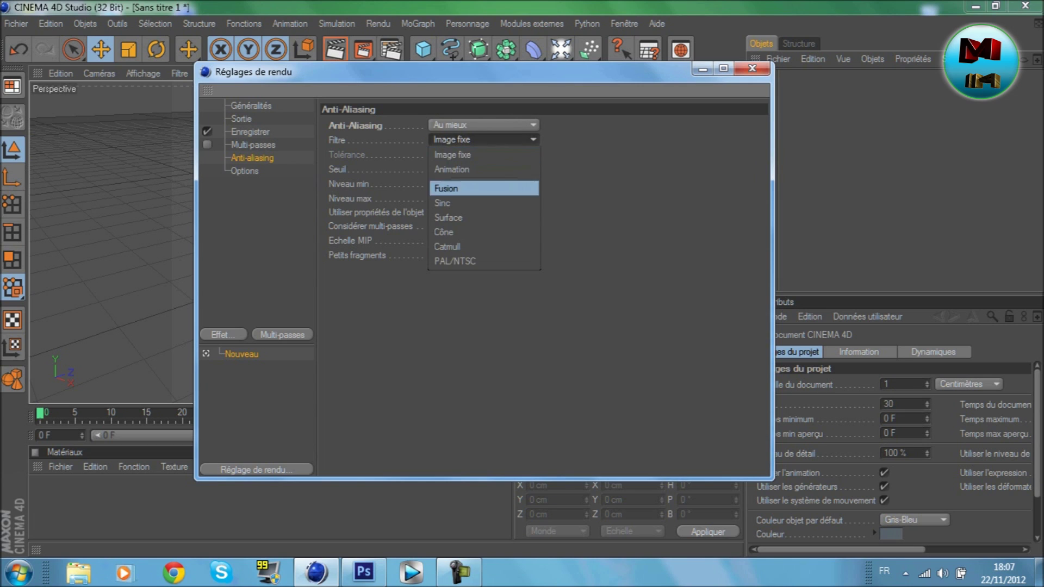
left_click(451, 154)
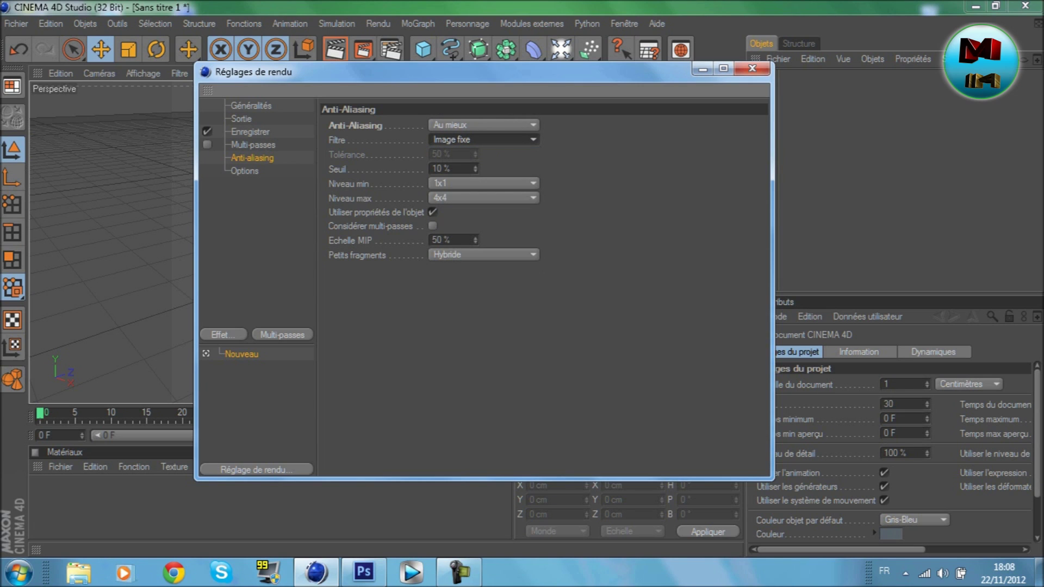
left_click(245, 170)
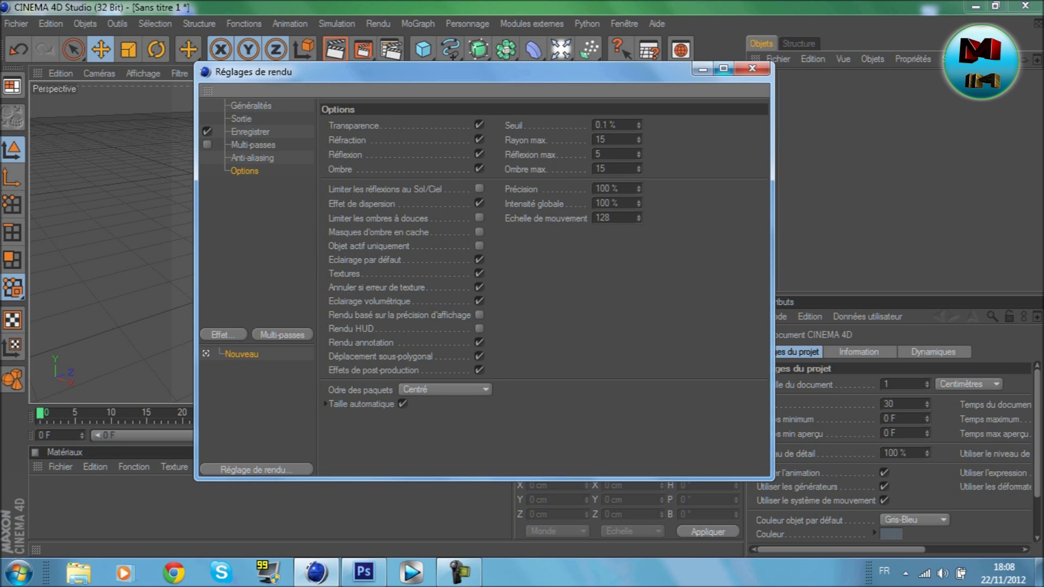
left_click(752, 68)
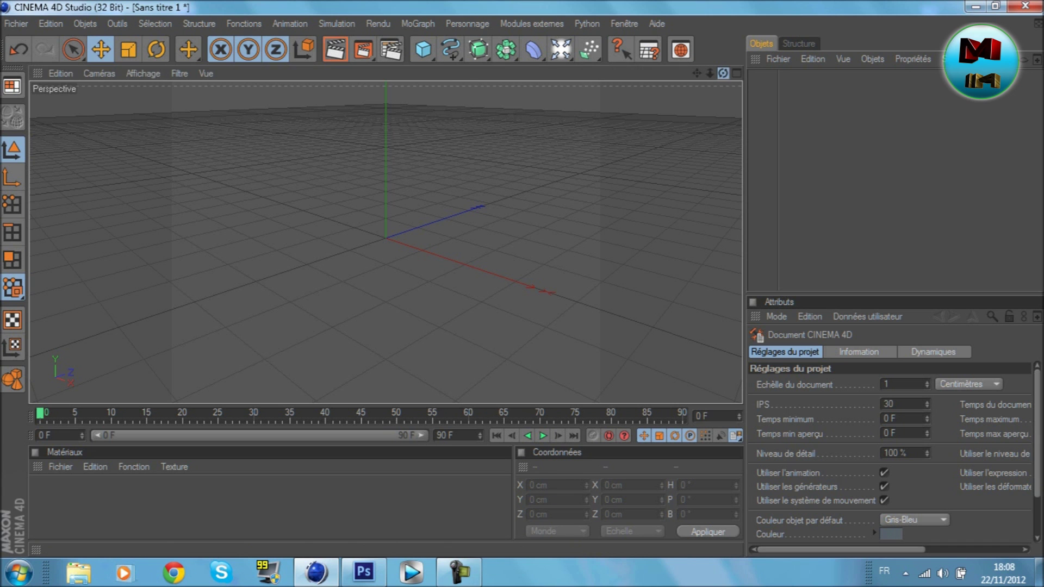
- Add a MoGraph Mo Texte object and move it along the X axis to about -217 cm
left_click_drag(722, 73, 772, 111)
left_click_drag(697, 73, 697, 109)
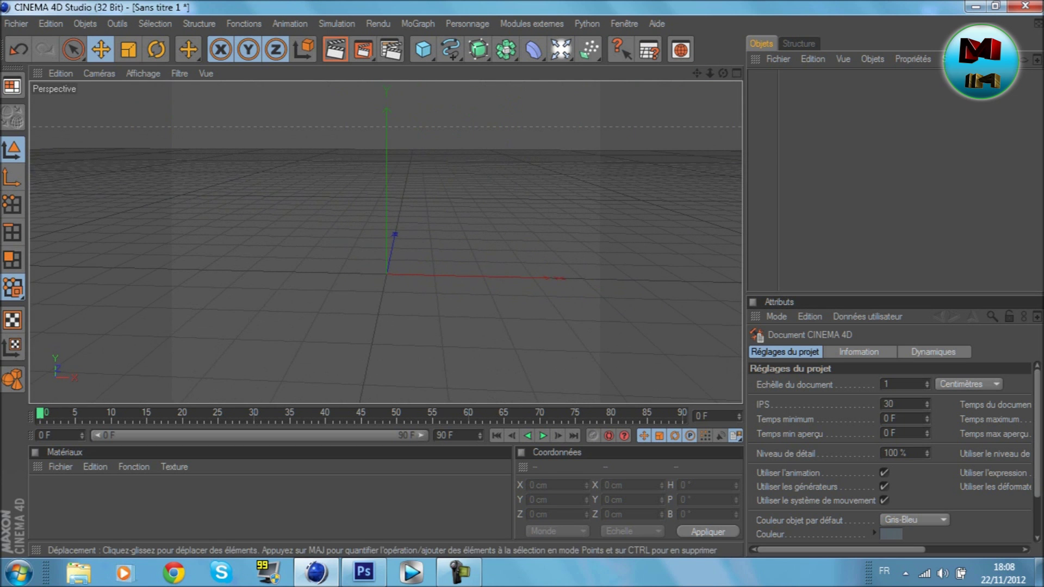
left_click_drag(710, 73, 732, 81)
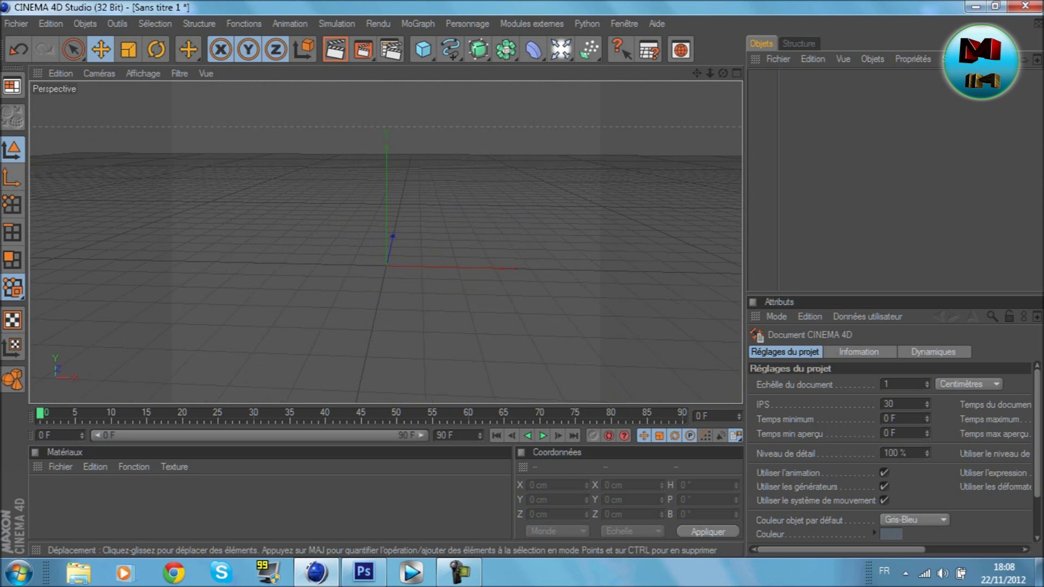
scroll(386, 242, "up", 5)
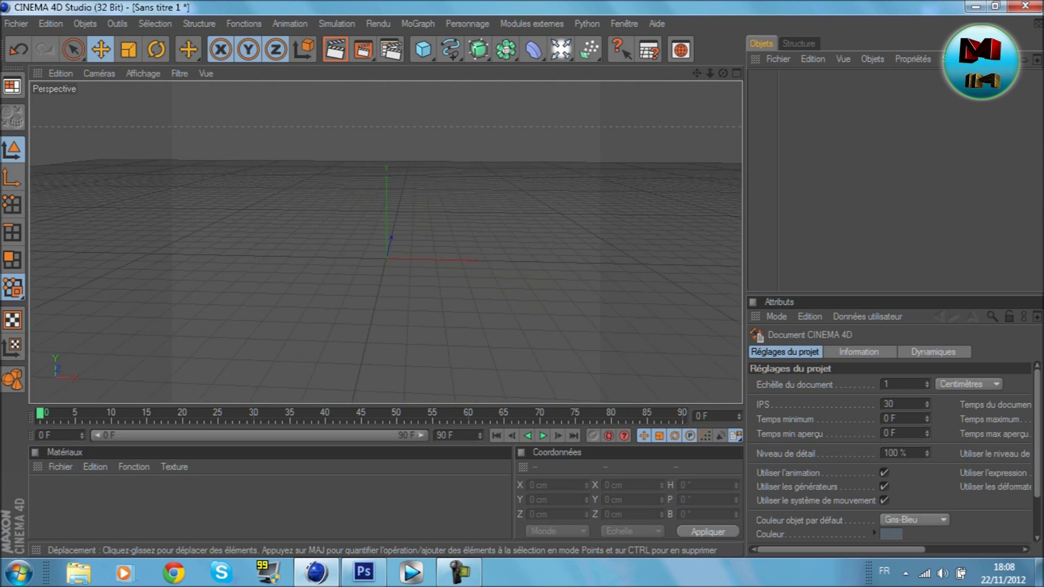
left_click_drag(724, 80, 731, 70)
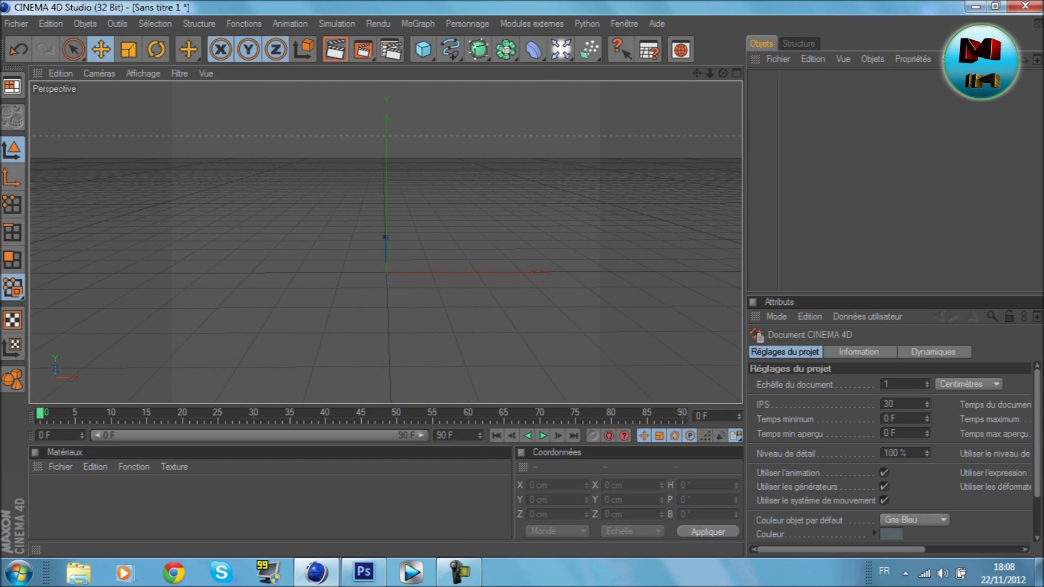
left_click(736, 73)
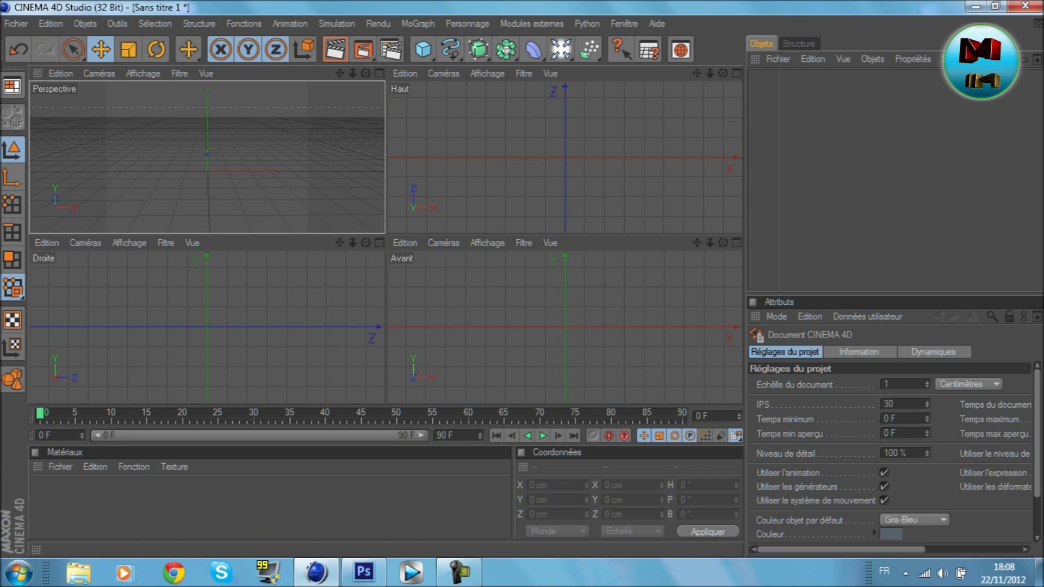
key("F1")
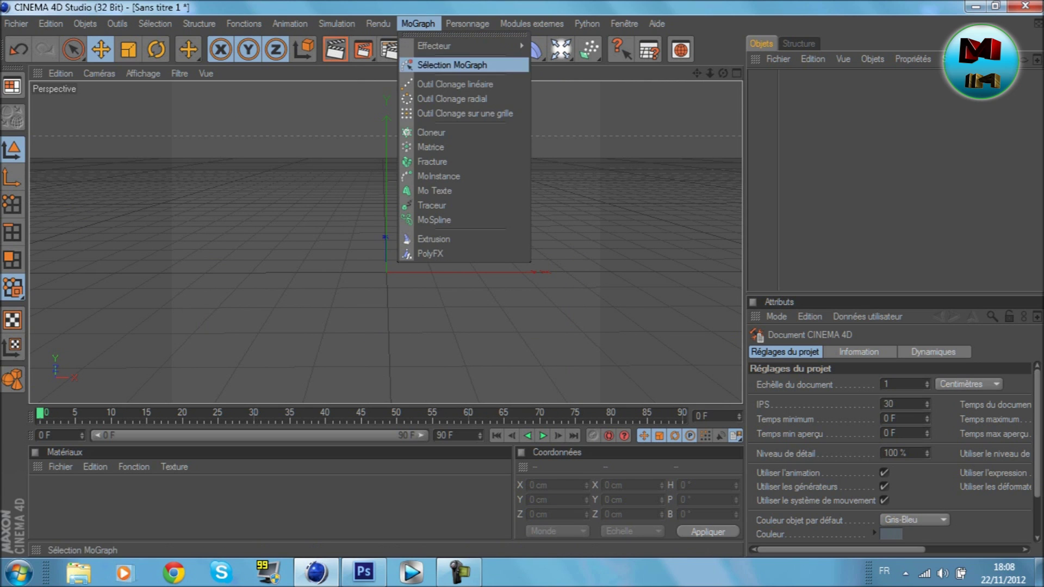
left_click(435, 191)
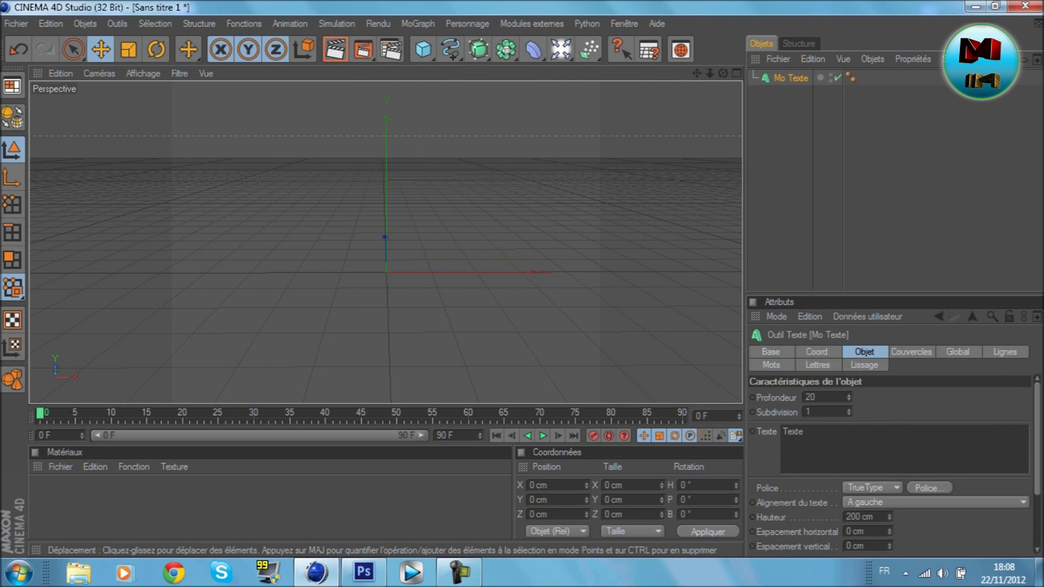
left_click_drag(480, 271, 382, 272)
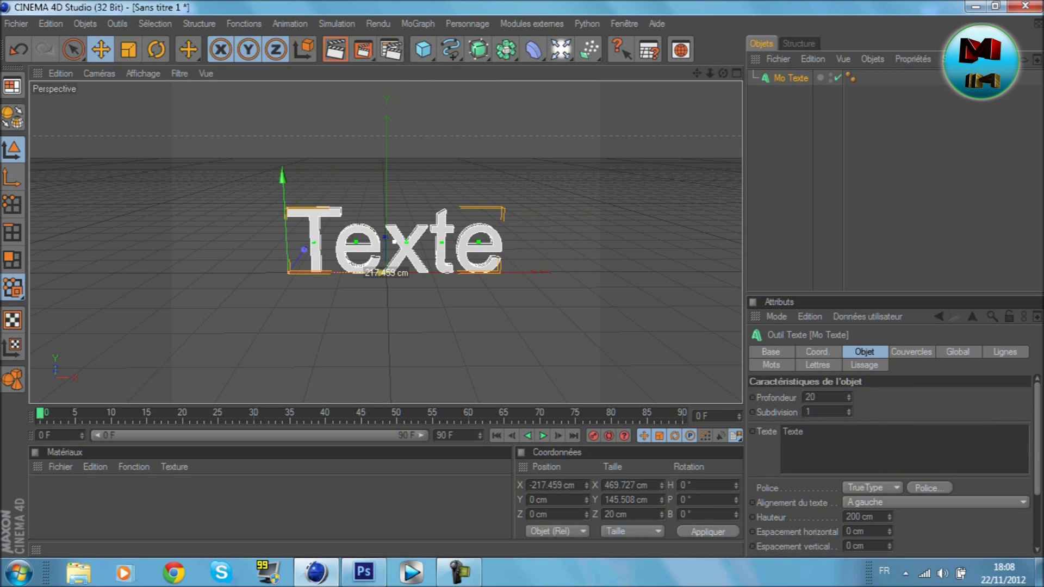
- Change the Mo Texte object's text to G and move it along the X axis to about -83 cm
left_click_drag(722, 73, 736, 52)
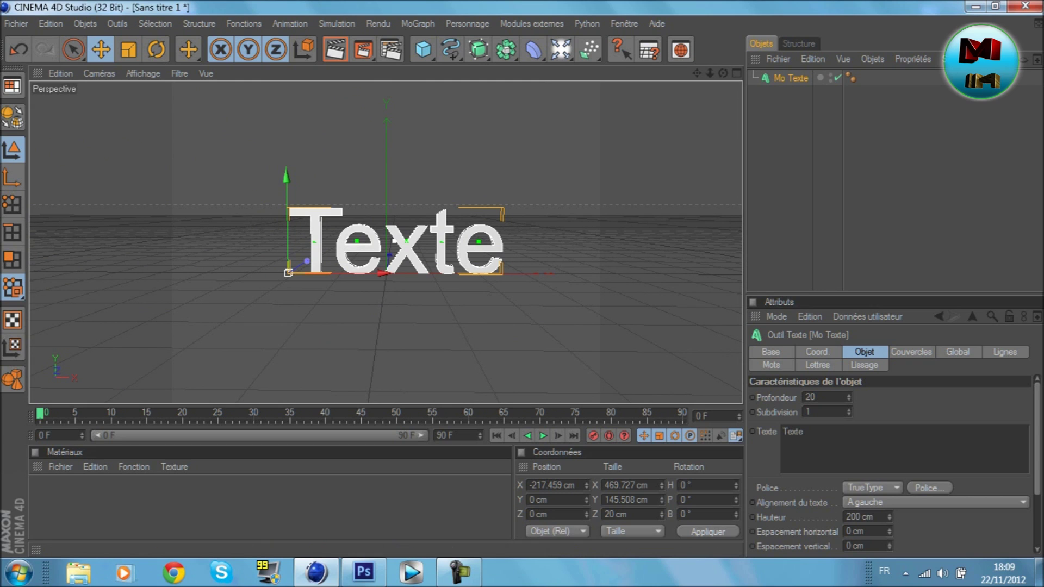
double_click(793, 432)
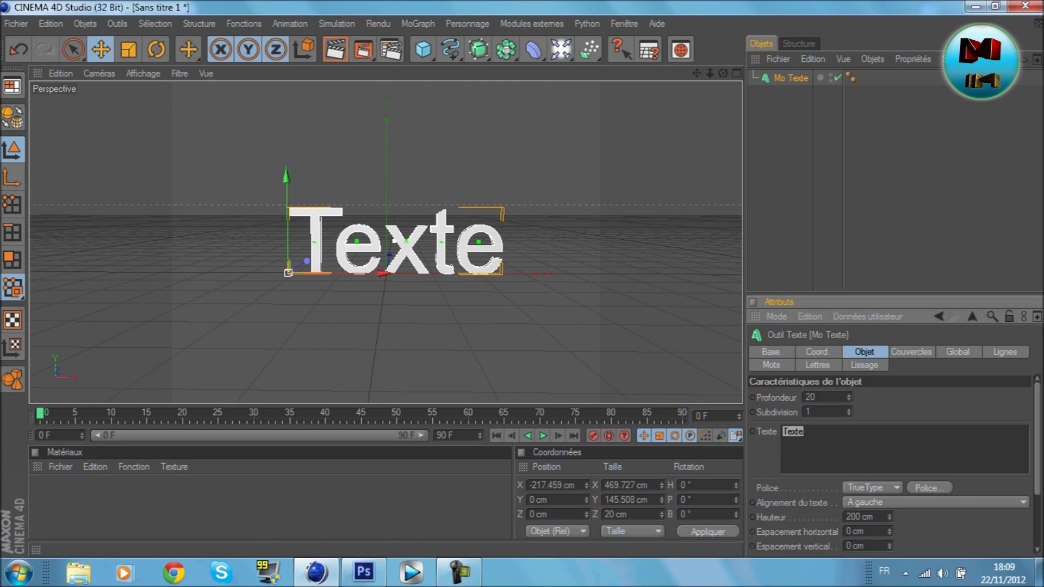
key("g")
key("BackSpace")
type("G")
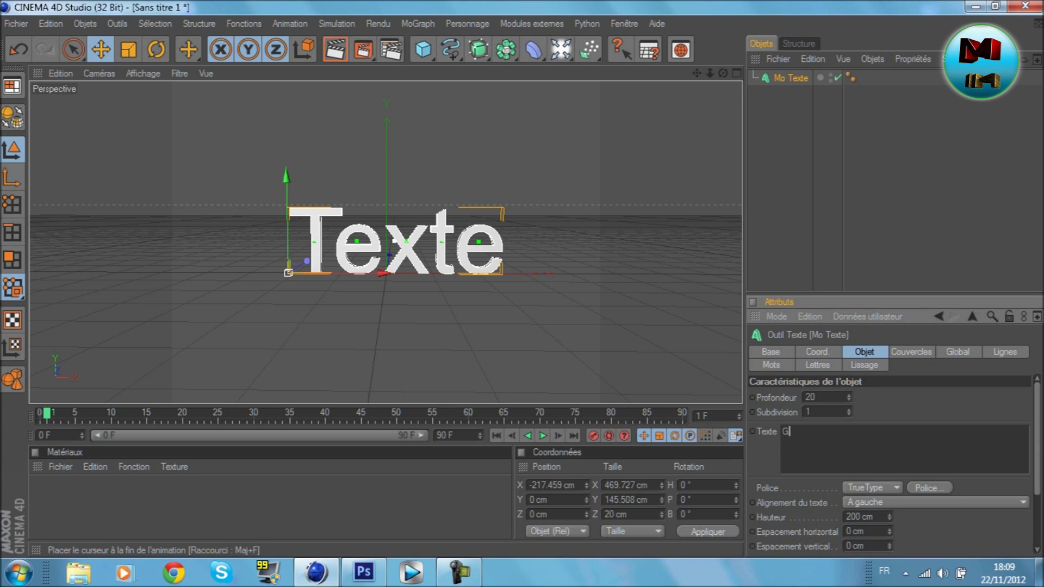
left_click_drag(384, 273, 445, 272)
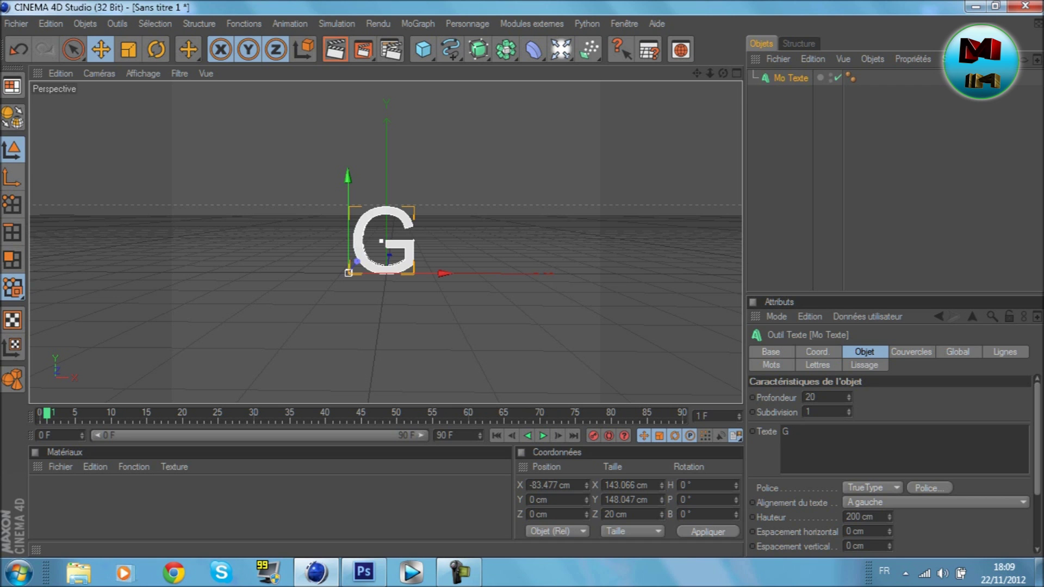
- Set the G text's font to BatmanForeverAlternate and move the object to about X -45 cm, Y 74 cm
left_click(929, 488)
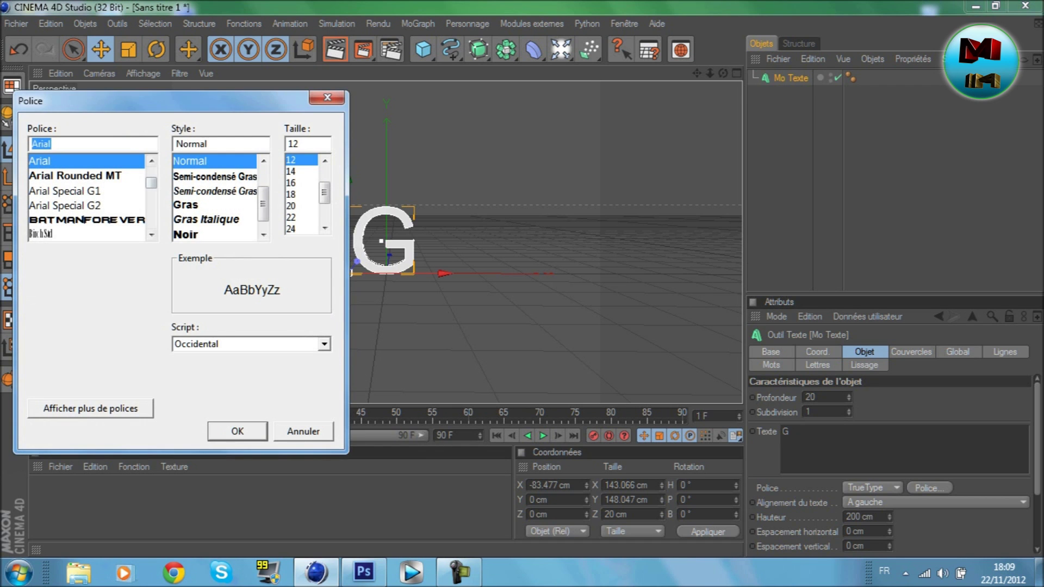
left_click(87, 220)
left_click_drag(163, 100, 477, 95)
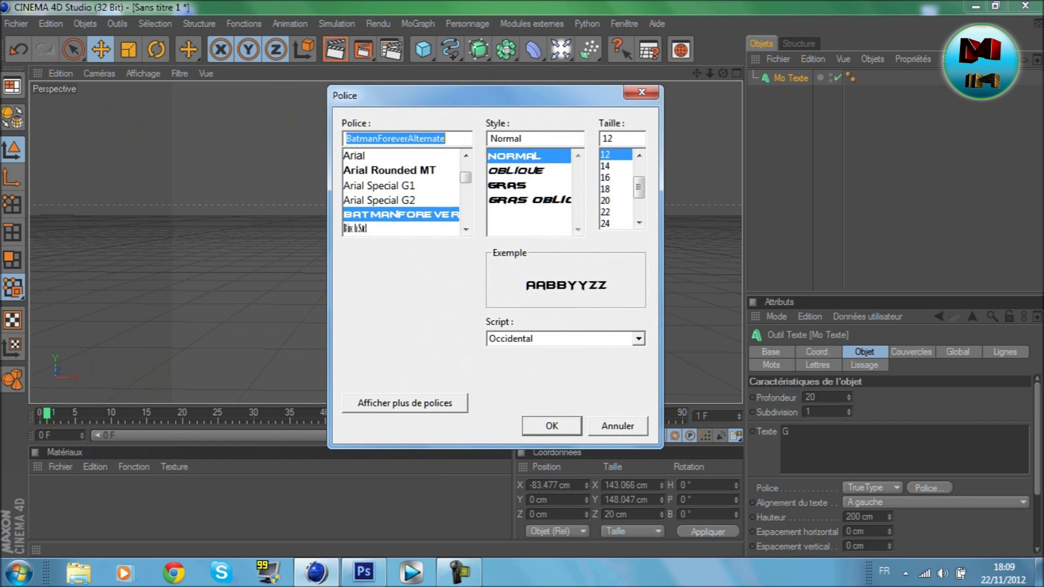
key("Return")
left_click_drag(445, 273, 462, 272)
left_click_drag(365, 177, 366, 143)
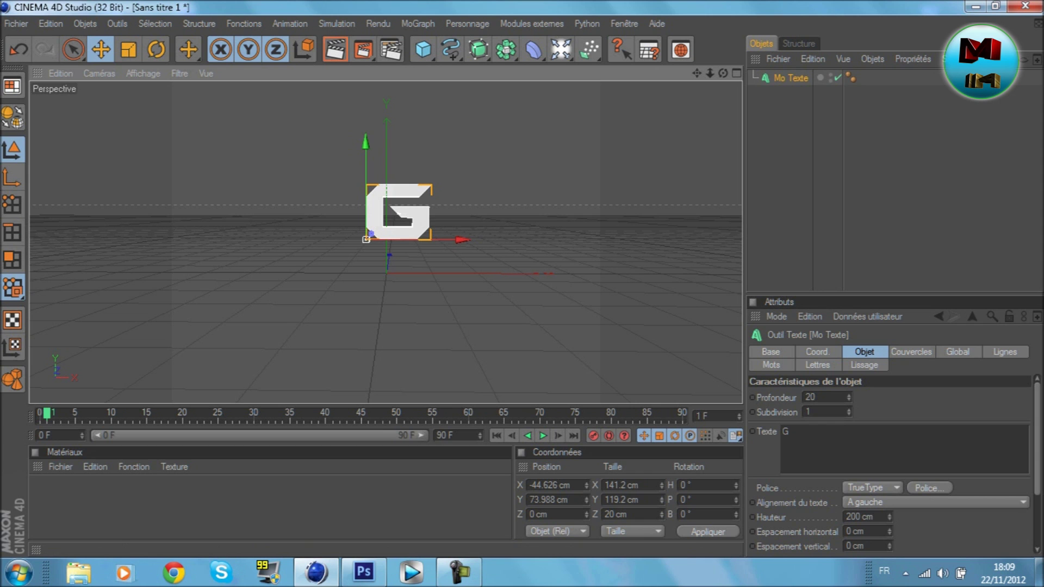
- Preview-render the active view with the G seen from a slightly raised angle
scroll(386, 242, "down", 5)
scroll(386, 242, "up", 4)
mouse_move(722, 73)
left_mouse_down()
mouse_move(728, 66)
mouse_move(712, 77)
mouse_move(717, 84)
left_mouse_up()
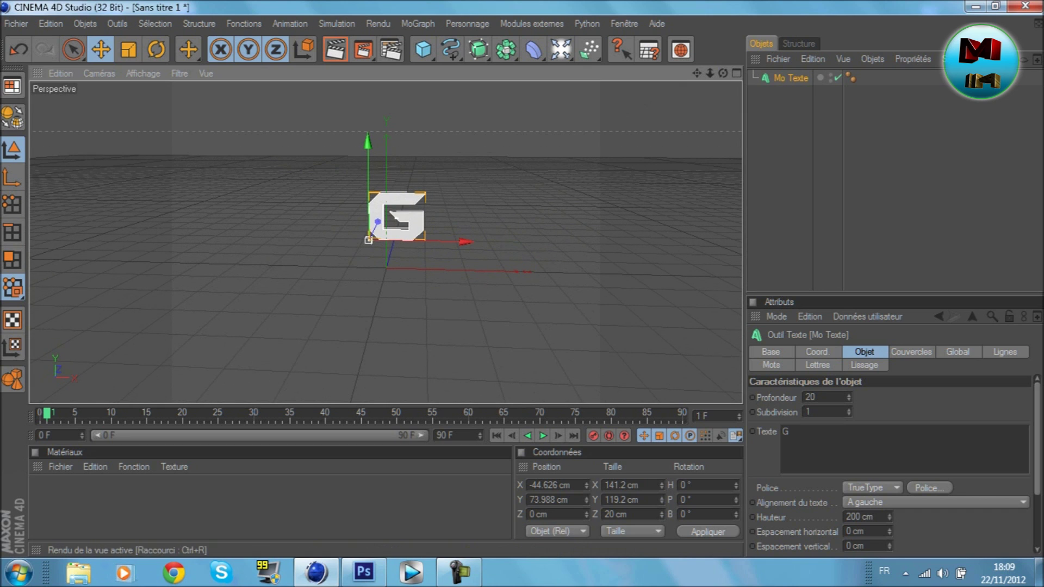
left_click(335, 49)
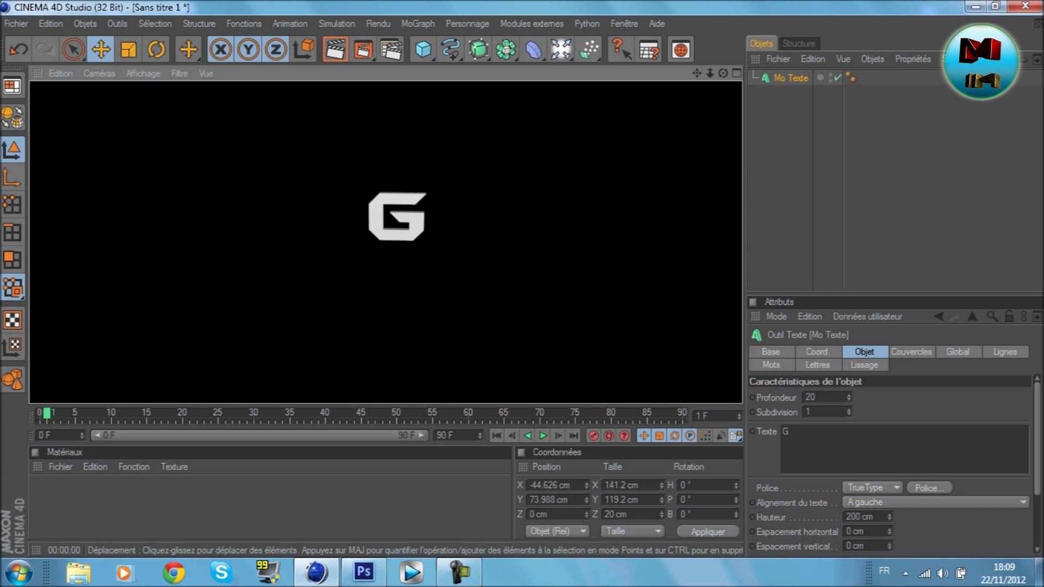
left_click(338, 163)
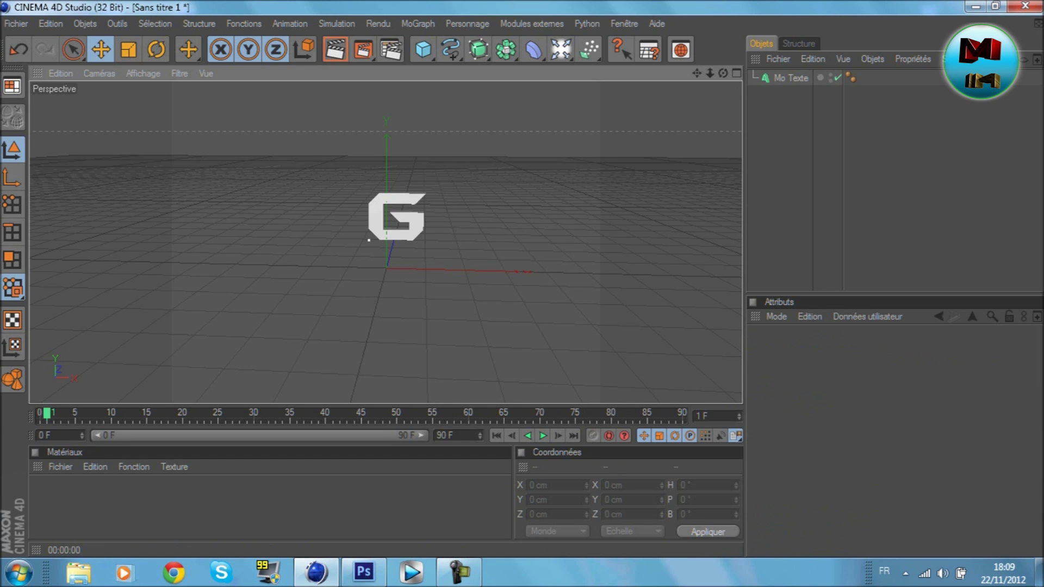
- Set the Mo Texte object's depth (Profondeur) to 75
left_click_drag(723, 73, 761, 74)
left_click_drag(372, 243, 369, 240)
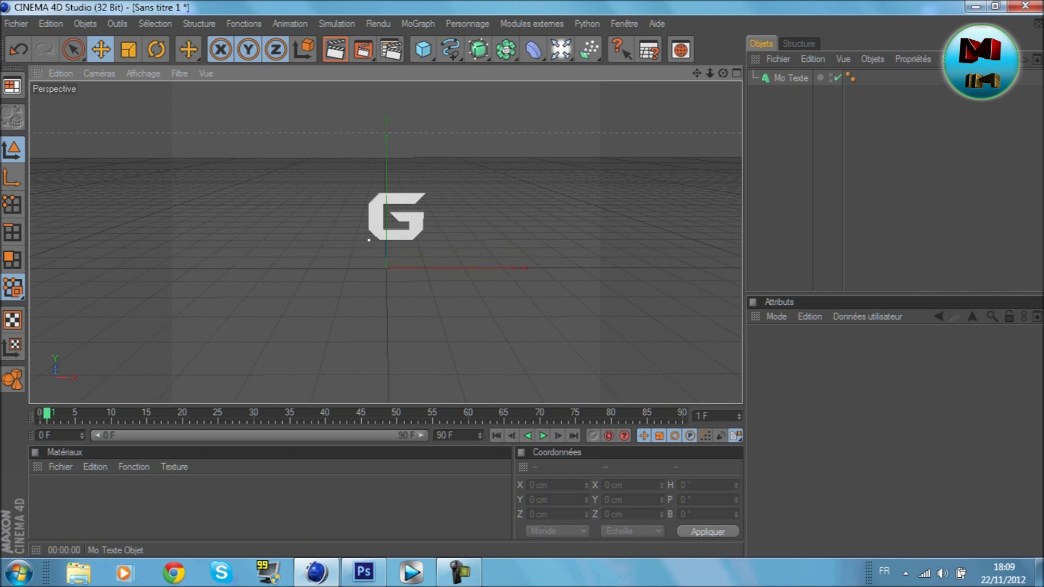
left_click(368, 239)
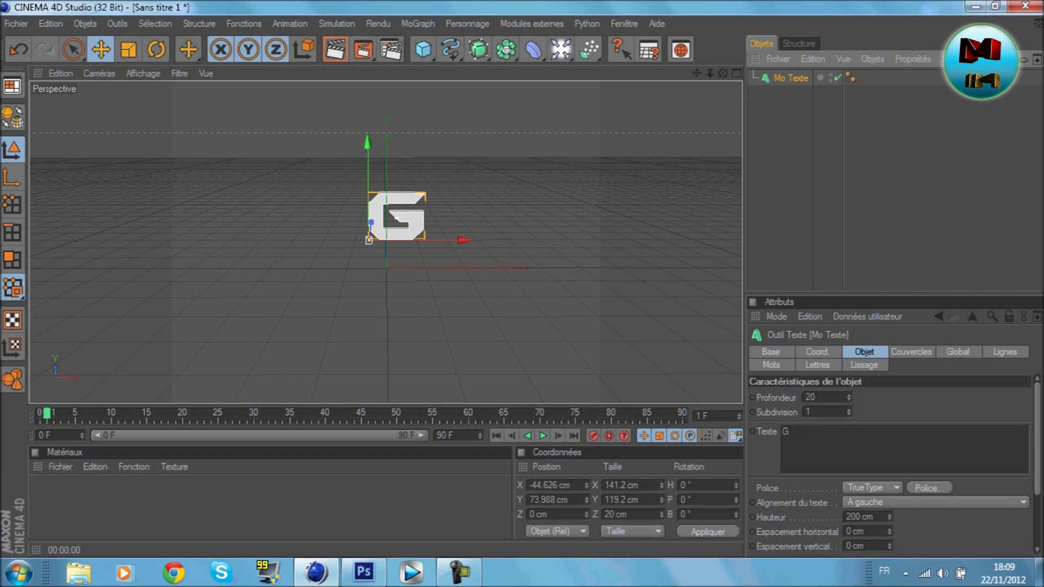
left_click(784, 450)
left_click(783, 451)
double_click(810, 397)
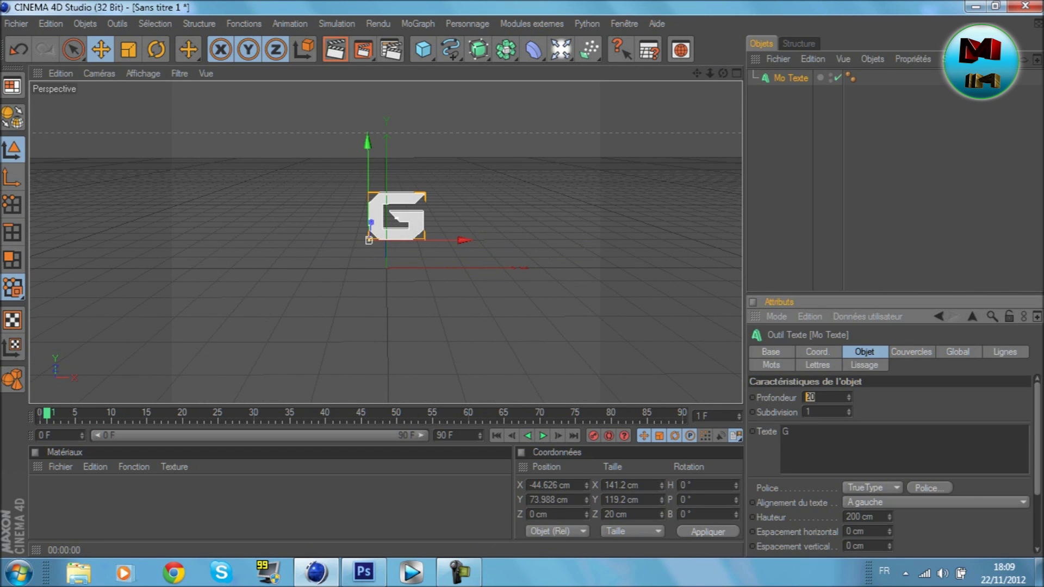
type("75")
key("Return")
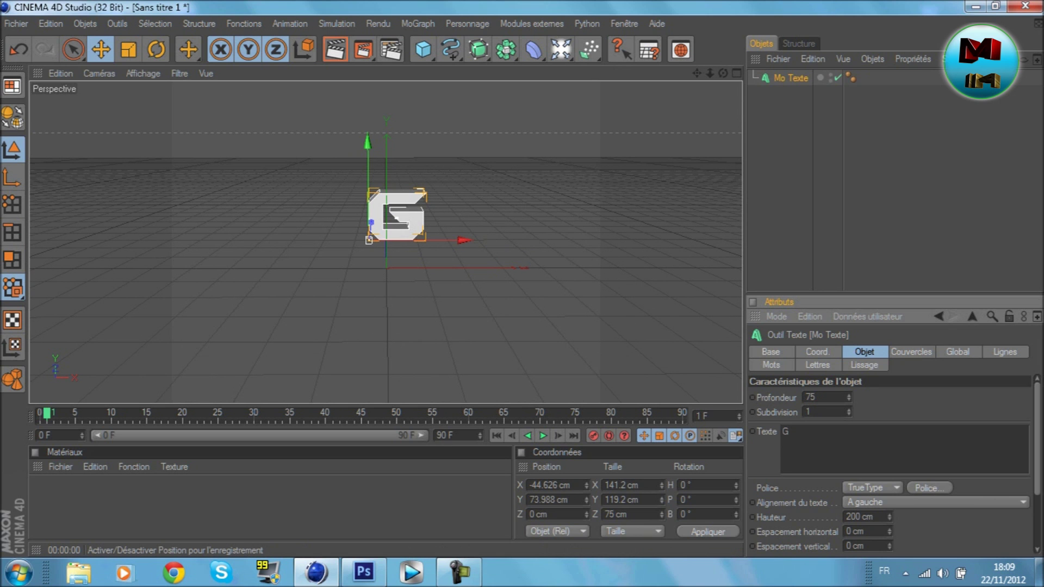
- Set the Mo Texte object's depth (Profondeur) to 45
mouse_move(723, 73)
left_mouse_down()
mouse_move(804, 71)
mouse_move(710, 61)
left_mouse_up()
double_click(811, 397)
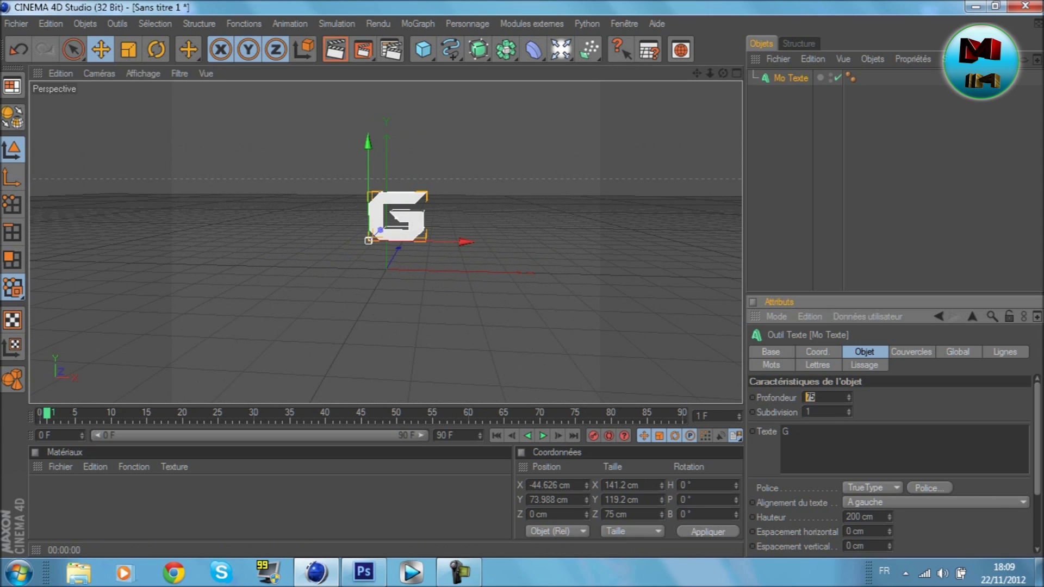
type("45")
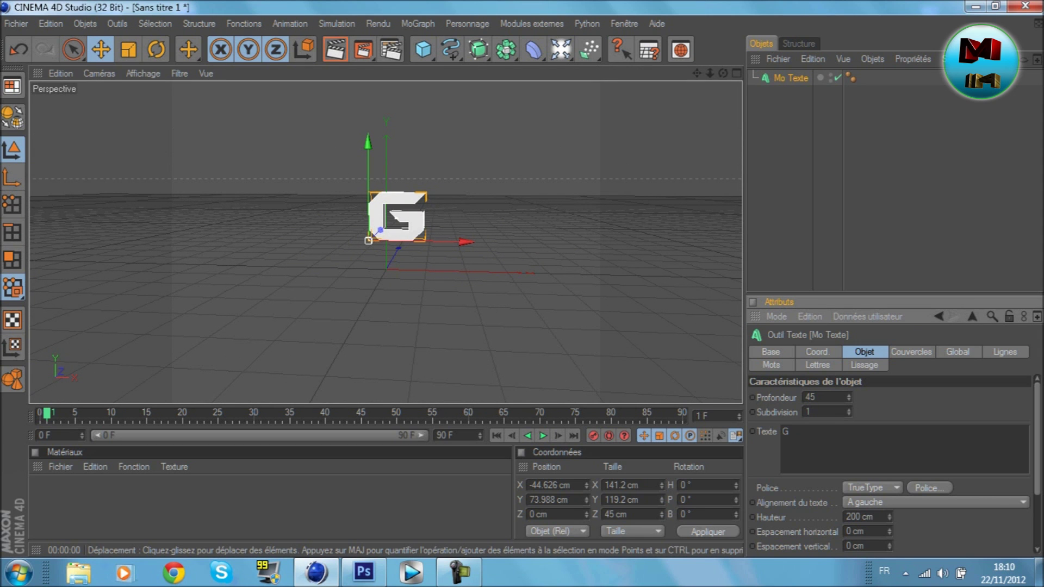
key("Return")
- Preview-render the G from a more oblique angle that shows its side faces
mouse_move(724, 73)
left_mouse_down()
mouse_move(815, 73)
mouse_move(715, 75)
mouse_move(747, 80)
mouse_move(715, 70)
mouse_move(724, 67)
left_mouse_up()
key("ctrl+r")
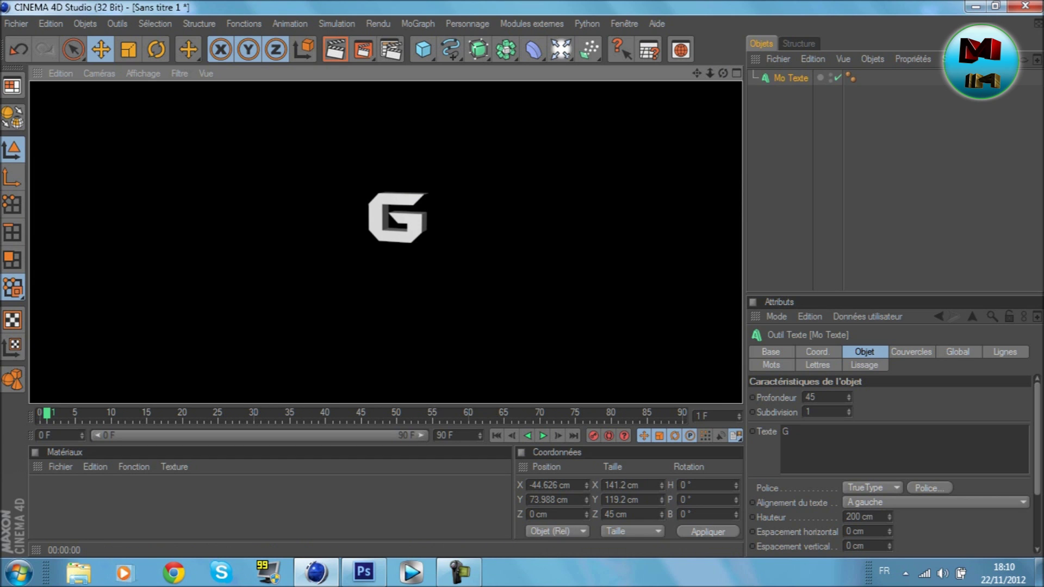
left_click(783, 451)
left_click(571, 316)
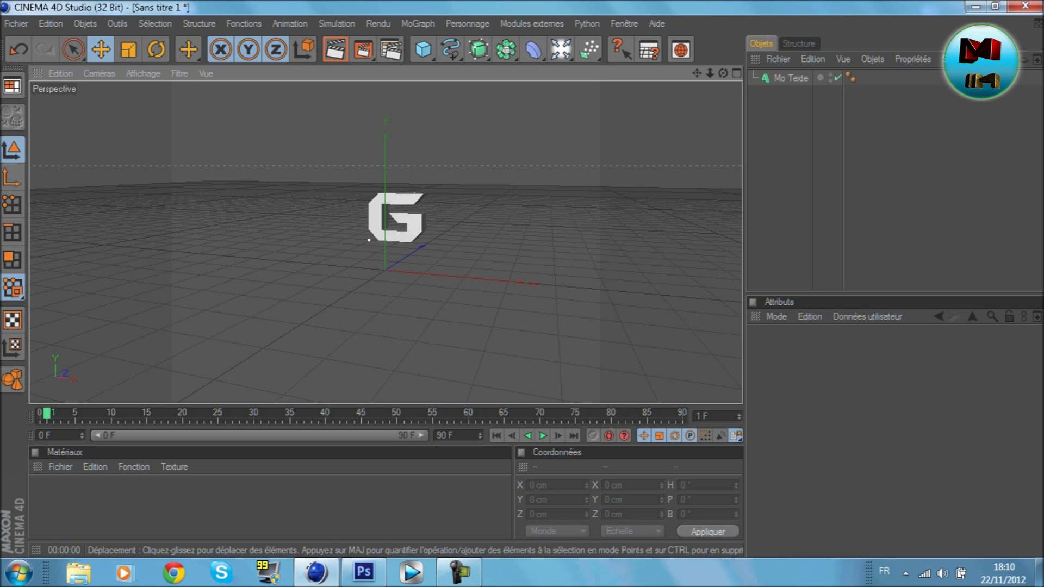
- Create a new material and set its colour to a mid grey with RGB 156, 156, 156
double_click(270, 507)
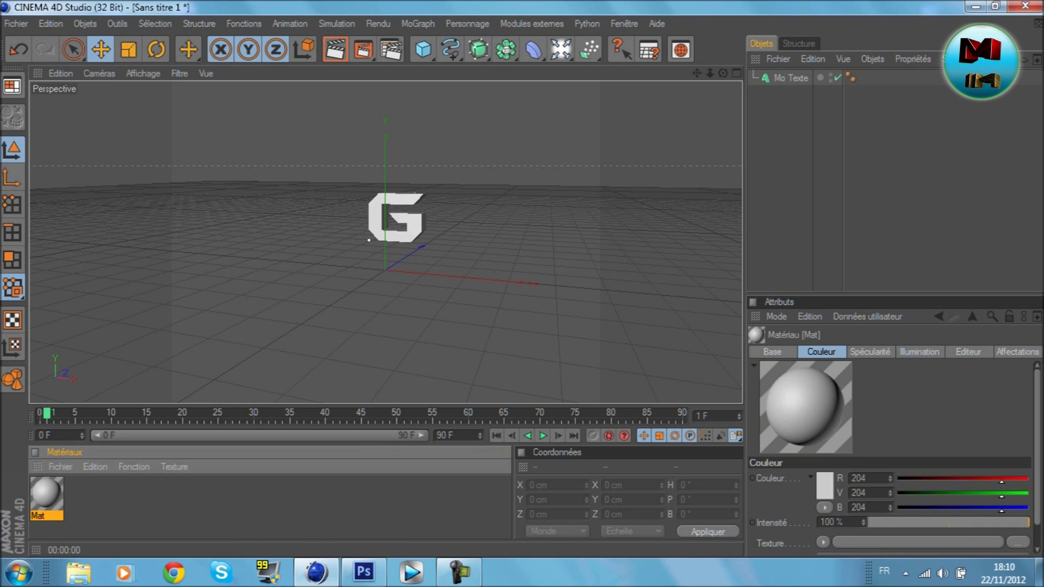
double_click(47, 494)
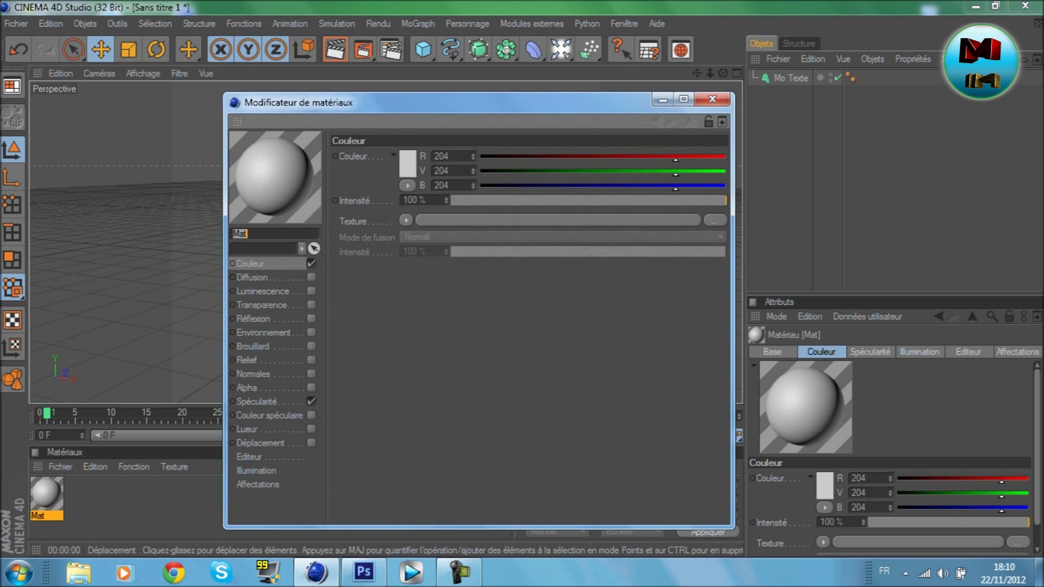
left_click(408, 164)
left_click_drag(348, 152, 326, 144)
left_click(382, 239)
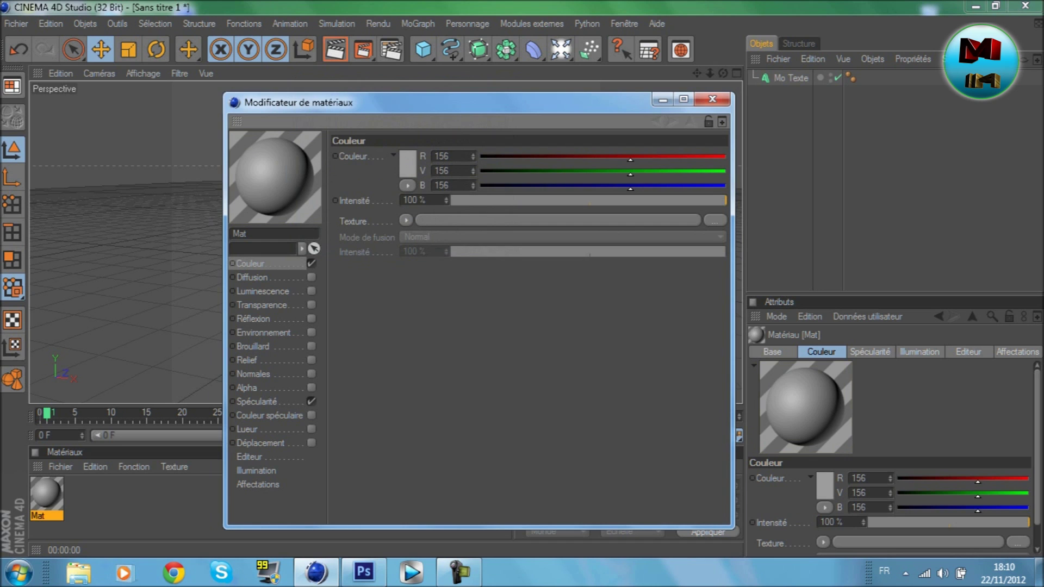
left_click_drag(435, 103, 440, 124)
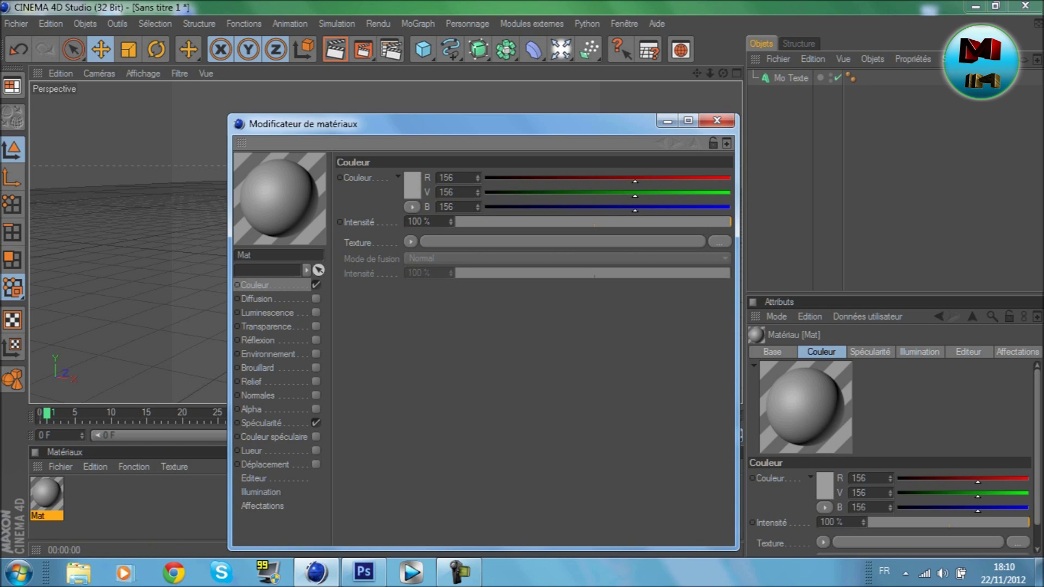
- Enable the grey material's reflection (Réflexion) at 42% intensity, disable Spécularité, and close the material editor
left_click(316, 340)
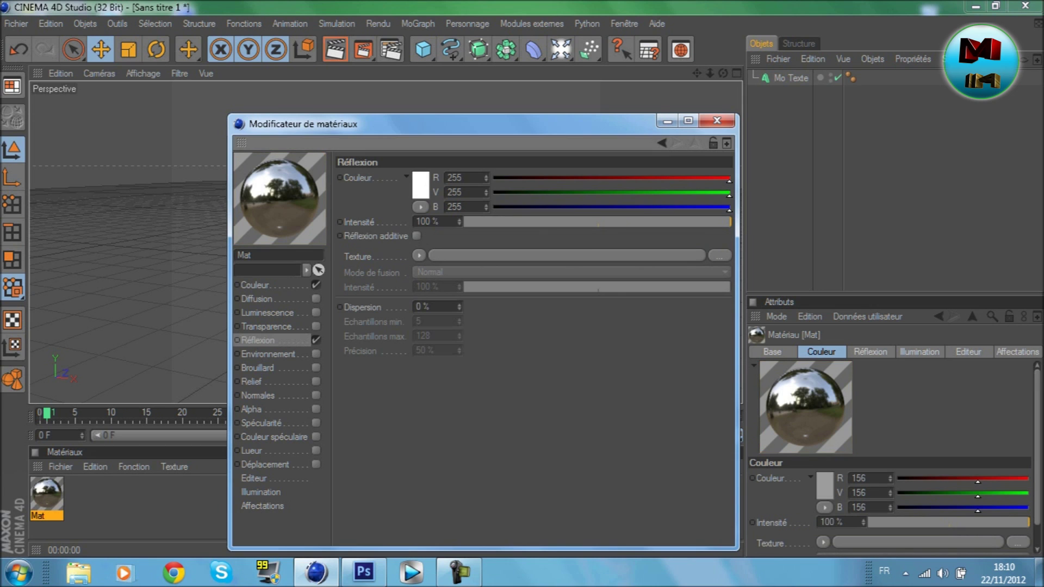
left_click(261, 422)
left_click(316, 423)
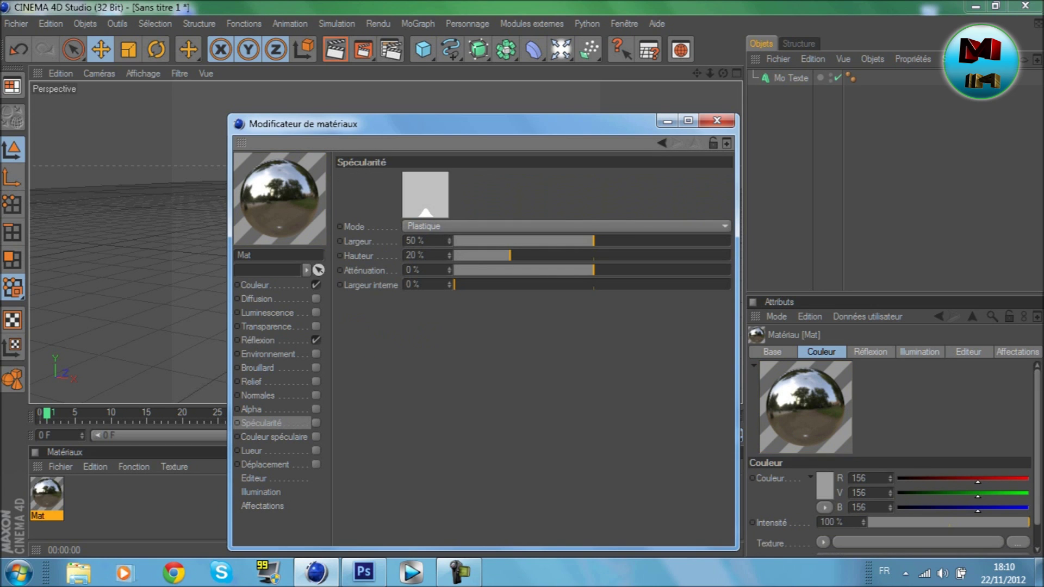
left_click(258, 341)
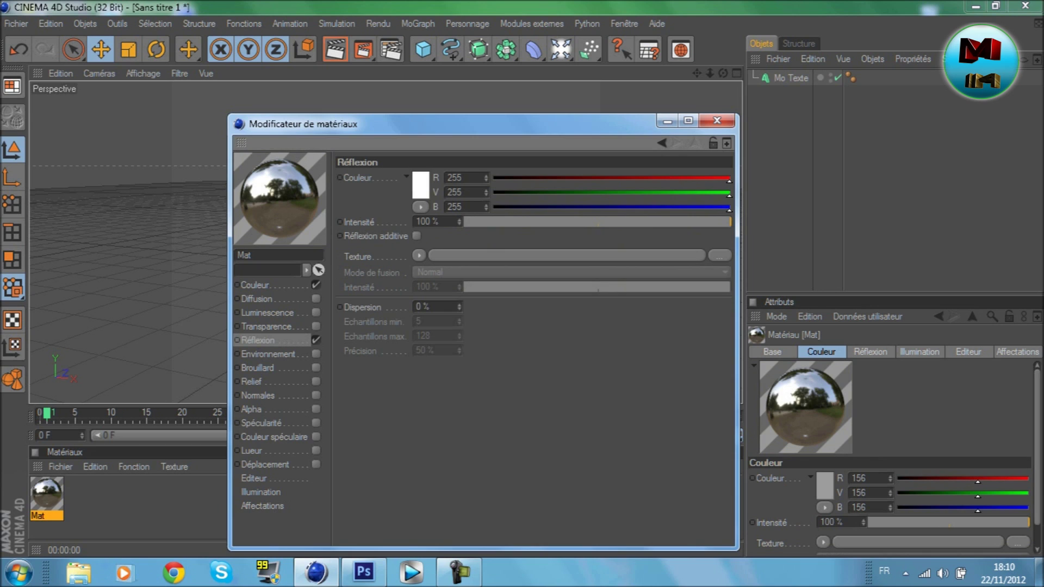
left_click_drag(636, 222, 577, 221)
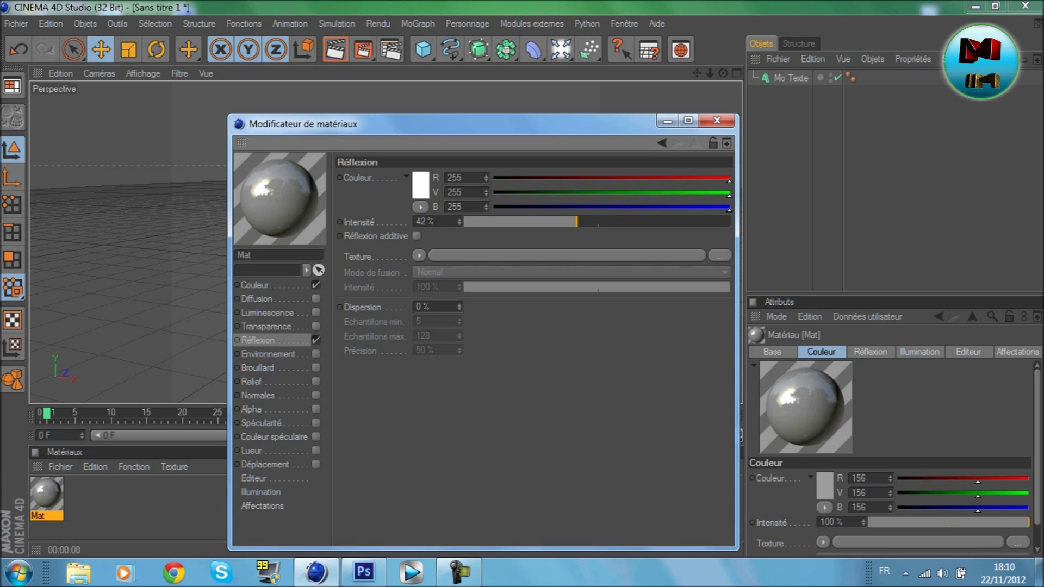
left_click(316, 423)
left_click(316, 423)
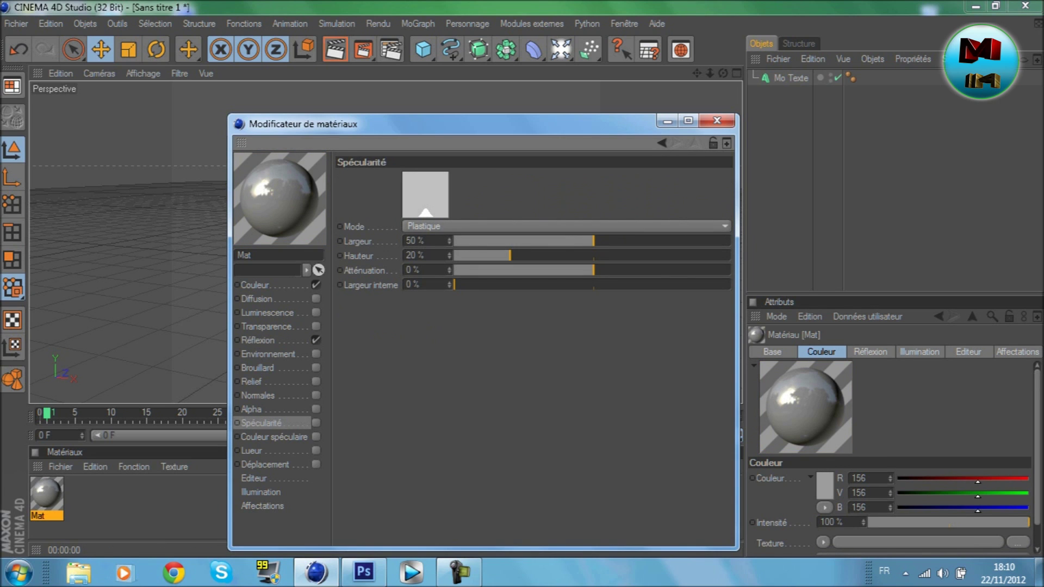
left_click(258, 340)
left_click(716, 120)
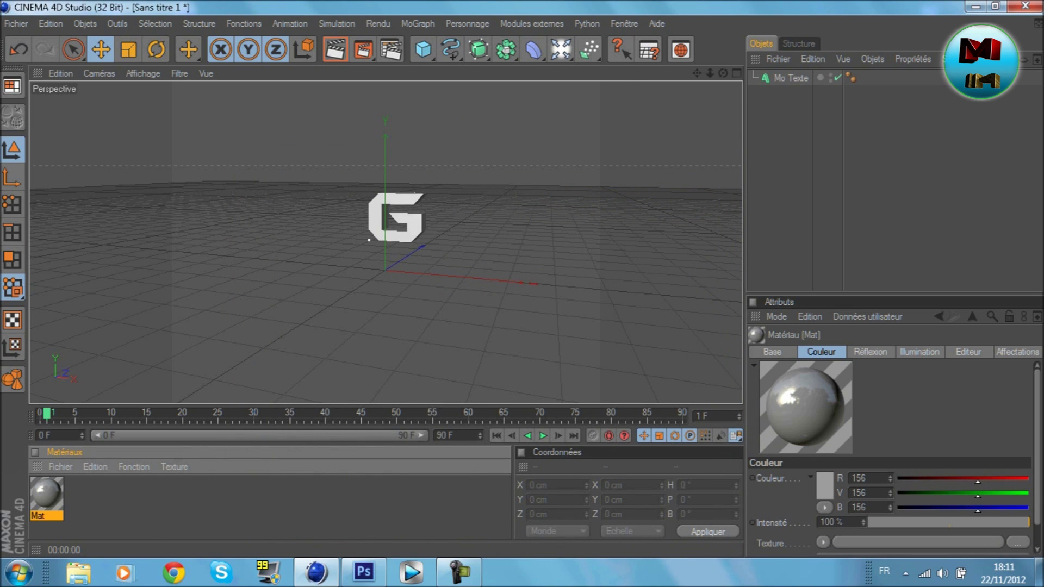
- Apply the grey reflective material to the Mo Texte object and preview-render the view
left_click_drag(47, 494, 376, 219)
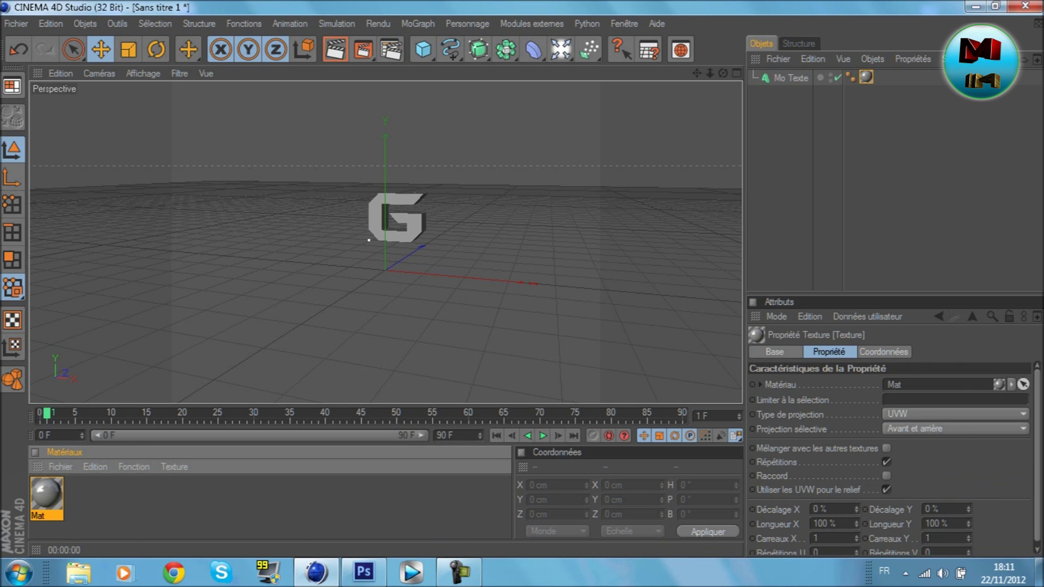
key("ctrl+z")
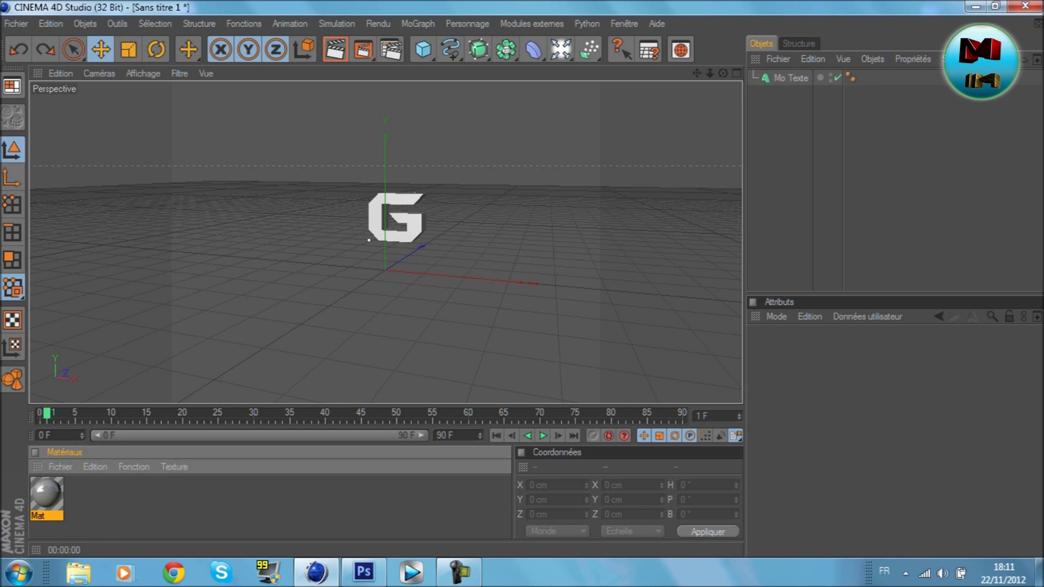
left_click_drag(47, 494, 791, 78)
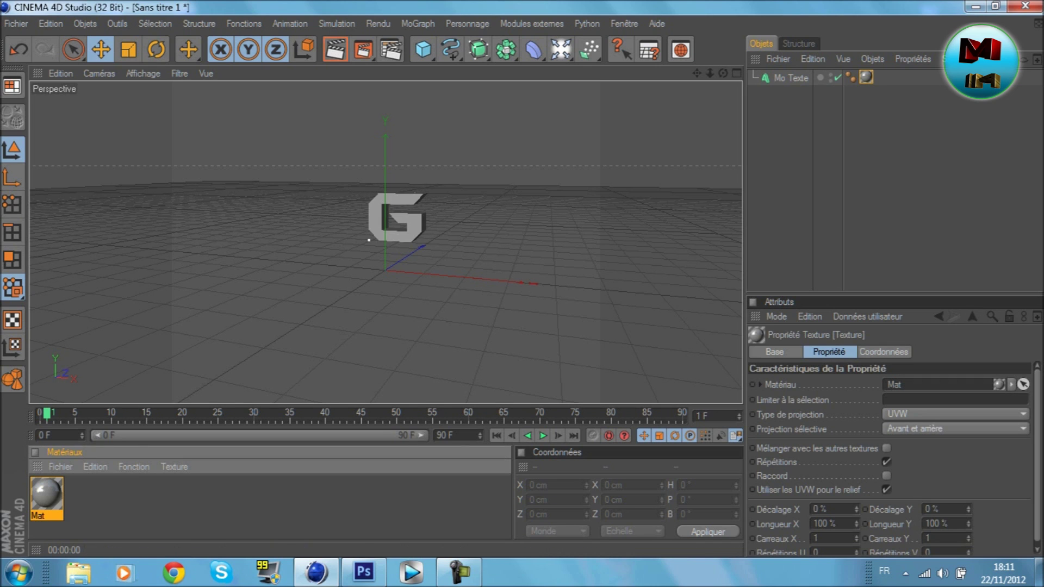
left_click(335, 50)
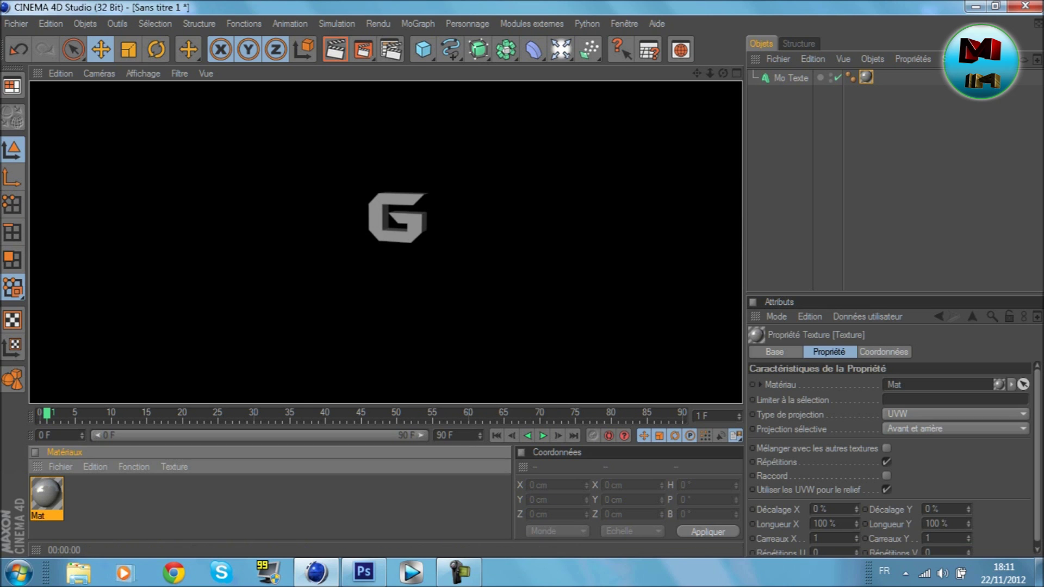
left_click(369, 240)
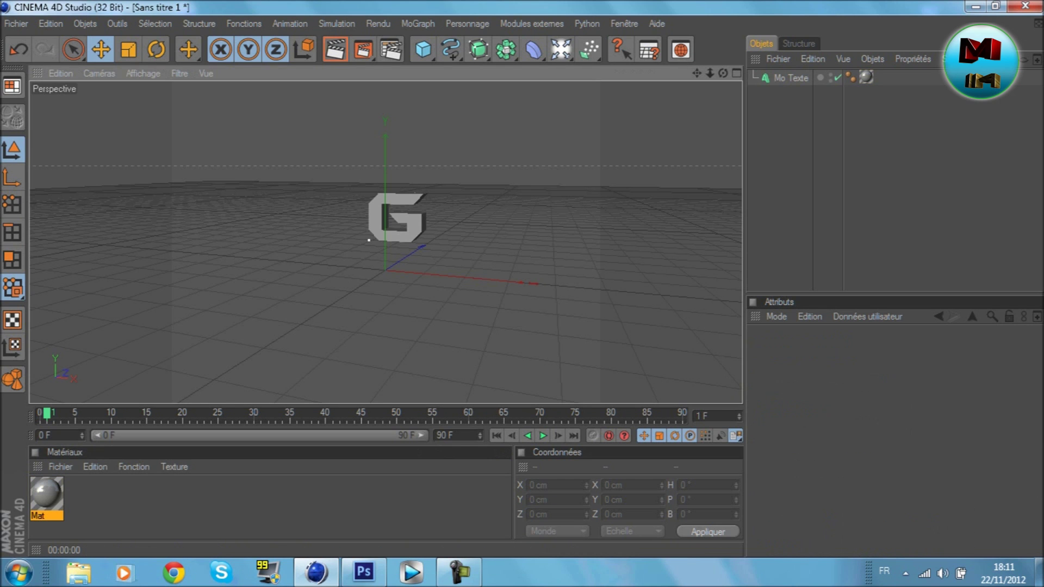
- Add a Lumière object, move it to about Y 240 cm and Z -337 cm, and preview-render the view
left_click(561, 49)
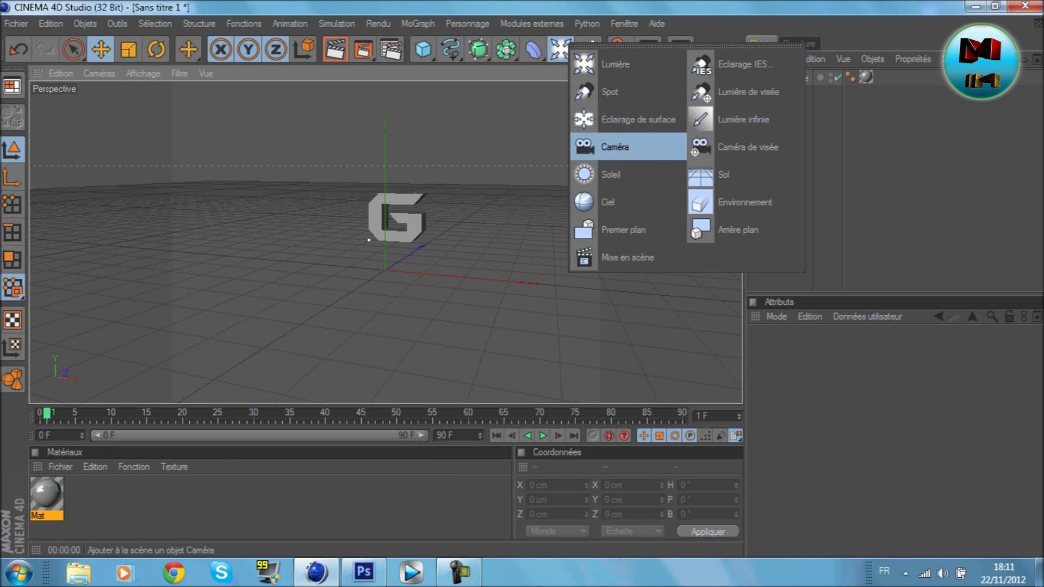
left_click(544, 148)
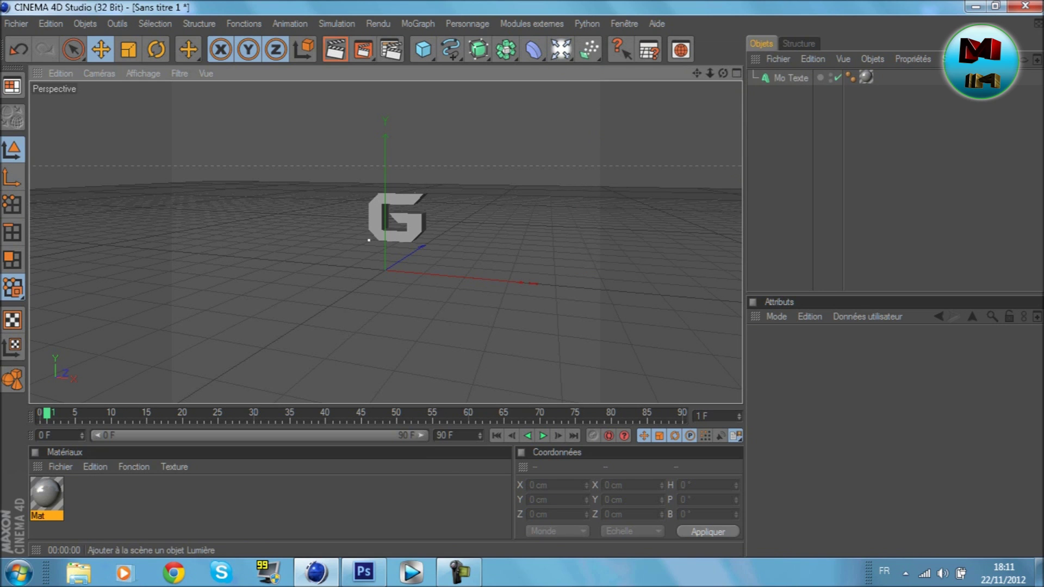
left_click(561, 49)
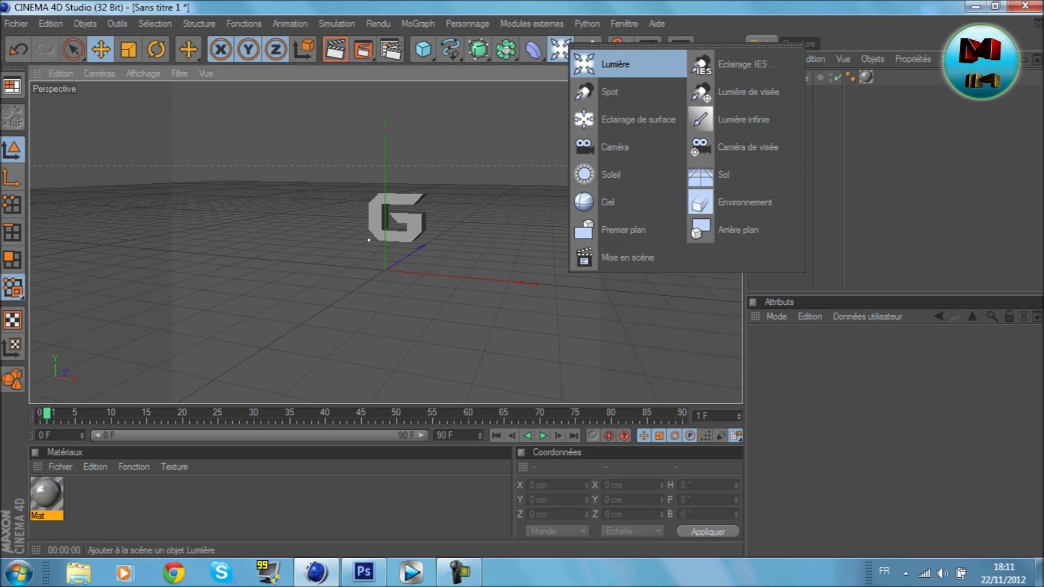
left_click(615, 64)
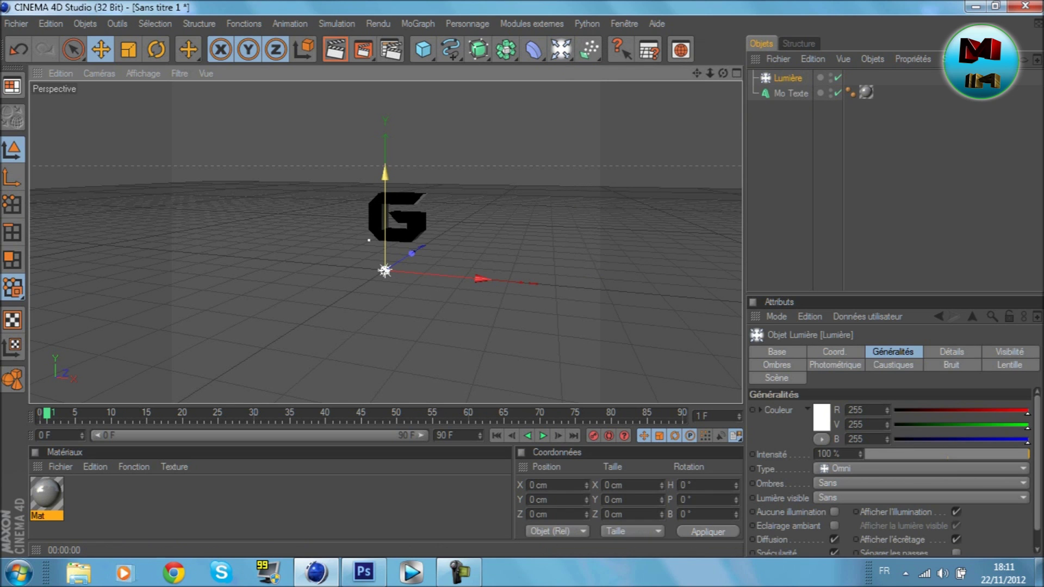
left_click_drag(411, 253, 357, 289)
left_click_drag(317, 261, 314, 125)
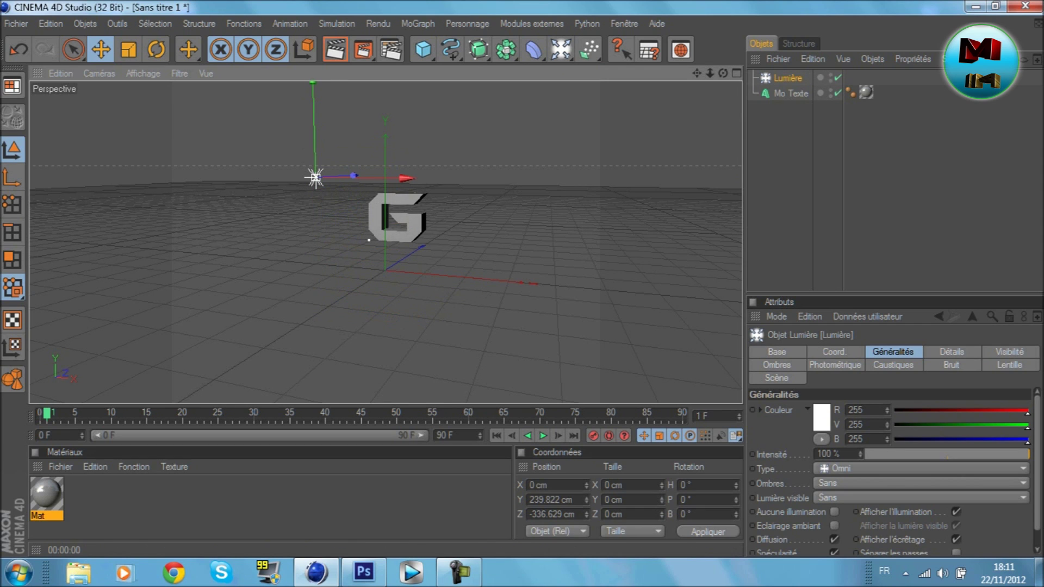
left_click(335, 49)
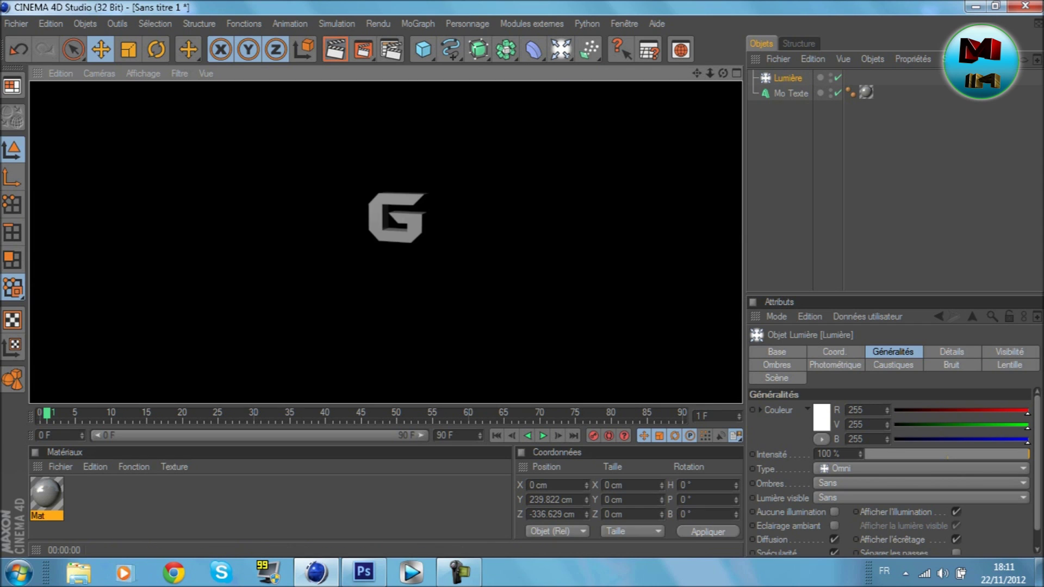
- Preview-render the lit G from two different viewing angles to examine its shading
left_click_drag(723, 73, 789, 86)
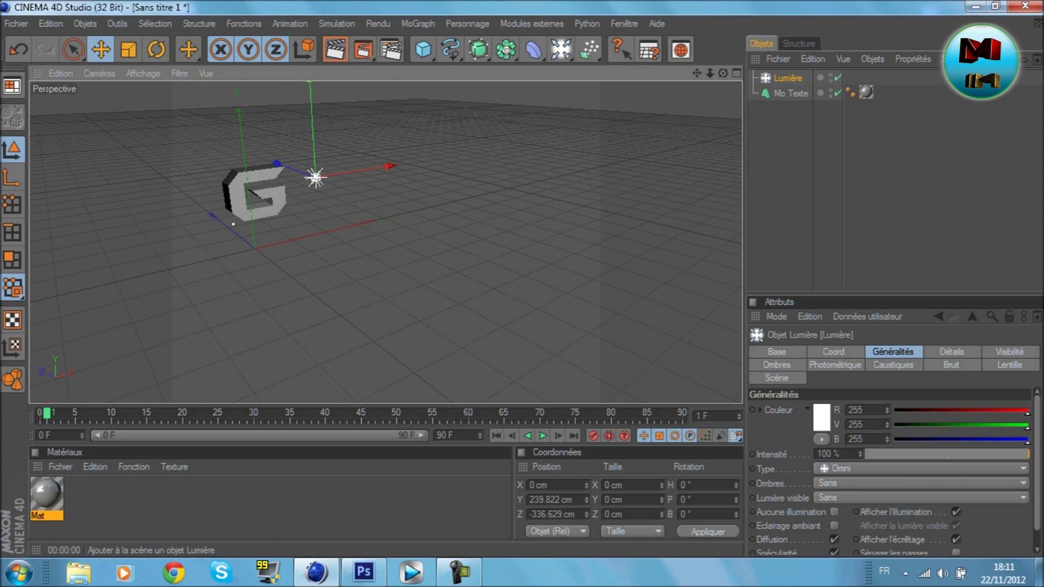
left_click(335, 49)
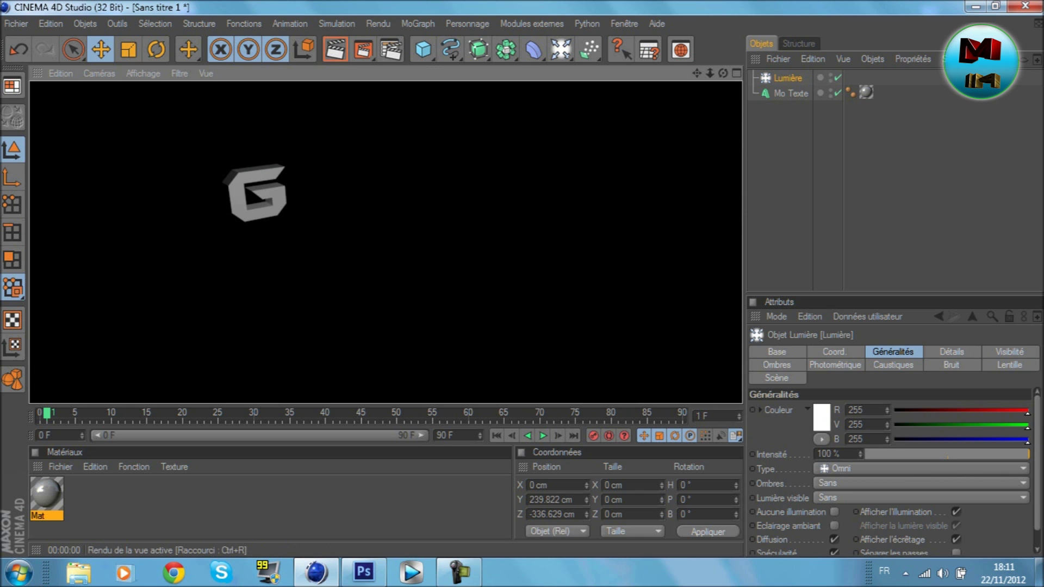
left_click(381, 179)
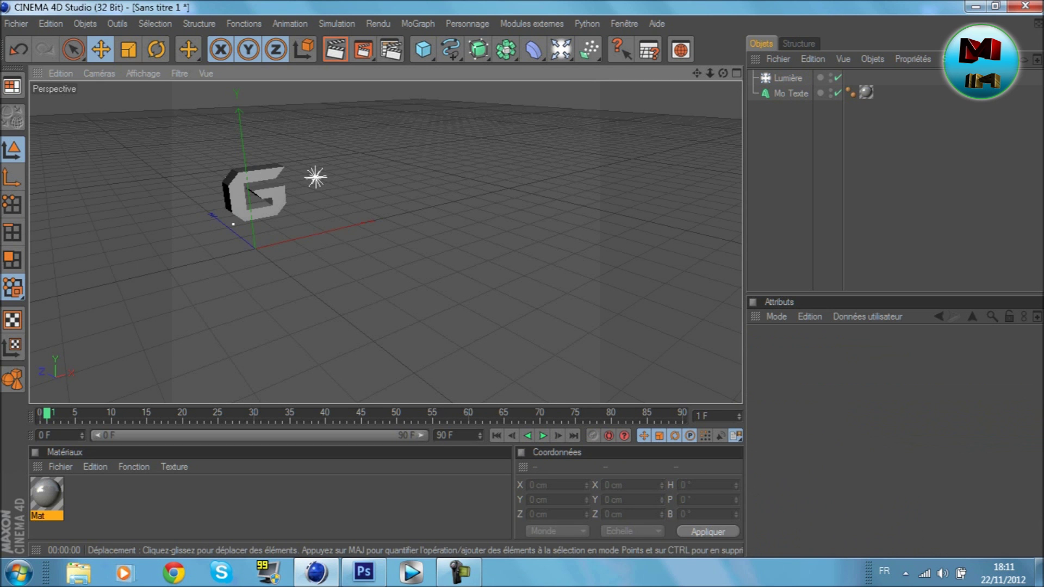
left_click_drag(723, 73, 690, 84)
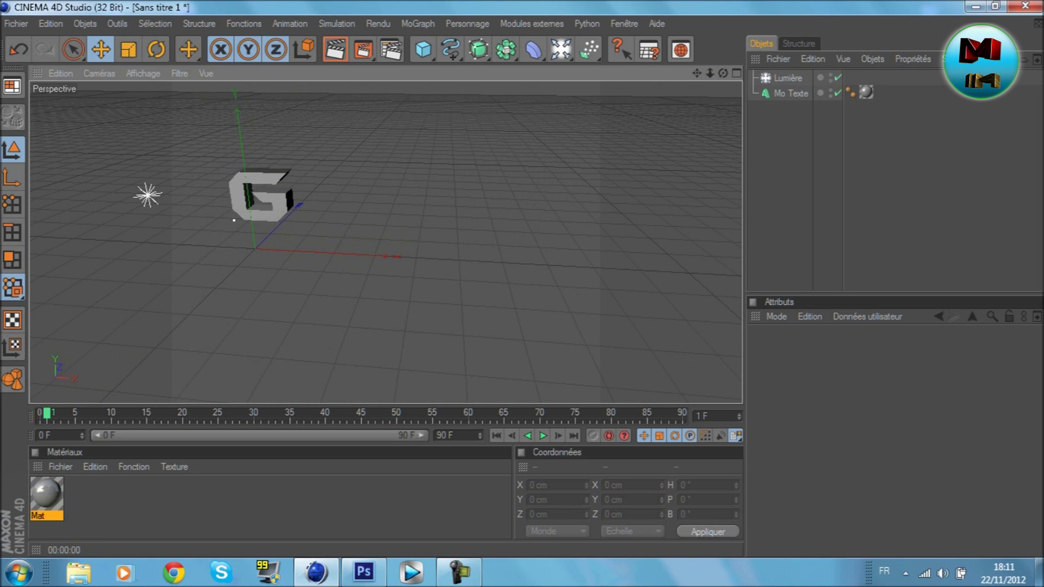
left_click(335, 49)
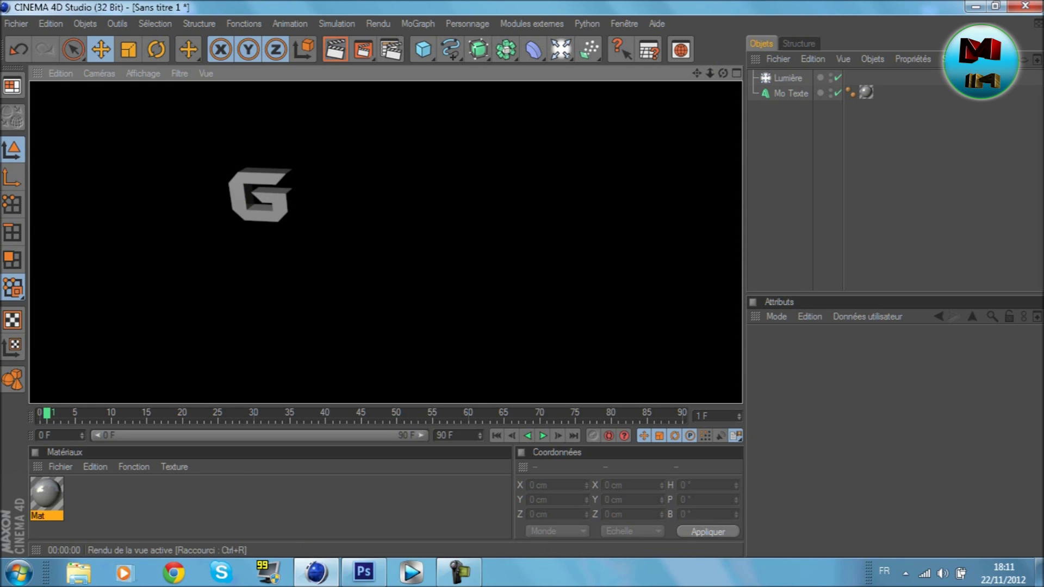
- Reframe the perspective view so the G sits near its centre, and preview-render that framing
left_click(348, 163)
left_click_drag(696, 73, 755, 65)
left_click_drag(697, 73, 653, 78)
left_click_drag(723, 73, 680, 76)
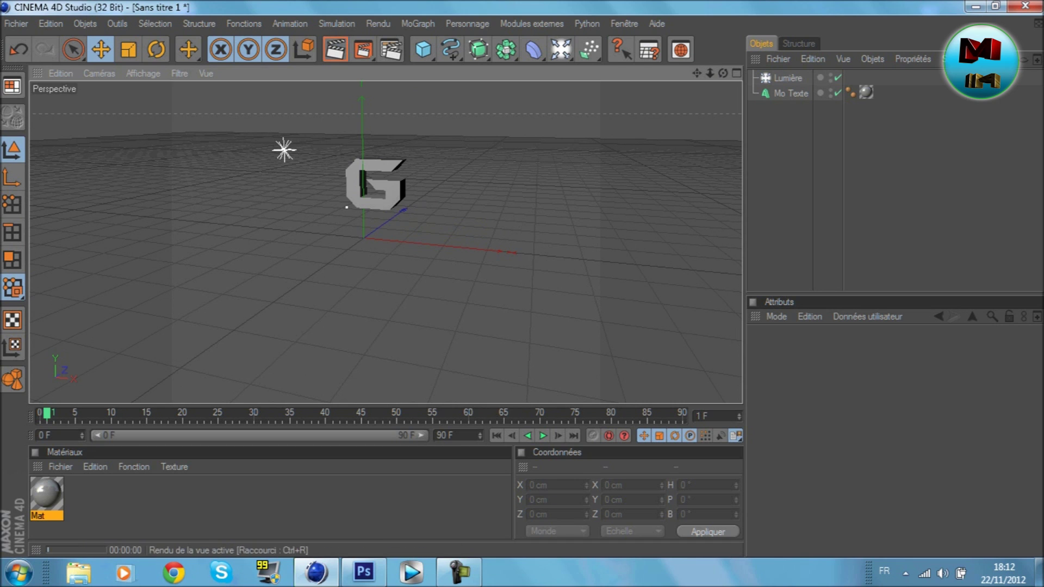
key("ctrl+r")
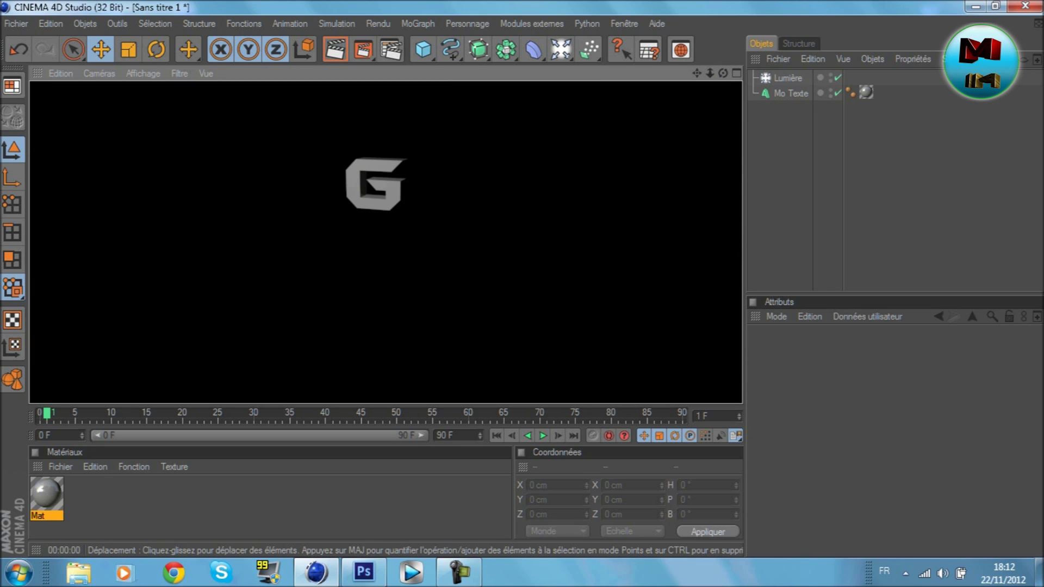
key("a")
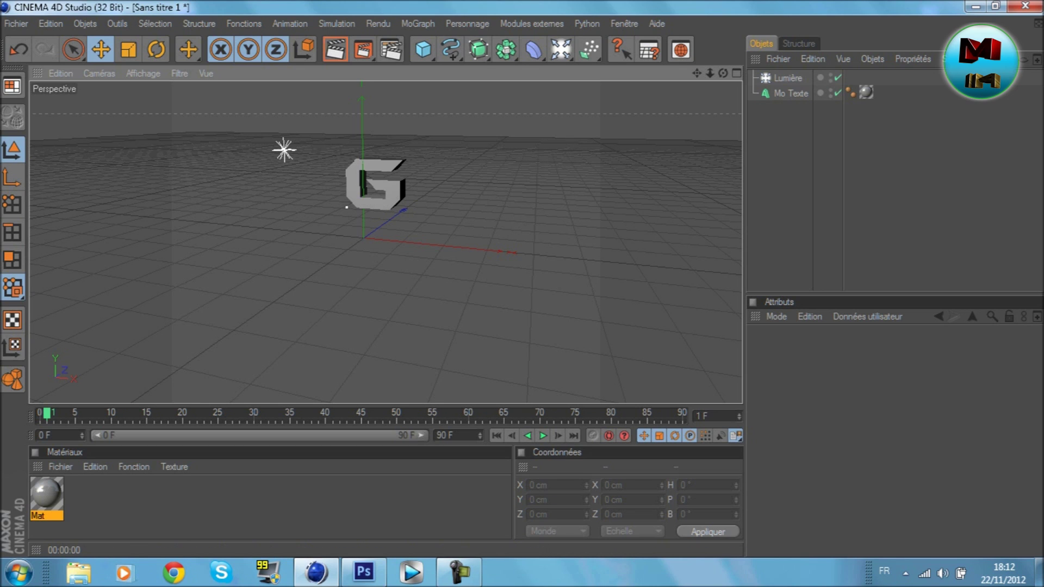
- Go to frame 0, render the G to the picture viewer (Visualiseur), and close the viewer
left_click_drag(46, 413, 40, 413)
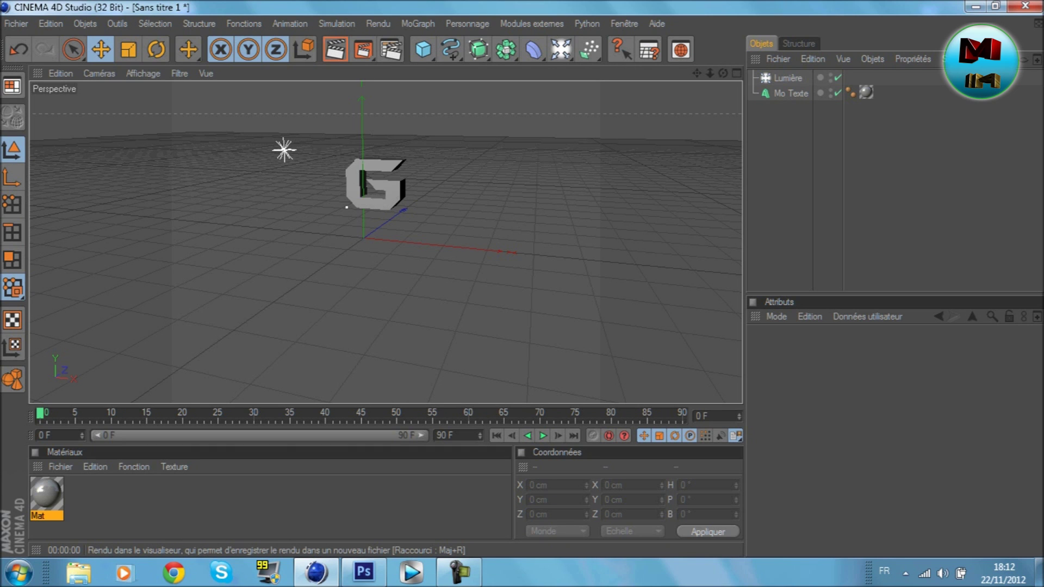
key("shift+r")
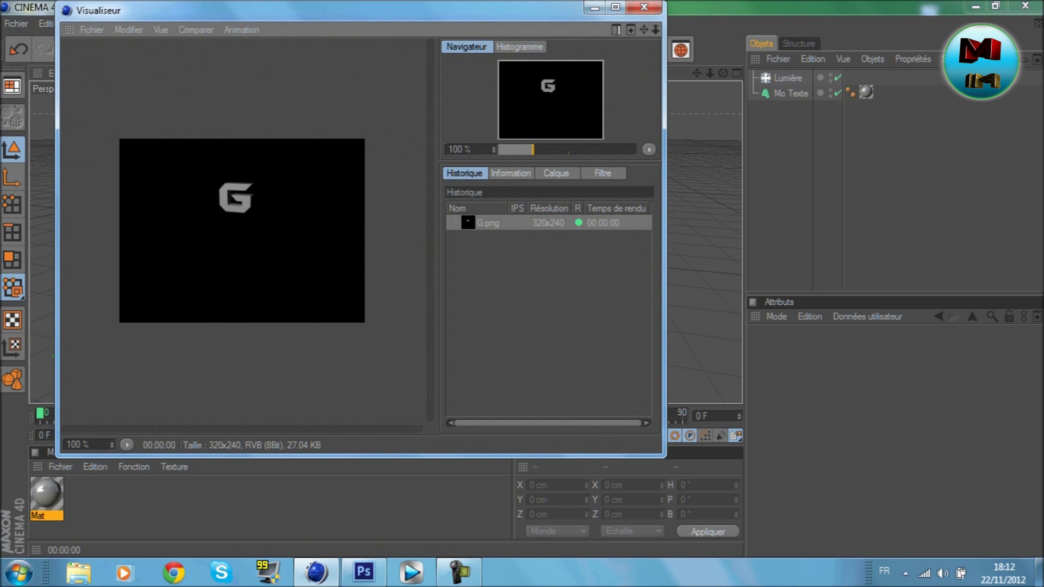
left_click(644, 8)
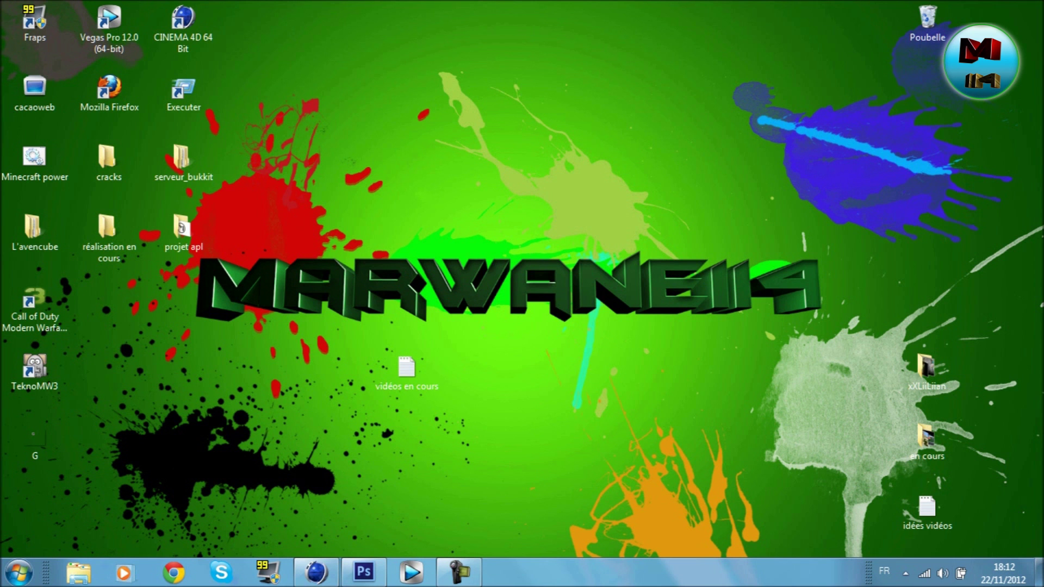
- Move the rendered G image to an empty area of the desktop, then open it to check it and close it
left_click(1039, 572)
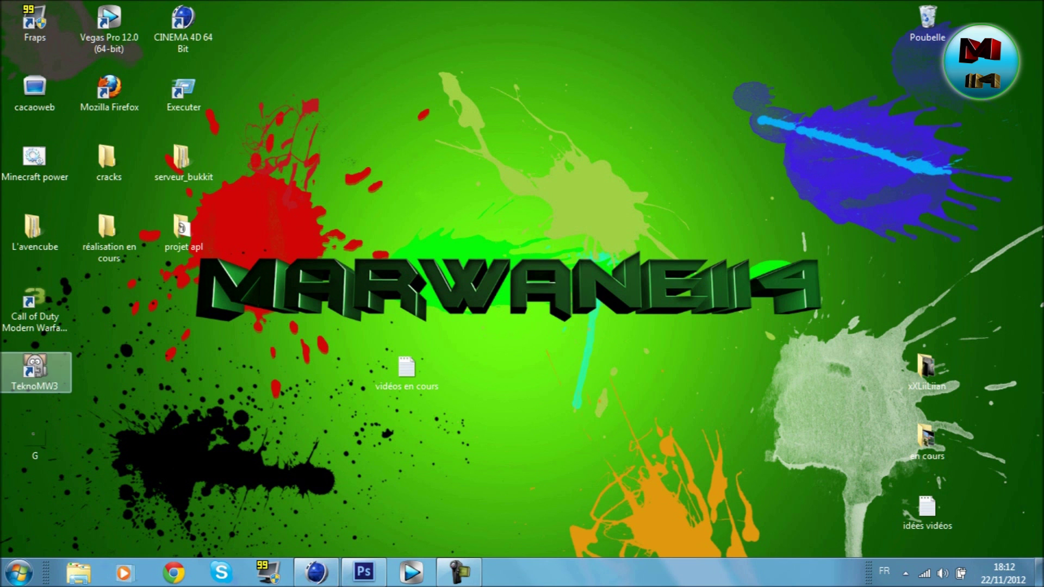
left_click_drag(1, 450, 425, 153)
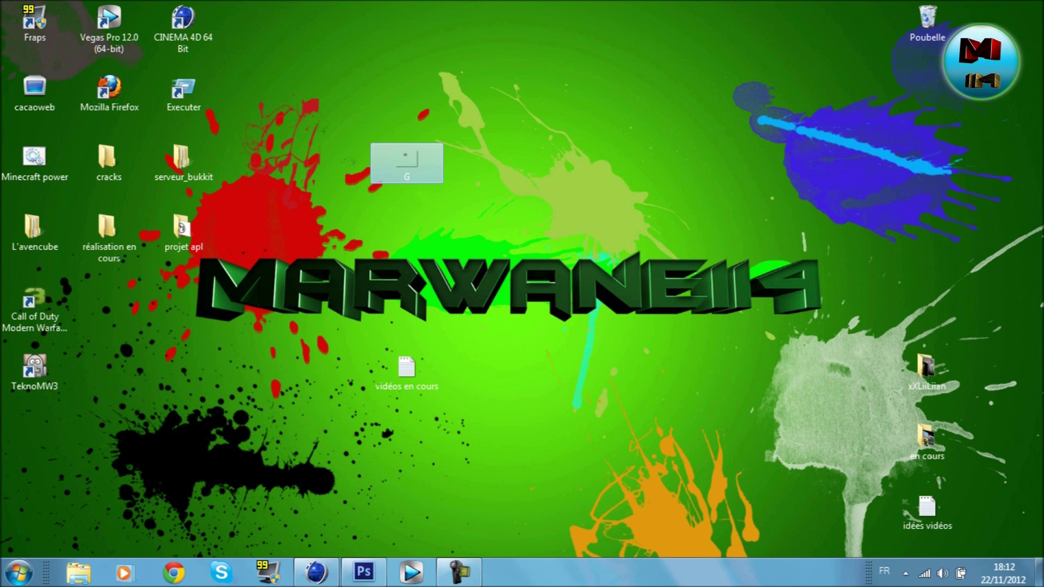
double_click(425, 153)
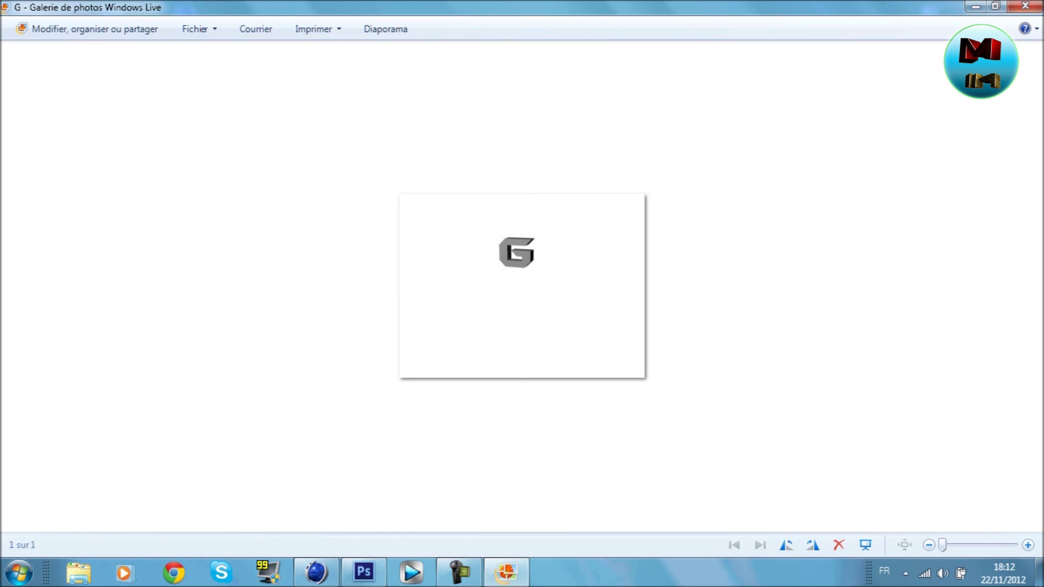
left_click(1025, 6)
left_click(468, 201)
left_click(407, 163)
left_click(467, 201)
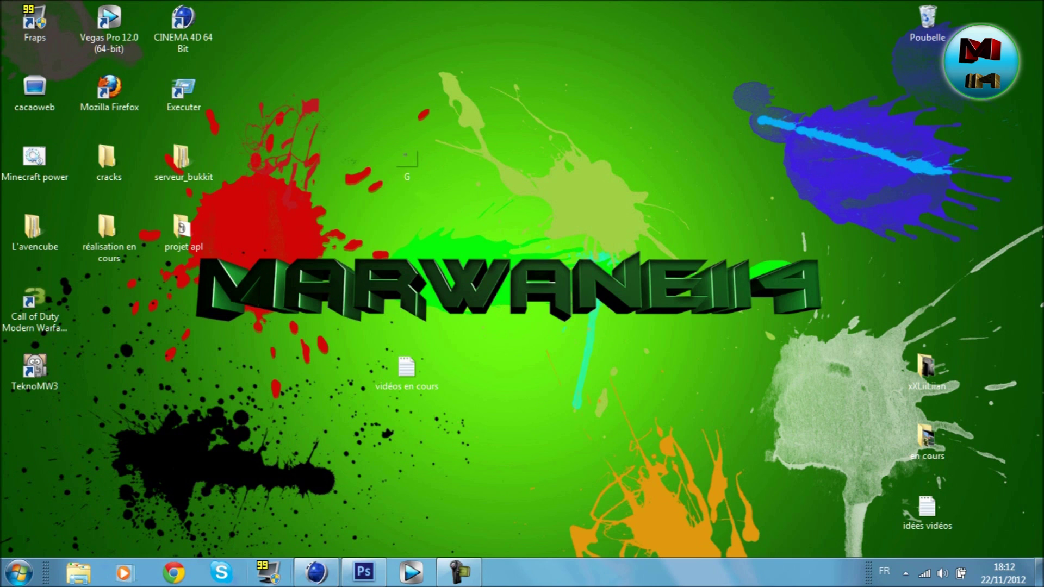
- Close CINEMA 4D and switch to Photoshop
left_click(316, 572)
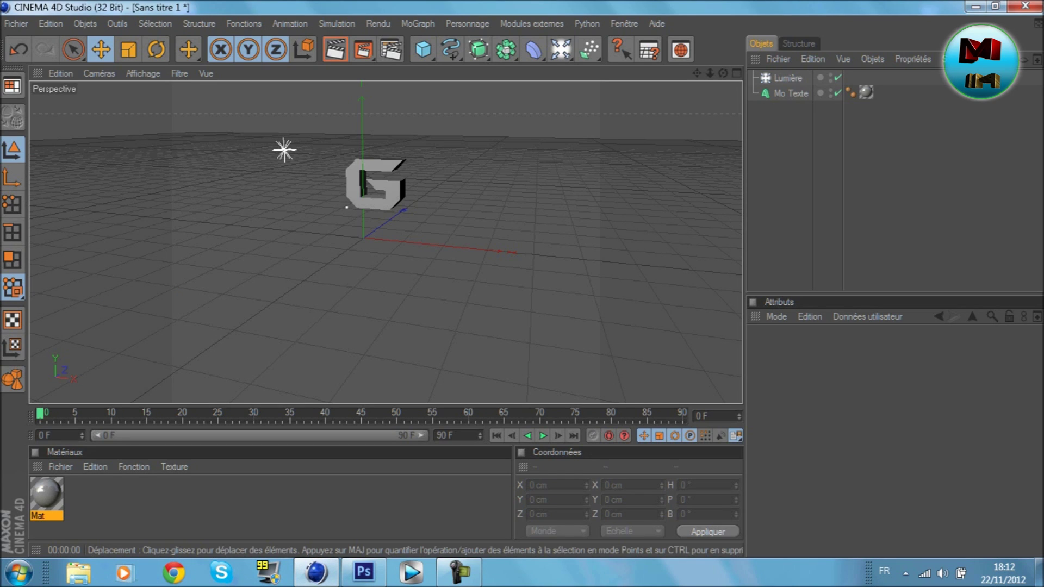
left_click(1025, 7)
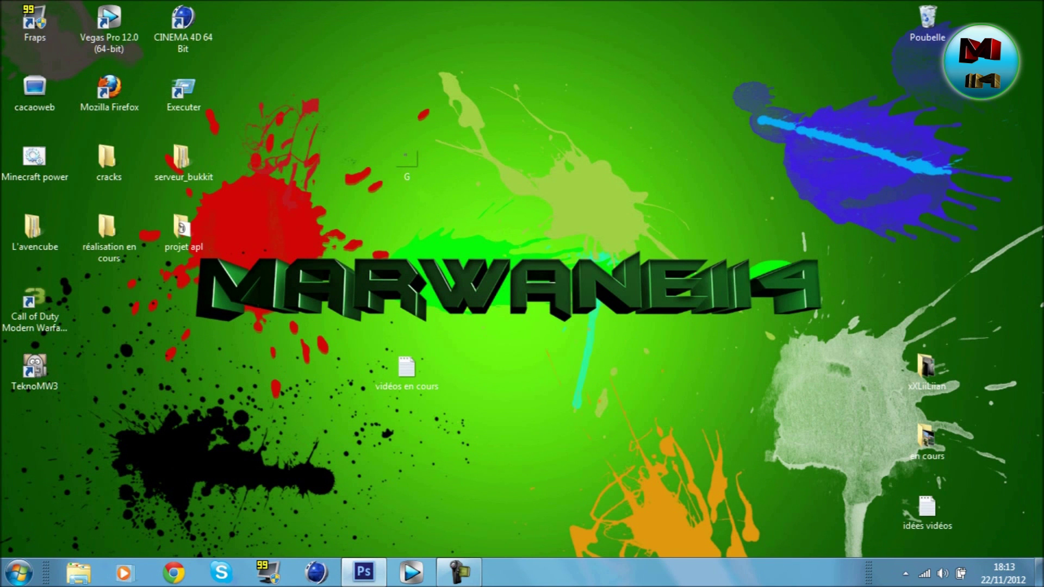
left_click(367, 574)
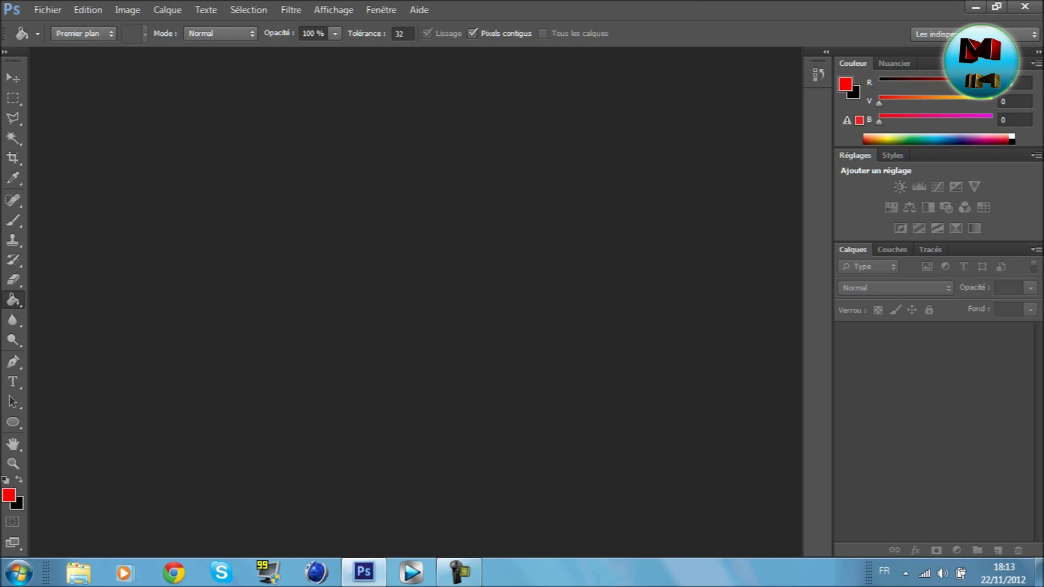
- Start a new document and name it TUTO Logo
left_click(48, 9)
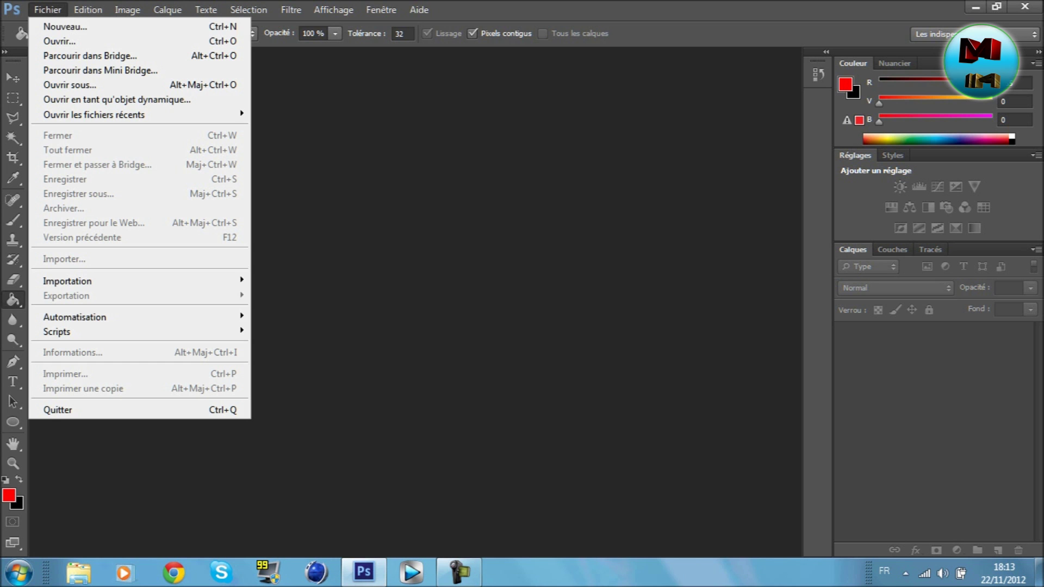
left_click(66, 26)
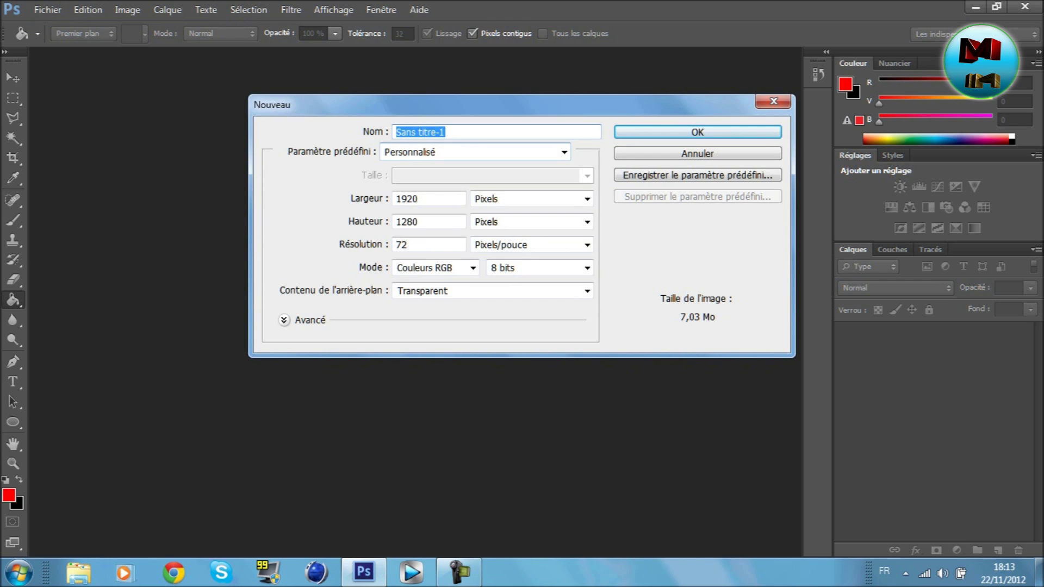
type("TUTO")
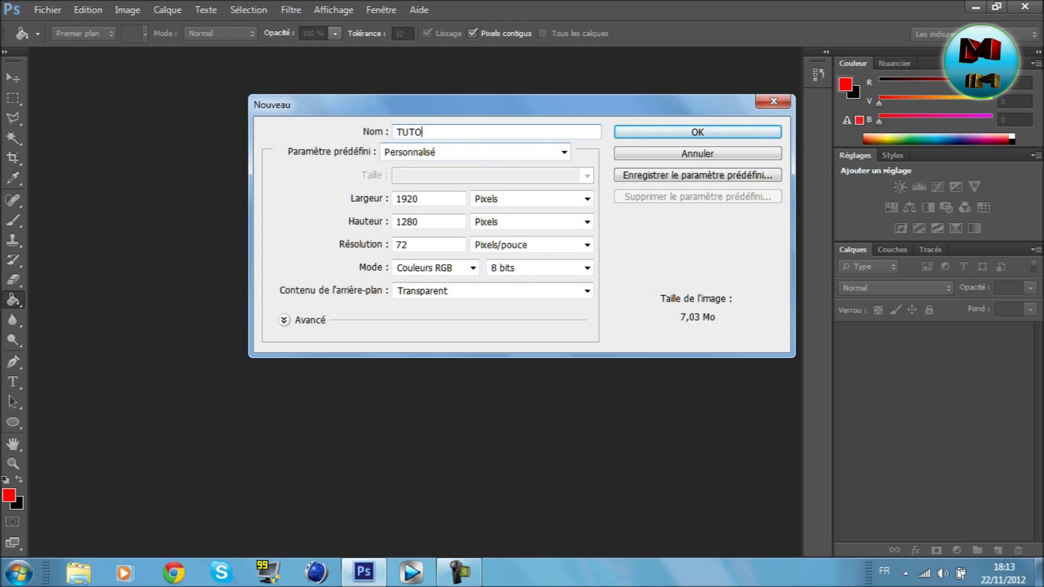
type(" Logo")
key("Tab")
key("Tab")
- Review the new document's width, height, resolution and background content settings, keeping the background Transparent
left_click(428, 199)
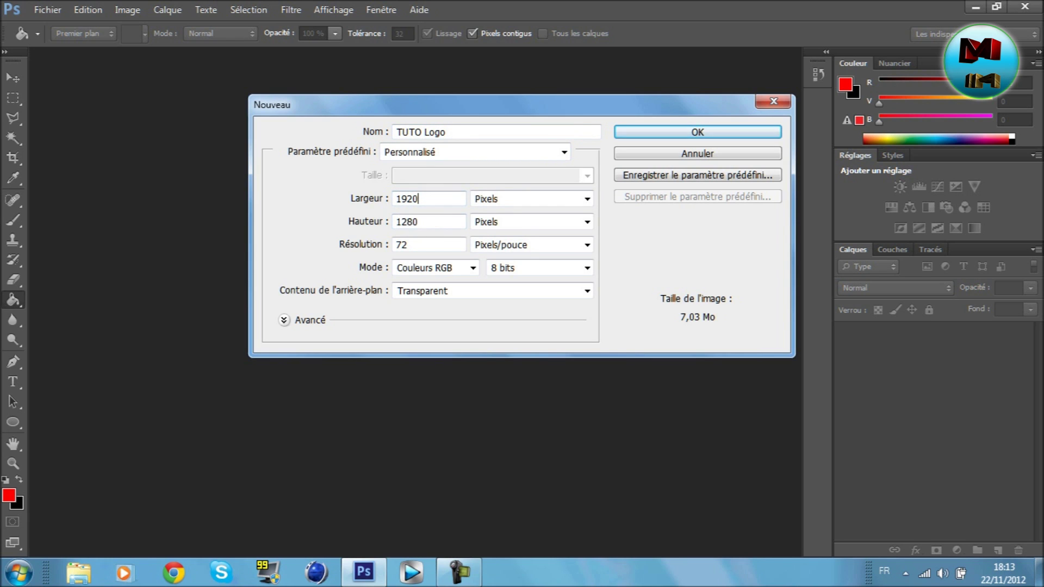
key("Tab")
key("Tab")
key("Tab")
left_click(429, 245)
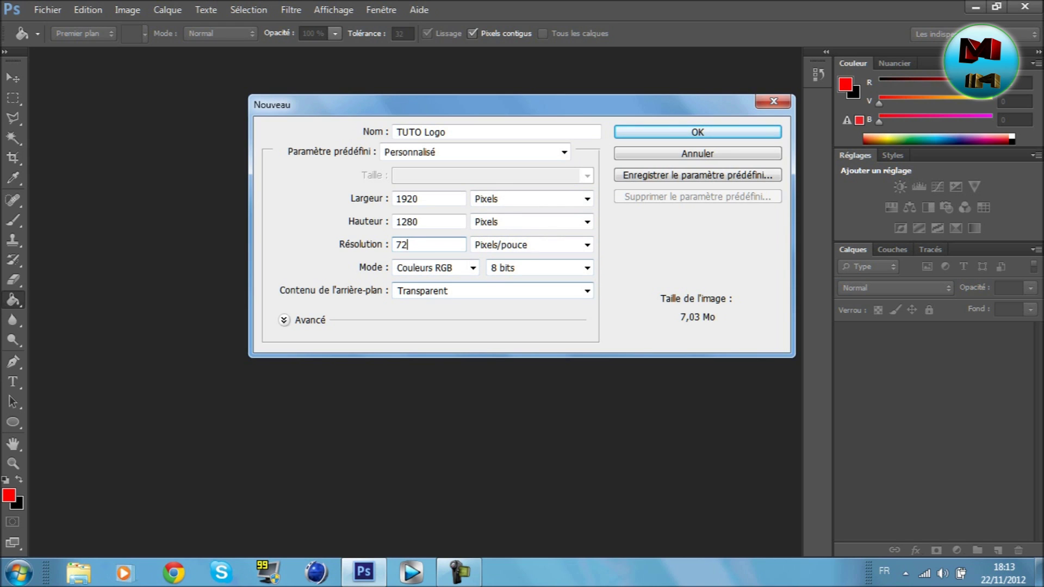
left_click(587, 291)
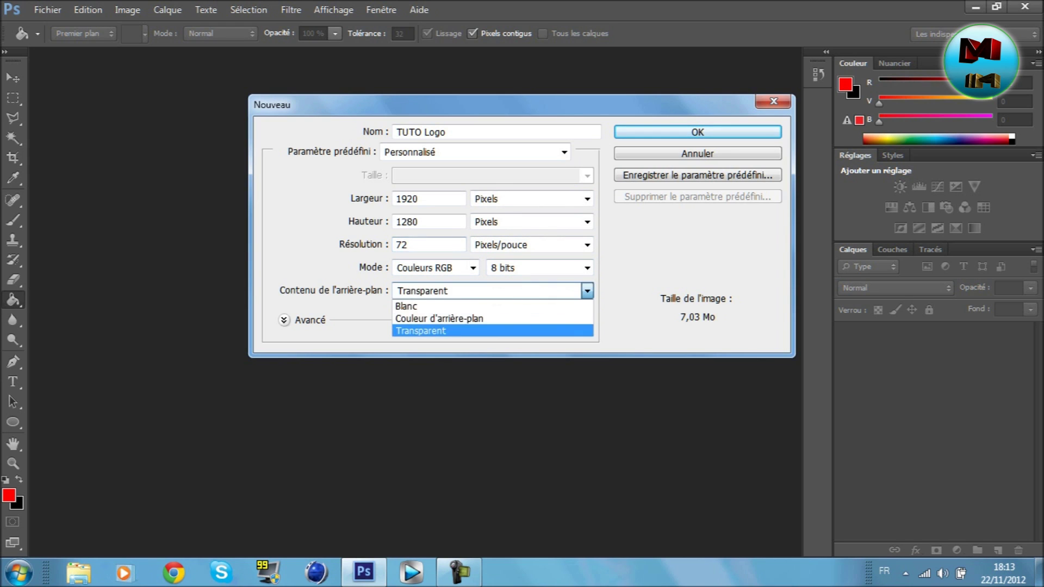
left_click(588, 291)
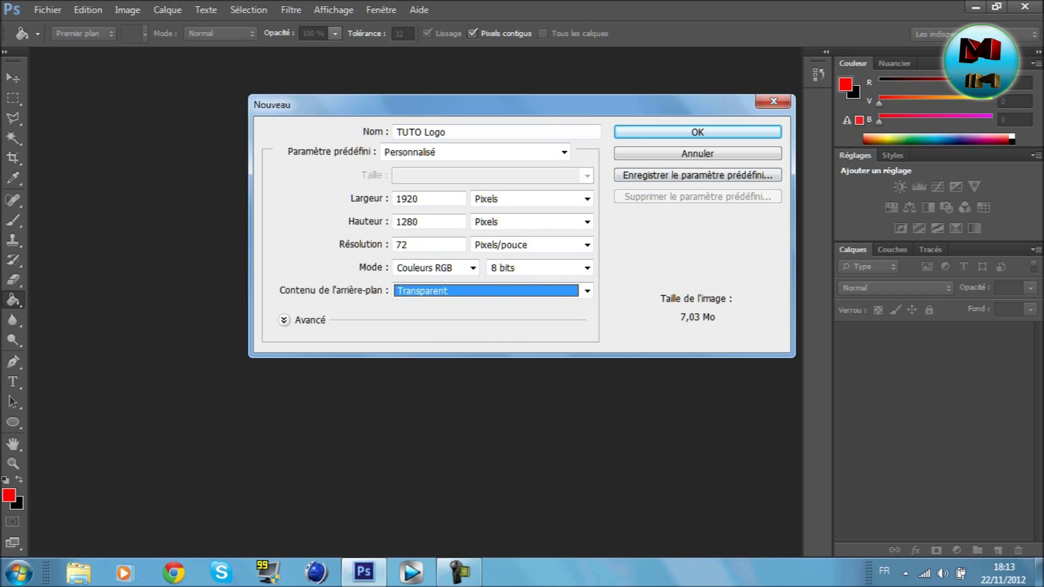
left_click_drag(423, 222, 395, 199)
left_click(422, 221)
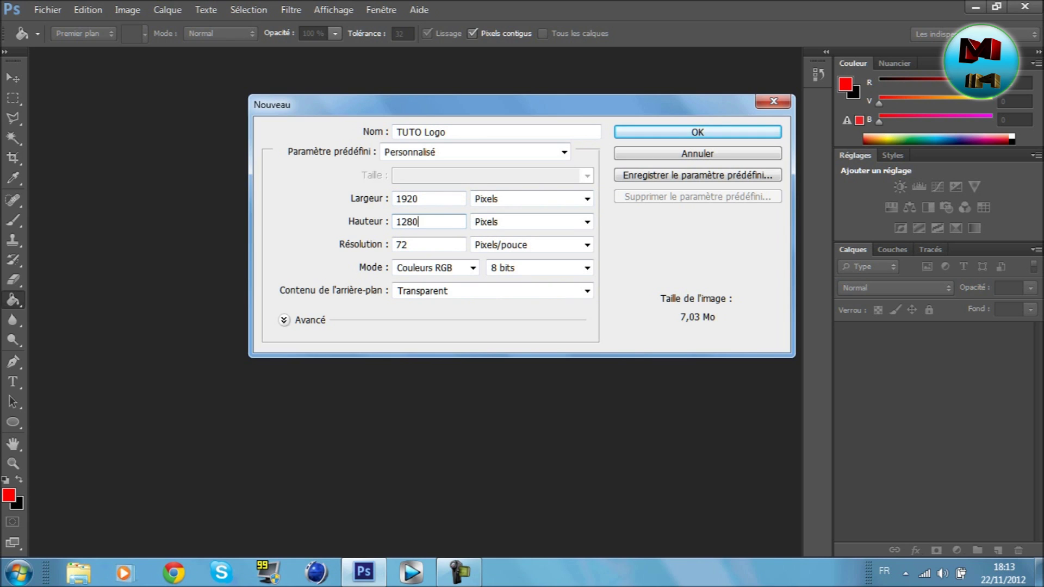
- Set the new document's width and height to 500 pixels each
double_click(408, 199)
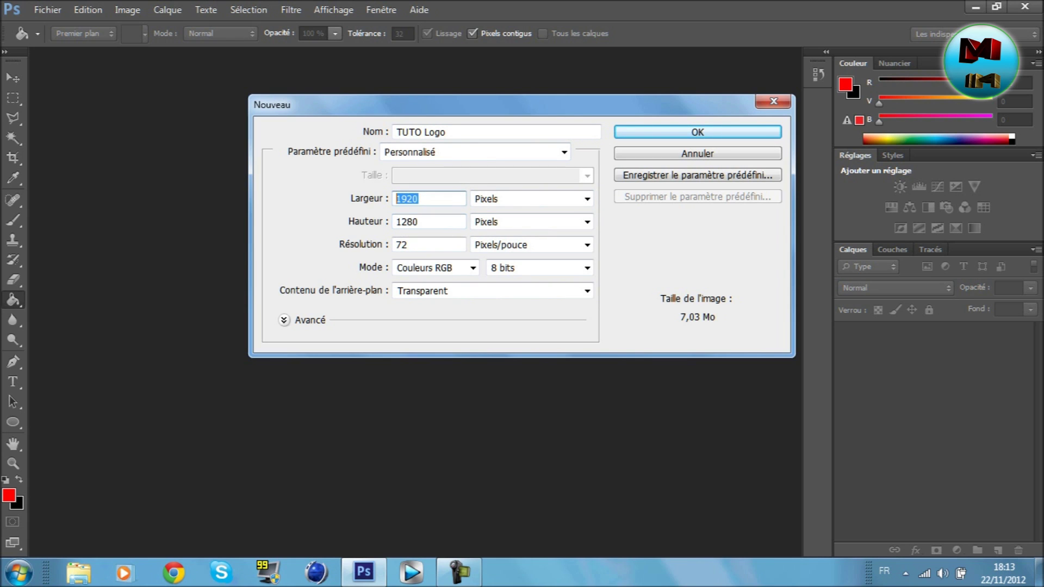
left_click(420, 199)
left_click_drag(420, 199, 394, 199)
type("50")
key("Tab")
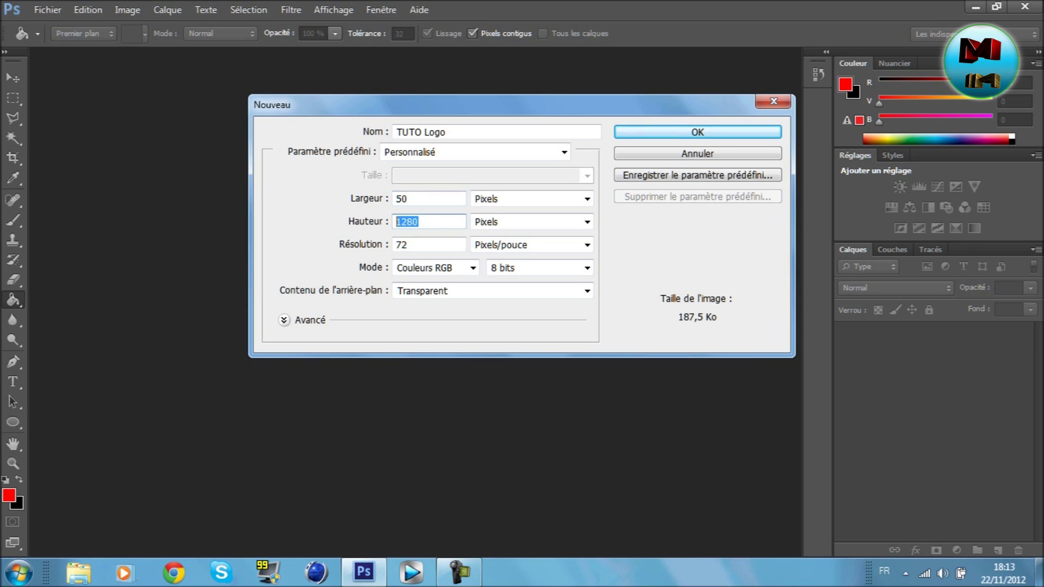
type("50")
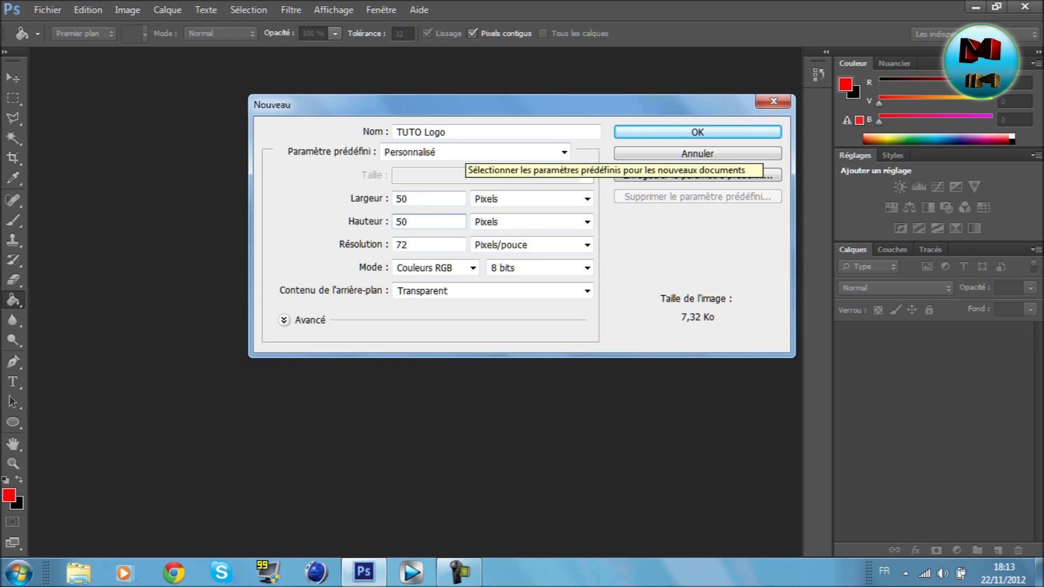
key("Tab")
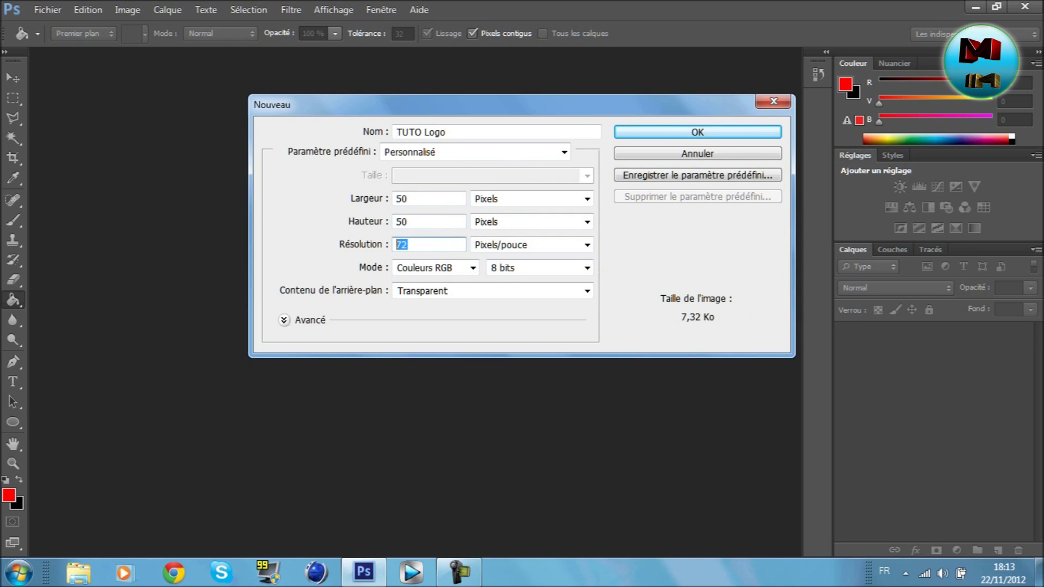
key("shift+Tab")
key("BackSpace")
type("500")
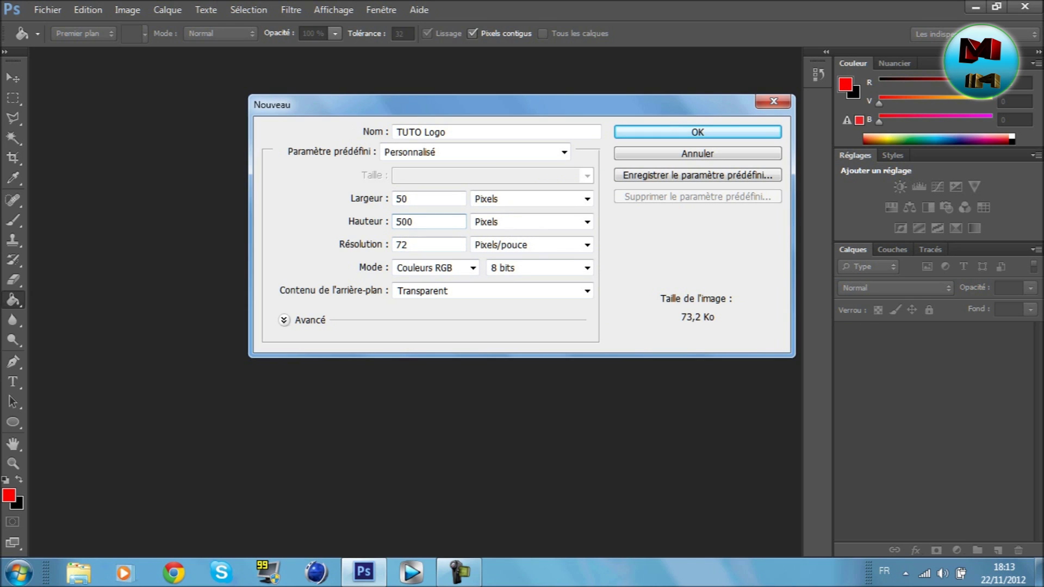
left_click(419, 199)
type("0")
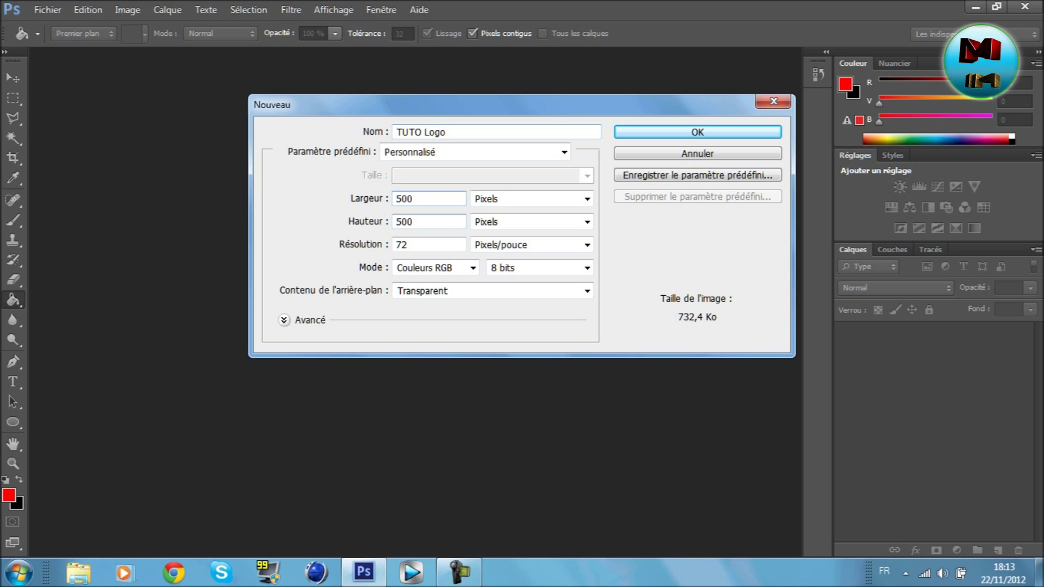
key("Tab")
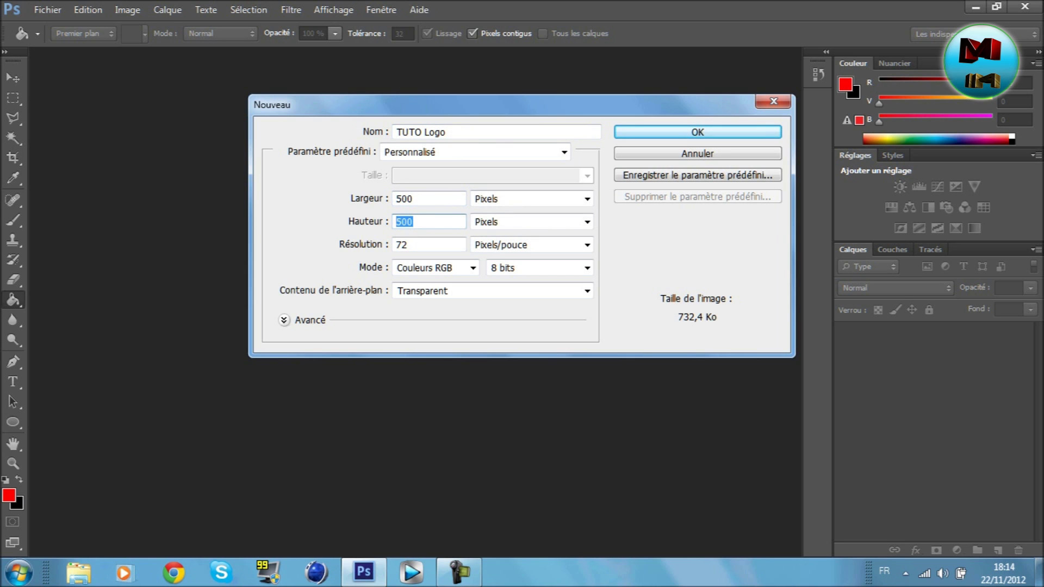
key("BackSpace")
key("Tab")
key("Return")
key("BackSpace")
key("Tab")
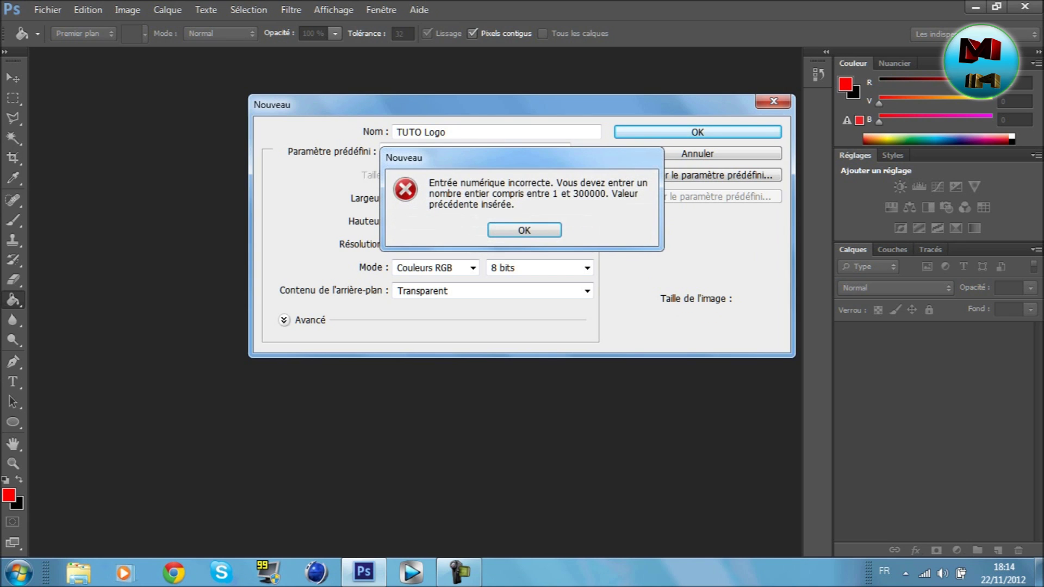
key("Return")
key("BackSpace")
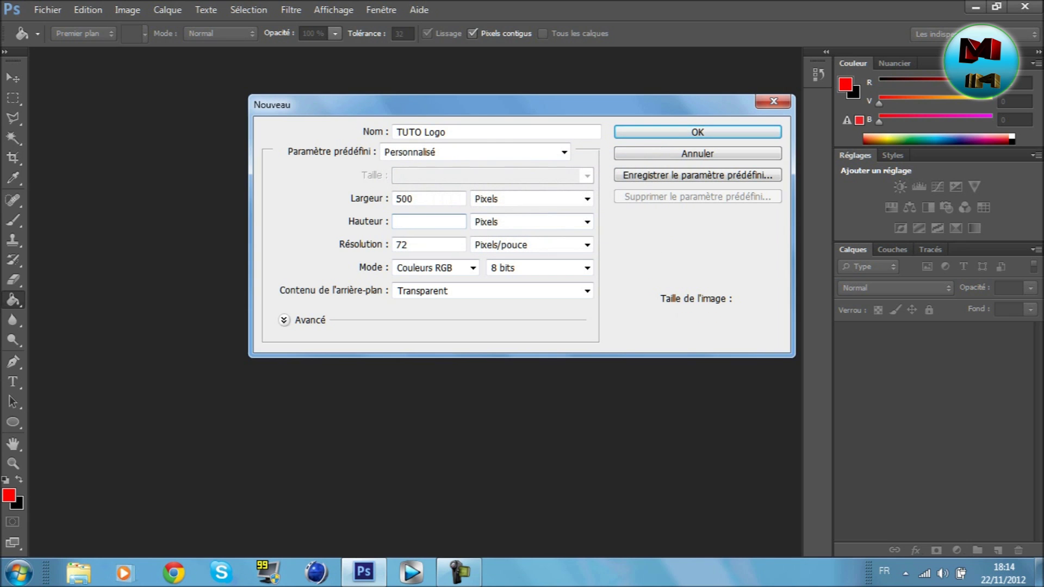
key("Tab")
key("Return")
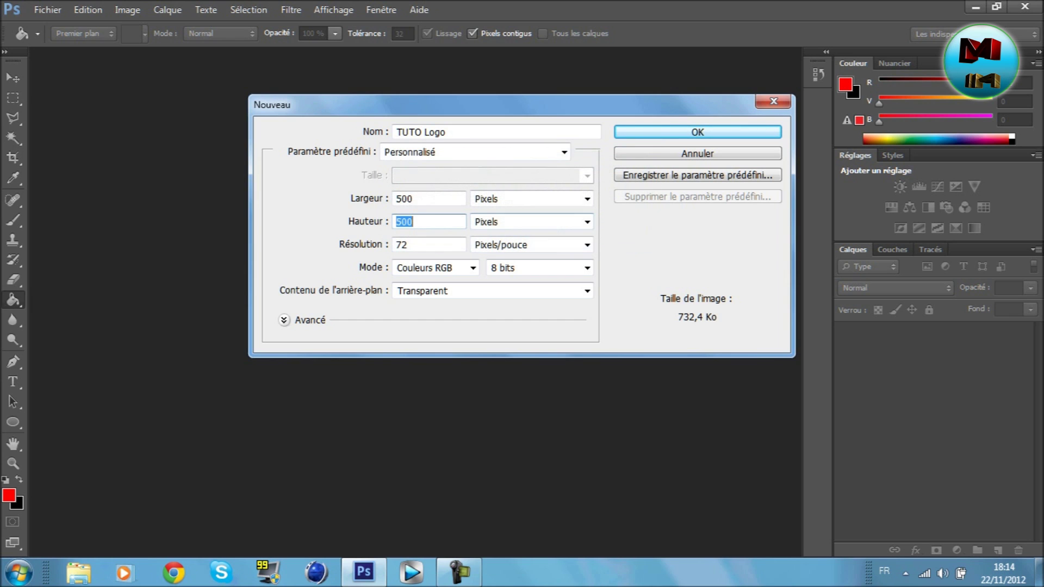
- Set the new document's height to 1280 pixels and width to 1920 pixels, and create the document
key("BackSpace")
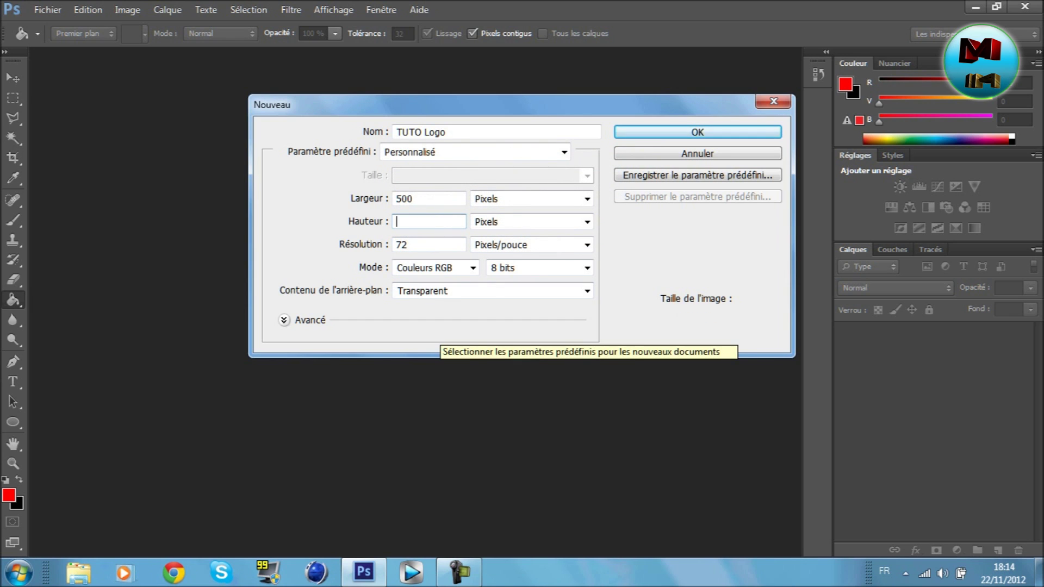
type("1280")
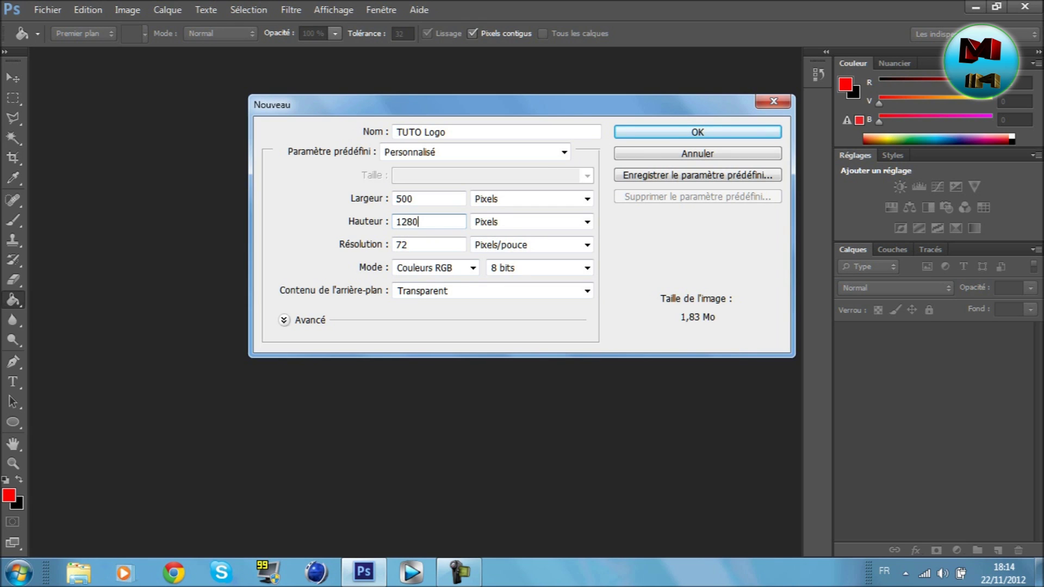
key("shift+Tab")
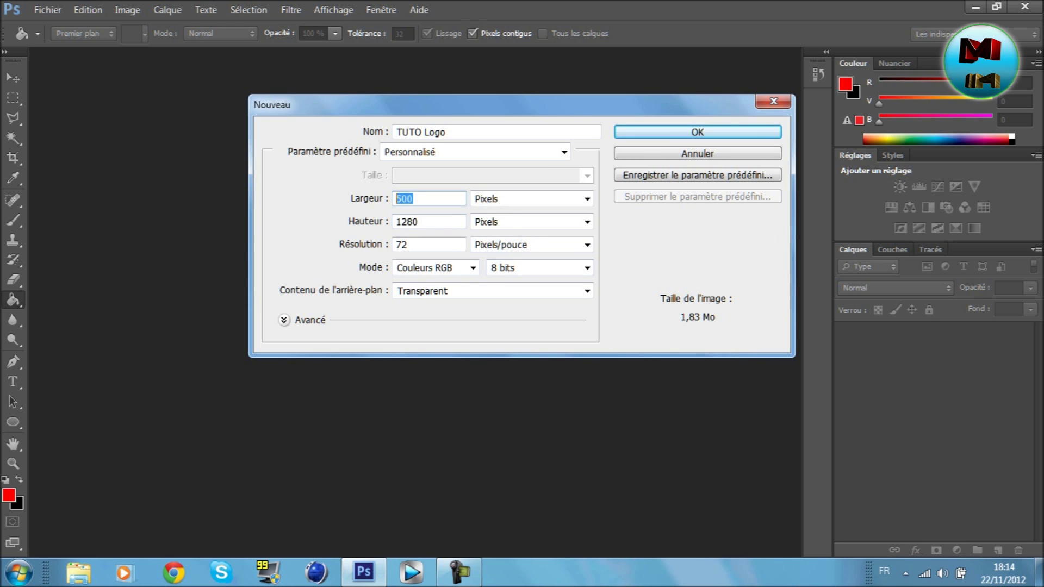
type("1920")
left_click_drag(489, 104, 424, 126)
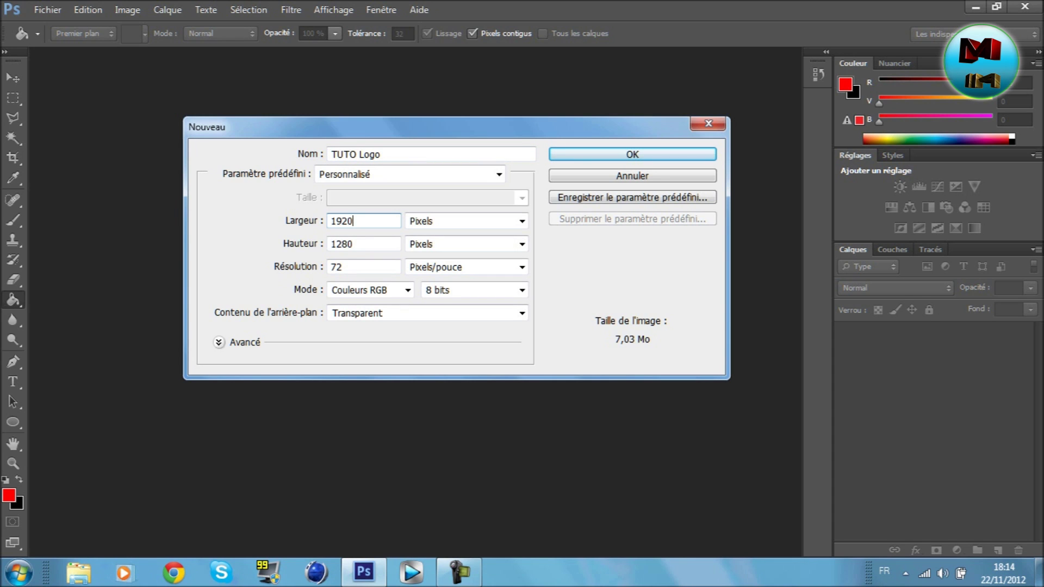
left_click_drag(424, 127, 433, 161)
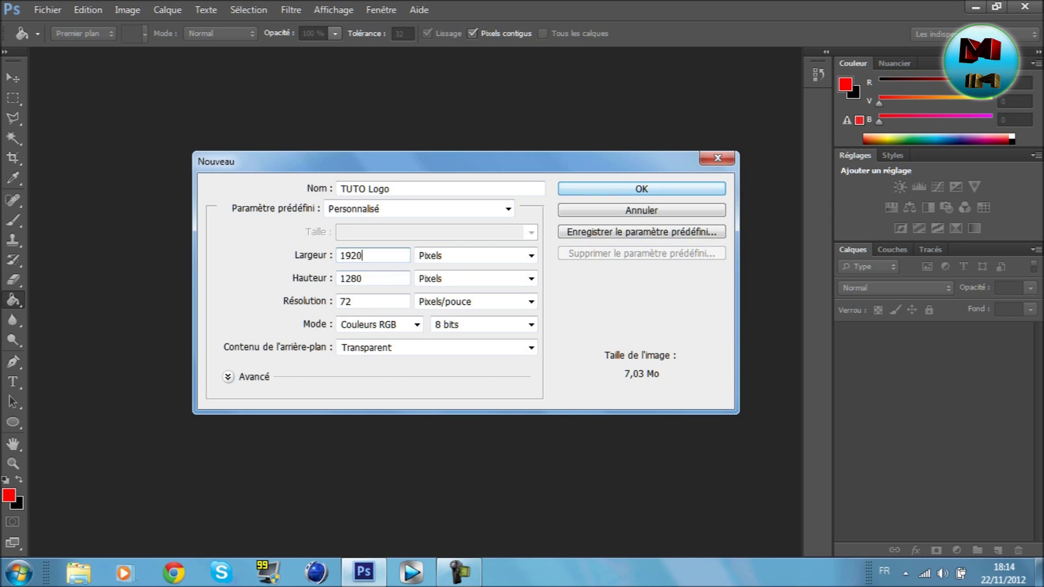
mouse_move(433, 162)
left_mouse_down()
mouse_move(445, 131)
mouse_move(418, 172)
left_mouse_up()
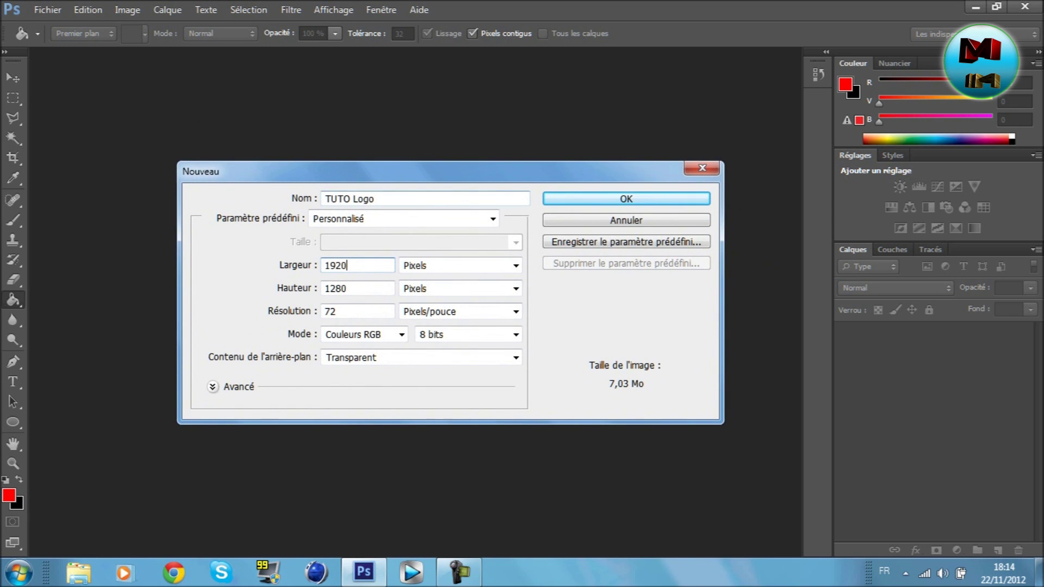
key("Return")
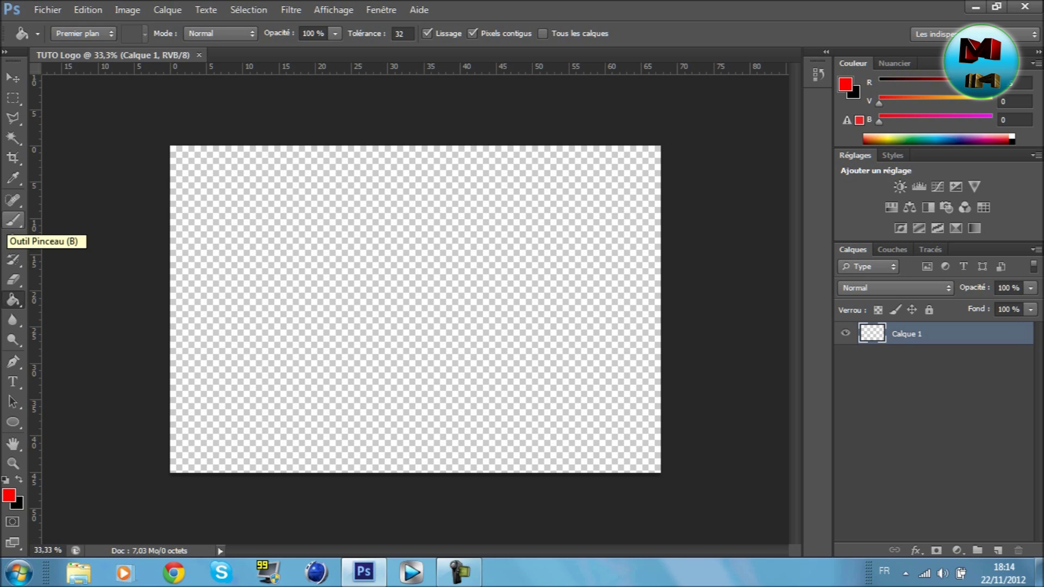
- Activate the Brush tool (Outil Pinceau) and choose the hard round 19 px brush preset with 100 % hardness
left_click(14, 220)
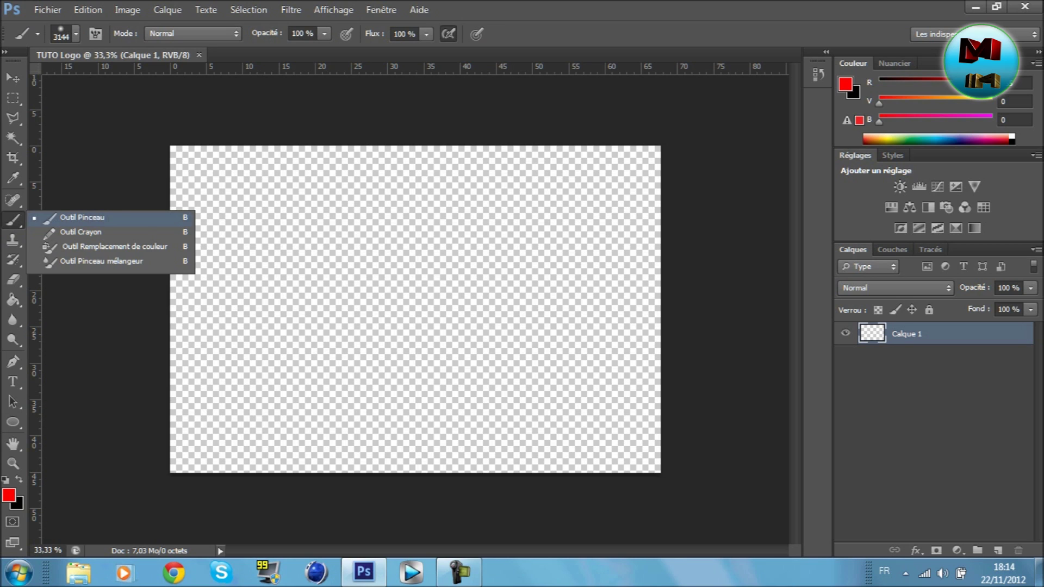
left_click(96, 217)
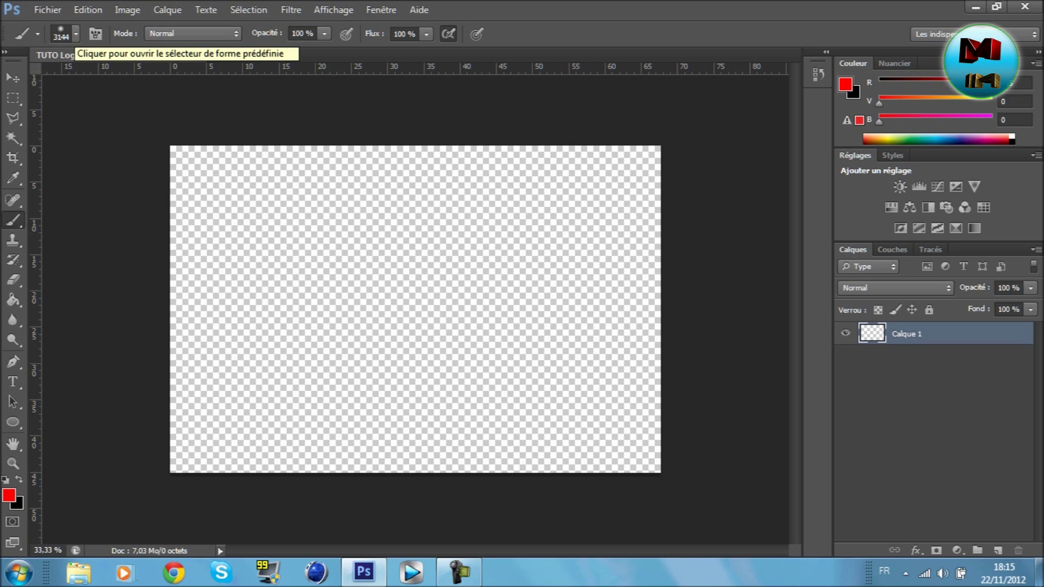
left_click(76, 33)
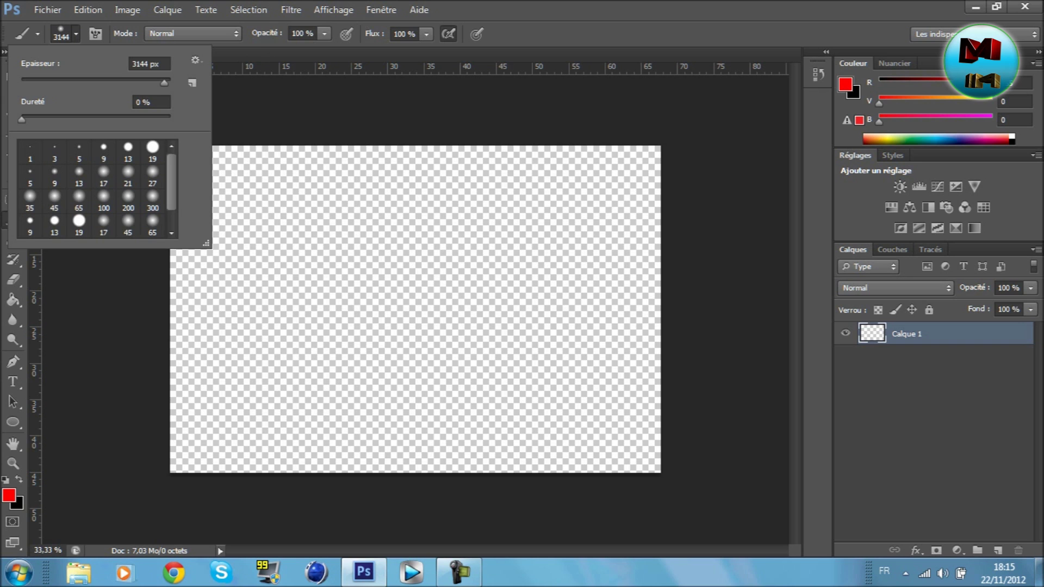
left_click(153, 152)
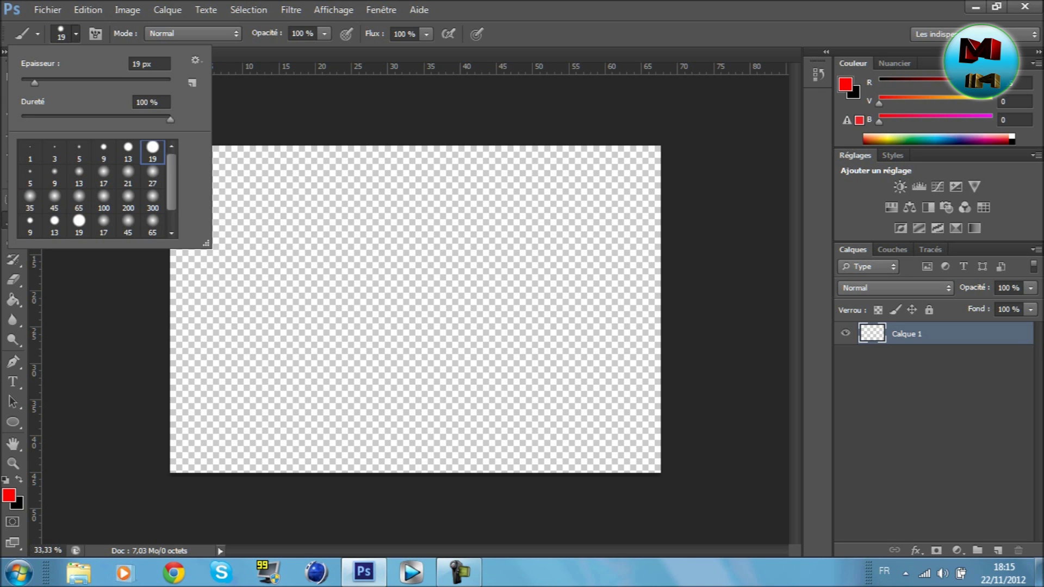
left_click(195, 59)
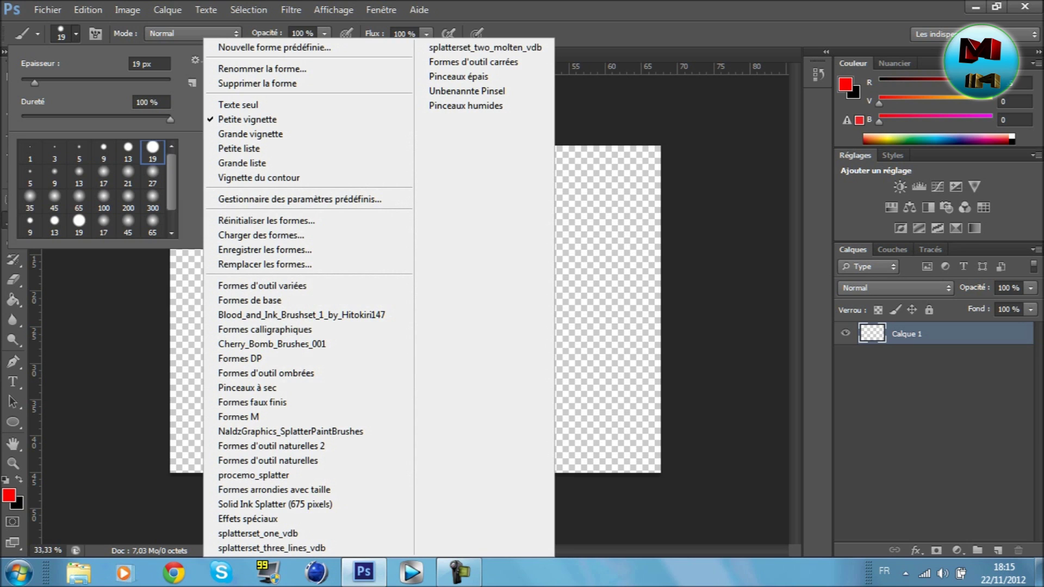
key("Escape")
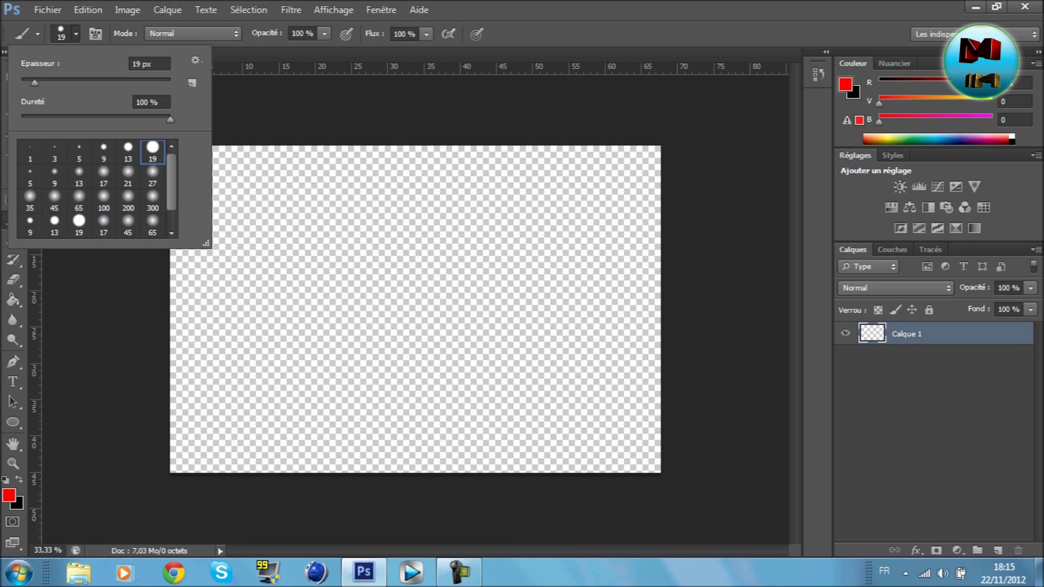
scroll(93, 191, "down", 1)
scroll(93, 190, "up", 1)
- Set the brush size to 2216 px
left_click_drag(35, 83, 152, 83)
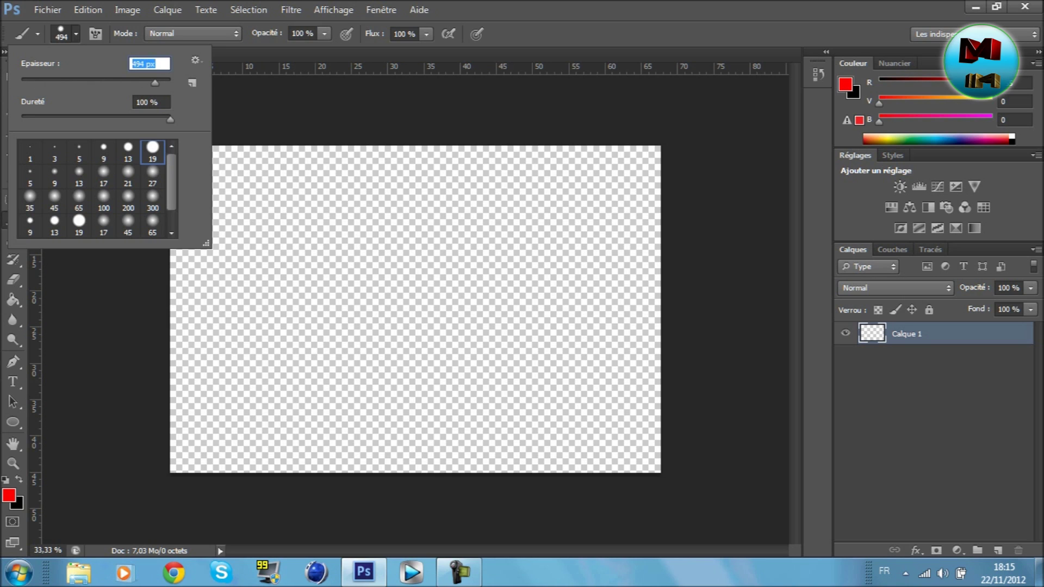
type("5000")
key("Return")
type("2216")
key("Return")
key("Return")
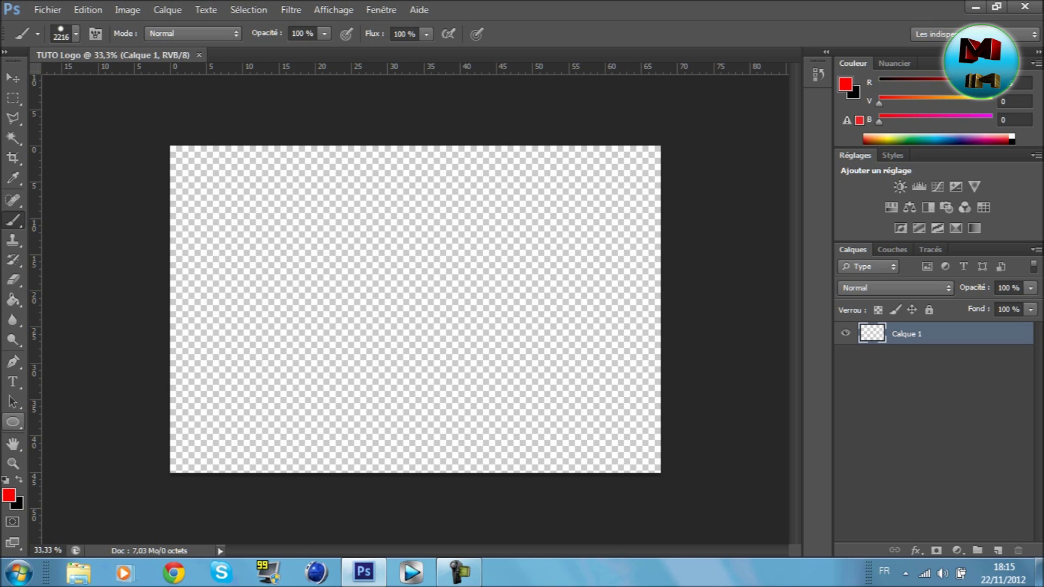
- Draw a red circle about 1155 px in diameter with the Ellipse tool and move it towards the middle of the canvas
left_click(13, 422)
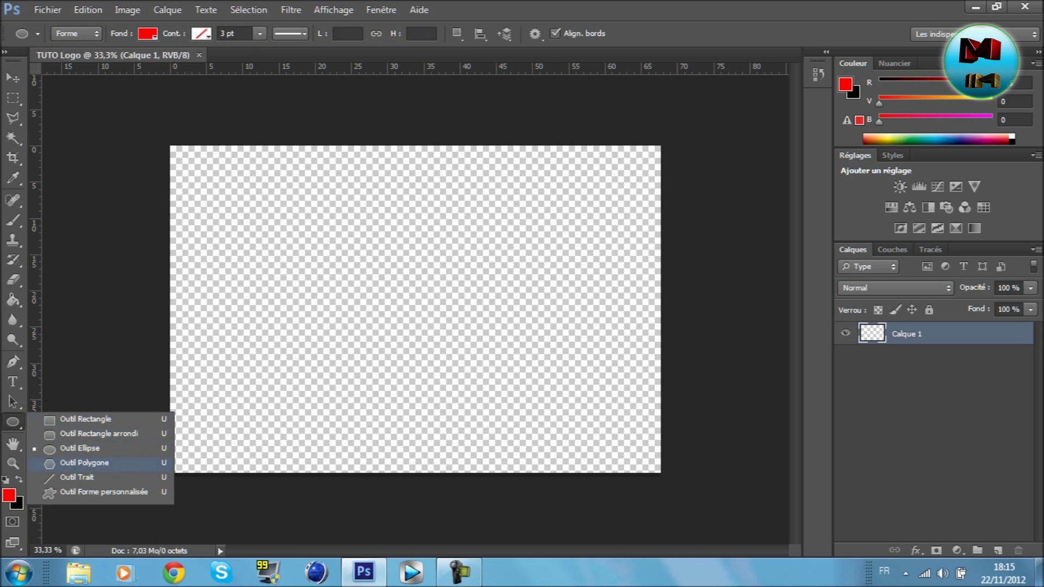
left_click(109, 447)
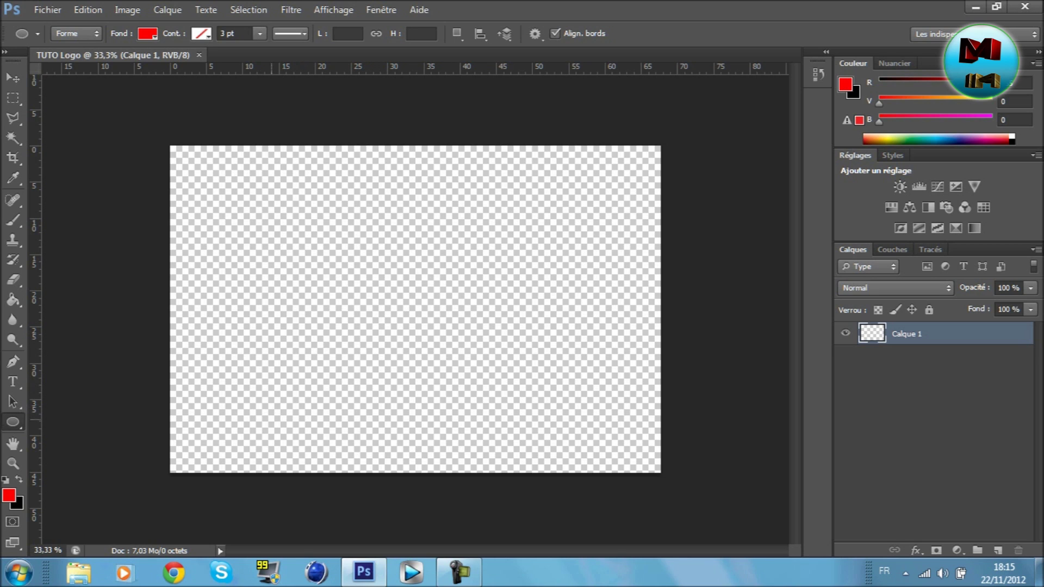
left_click_drag(250, 423, 972, 78)
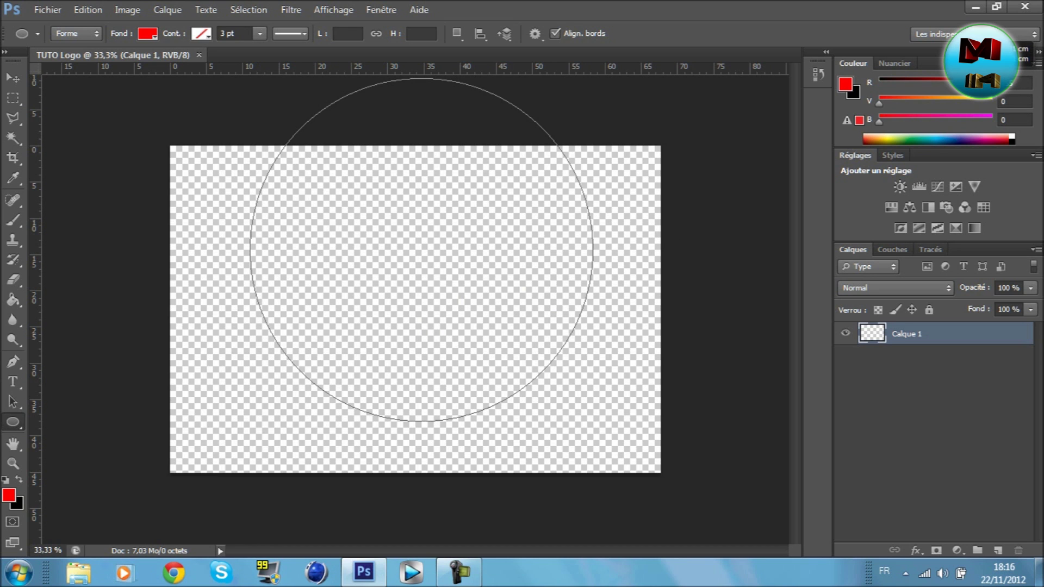
left_click_drag(593, 77, 761, 125)
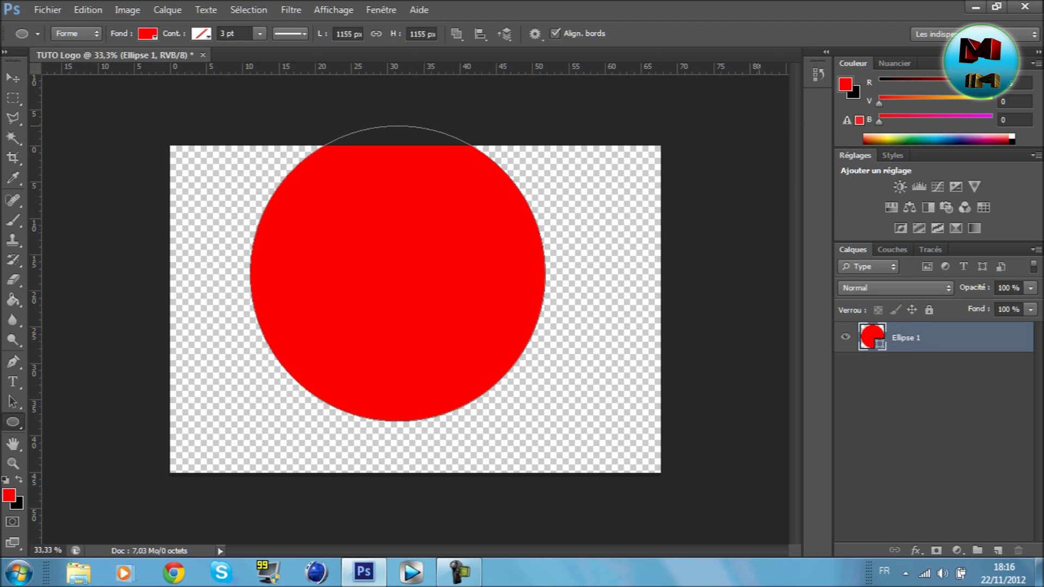
left_click(13, 77)
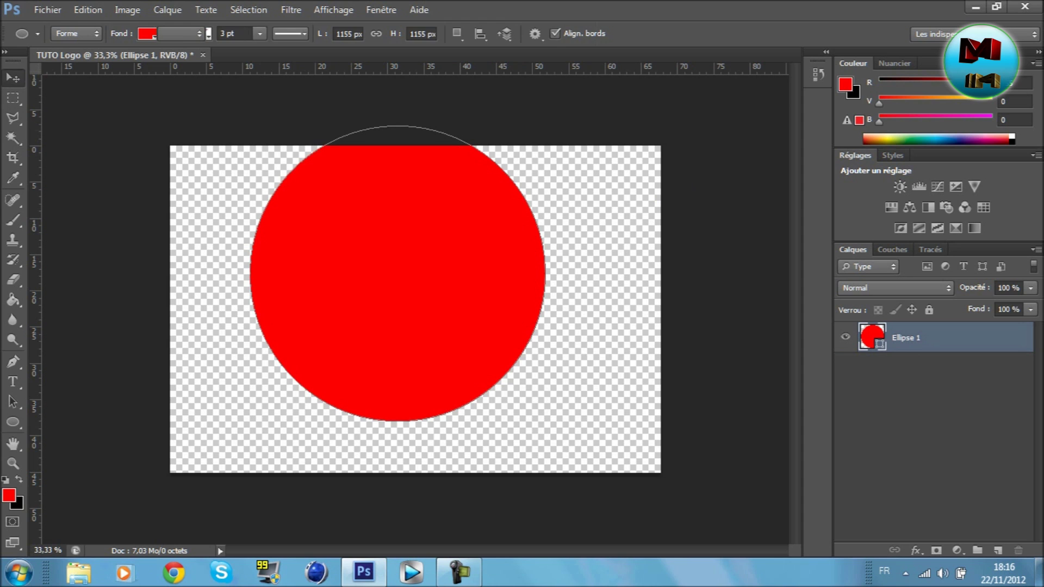
left_click_drag(345, 221, 374, 249)
left_click_drag(378, 206, 372, 206)
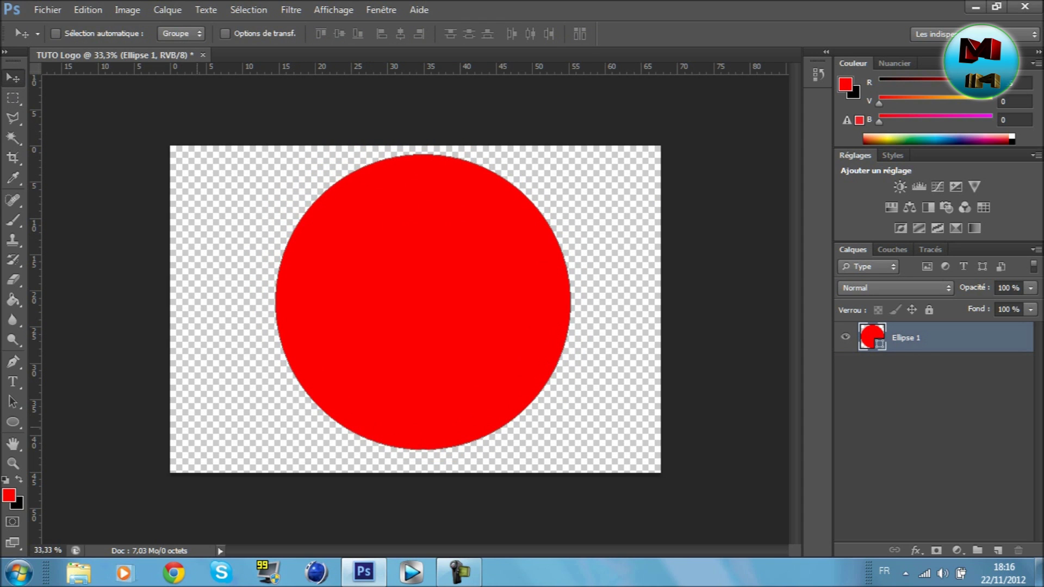
- Undo the move and the drawing of the red circle
key("ctrl+z")
key("ctrl+z")
key("ctrl+z")
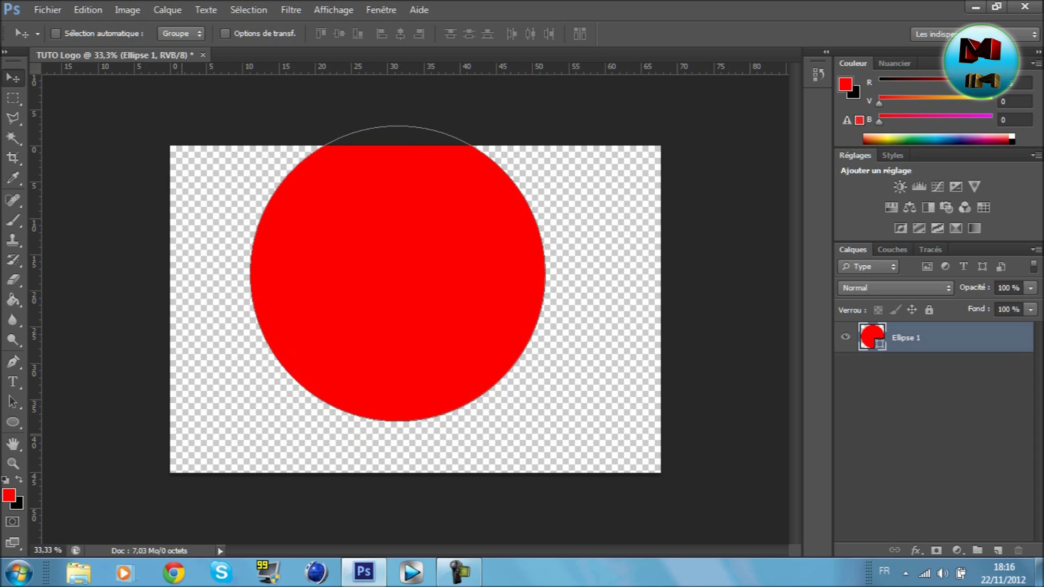
key("ctrl+alt+z")
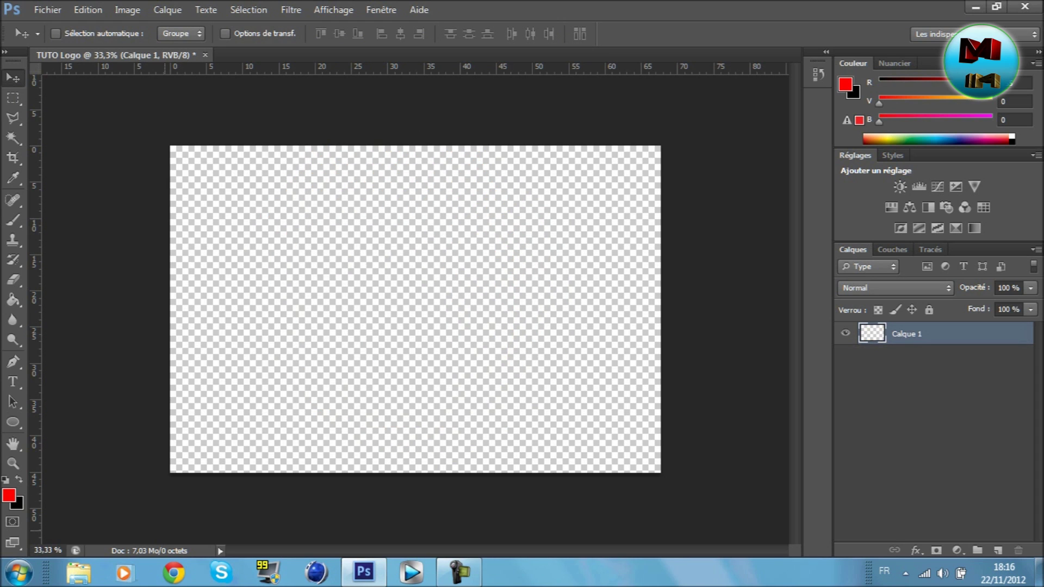
- Set the foreground colour to black
left_click(8, 495)
left_click_drag(293, 396, 162, 479)
key("Return")
key("v")
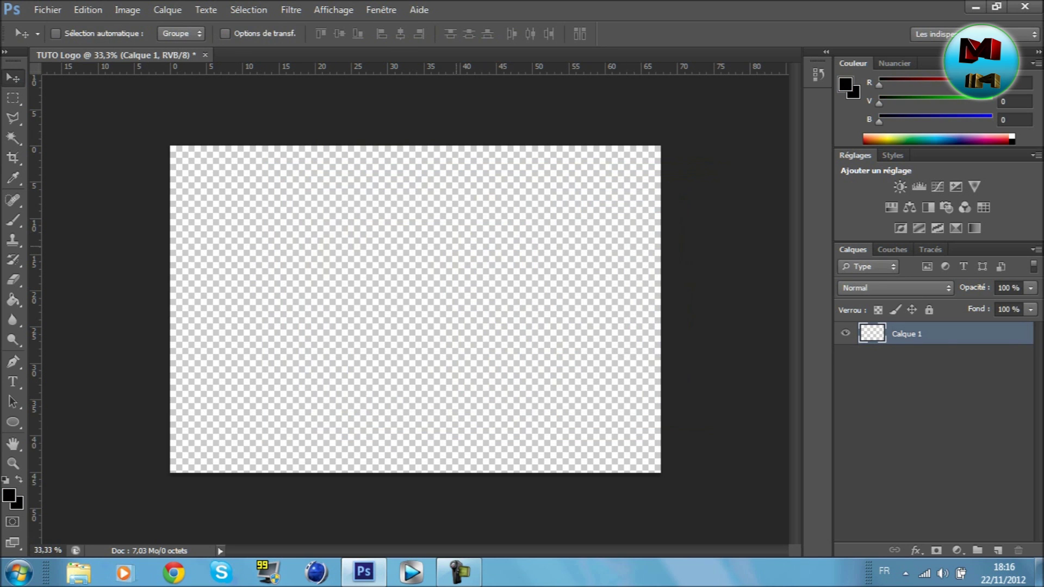
- Draw a black circle about 1240 px in diameter with the Ellipse tool and move it to the middle of the canvas
left_click(13, 423)
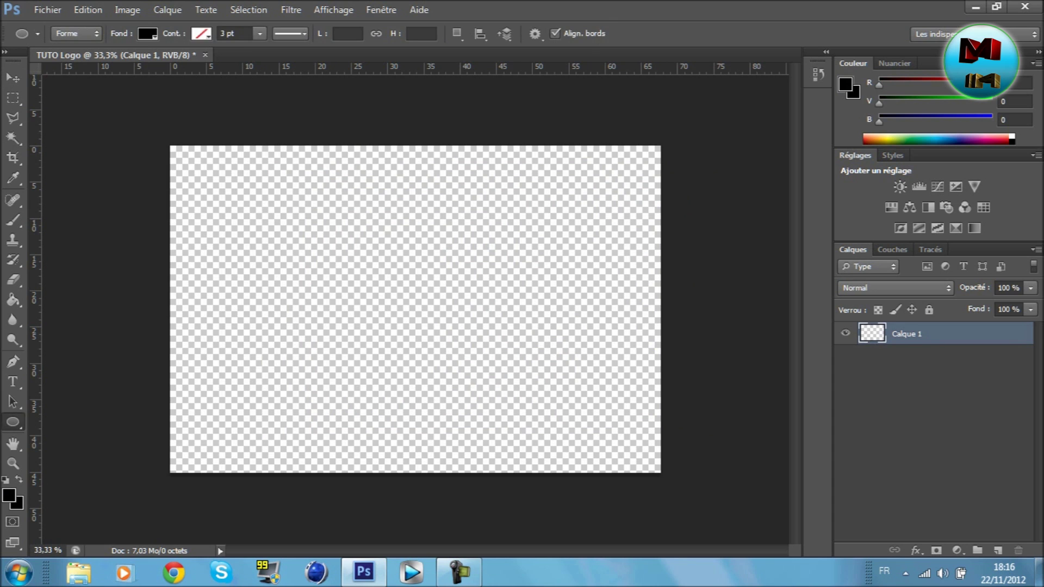
left_click_drag(190, 461, 886, 103)
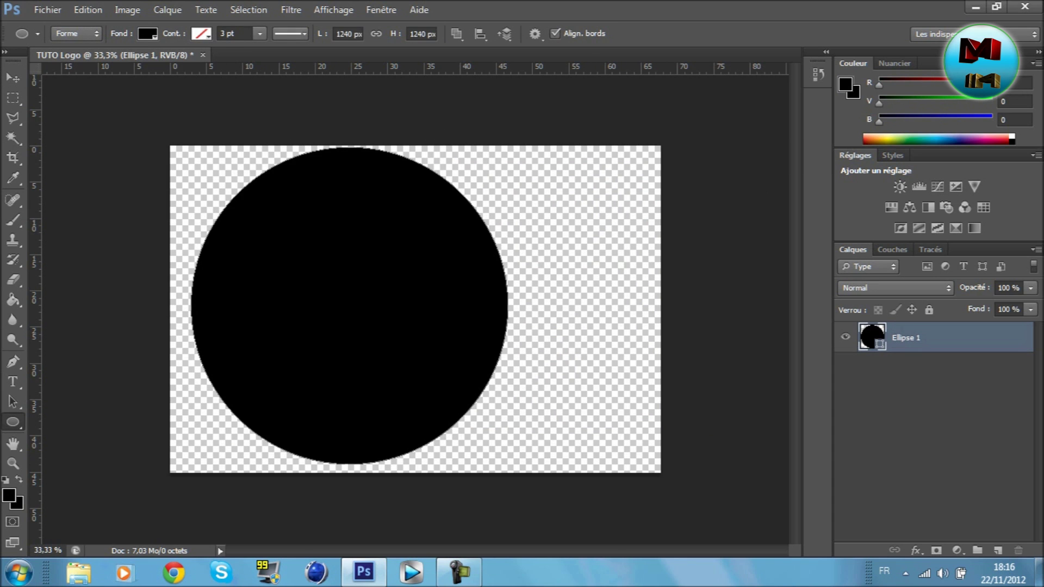
key("v")
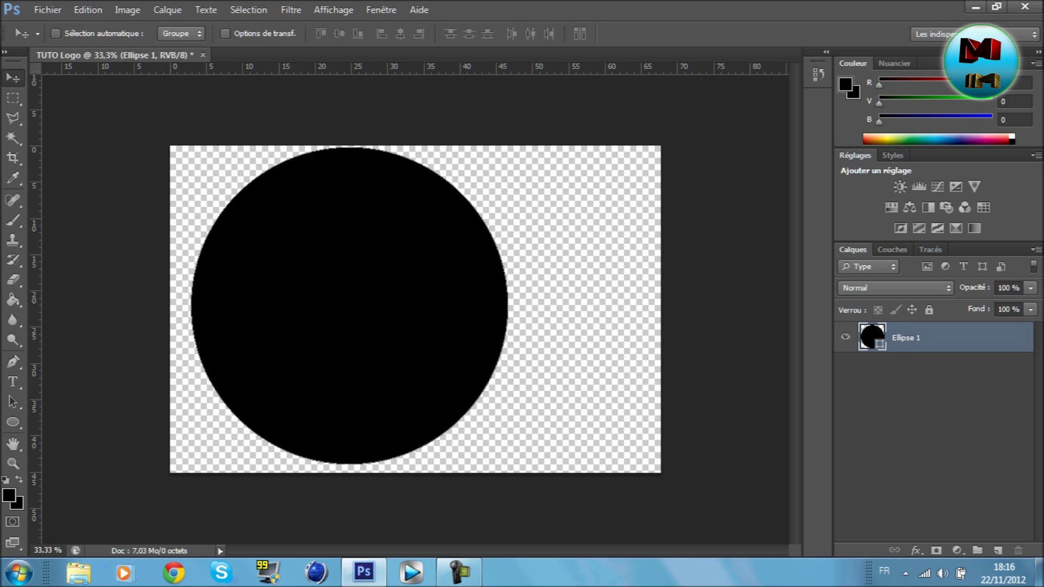
left_click_drag(305, 257, 376, 255)
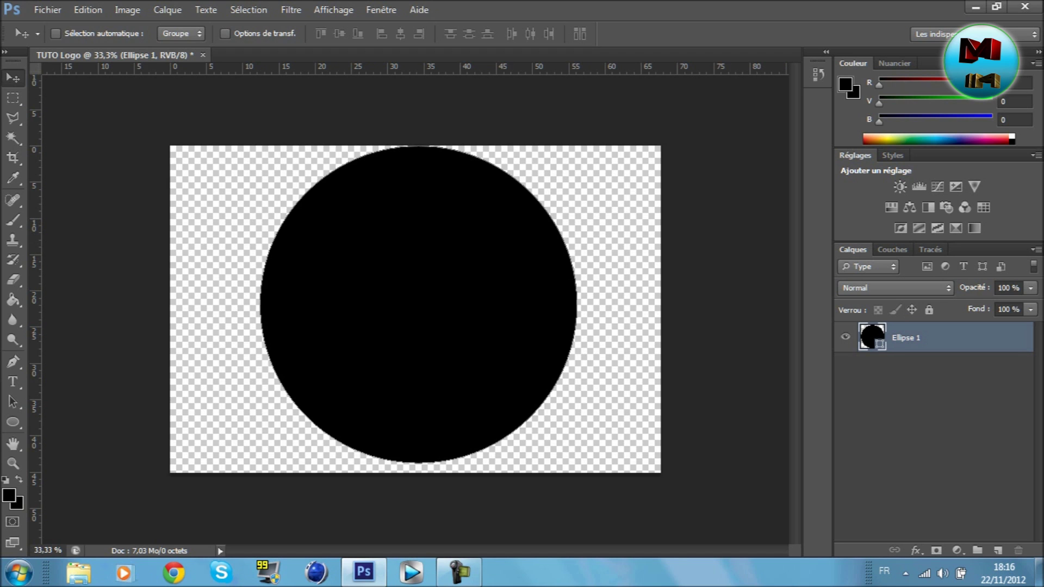
- Add outer glow, drop shadow, inner shadow and inner glow effects to the Ellipse 1 layer
right_click(928, 338)
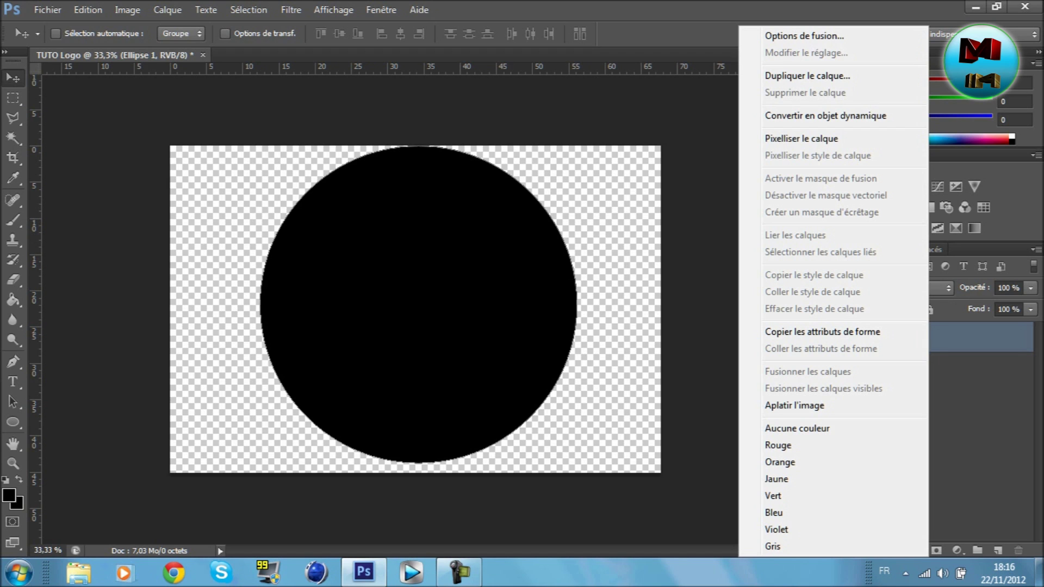
left_click(833, 36)
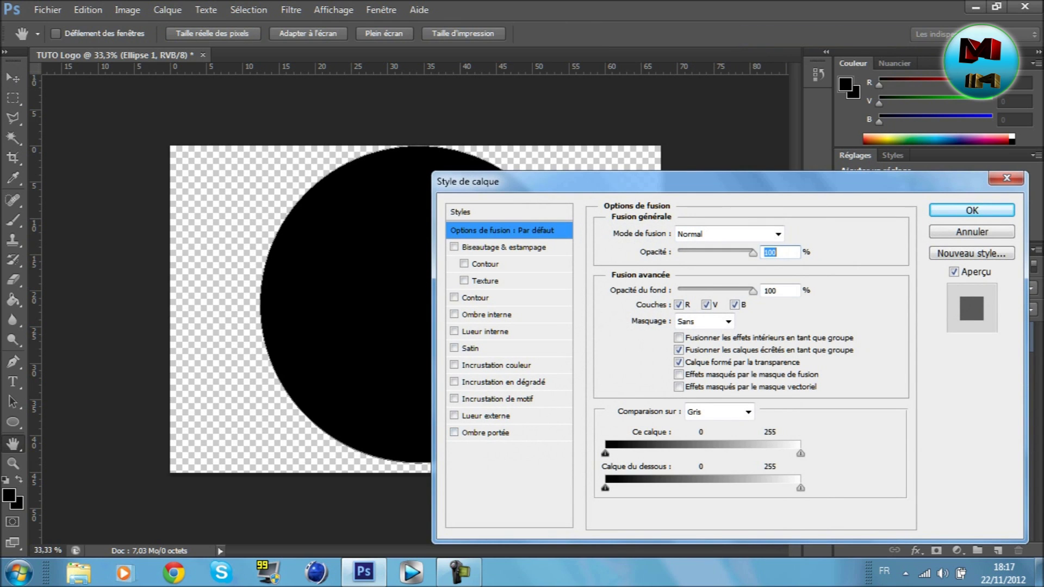
left_click(454, 415)
left_click(454, 432)
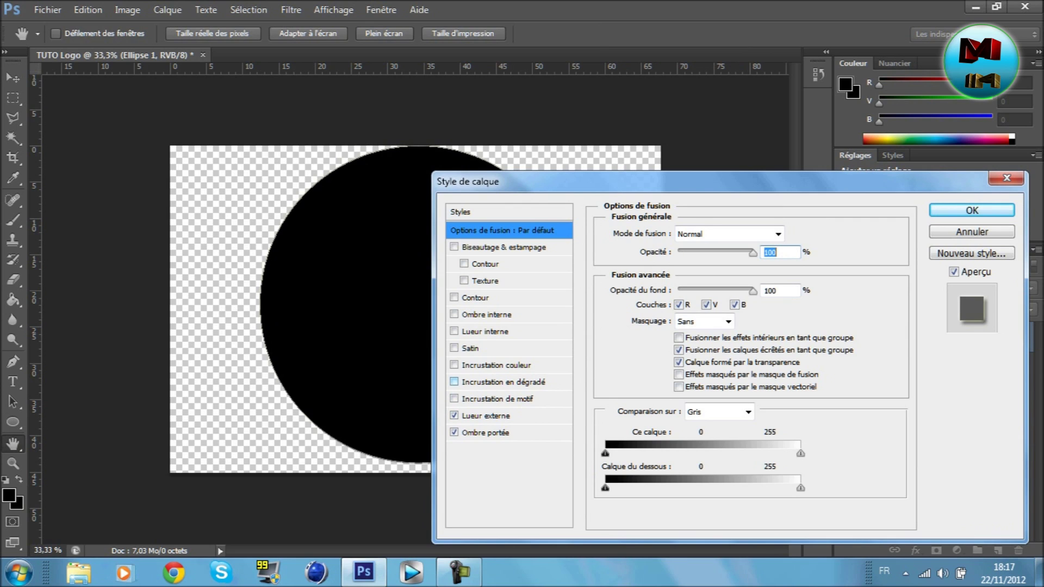
left_click(454, 314)
left_click(454, 331)
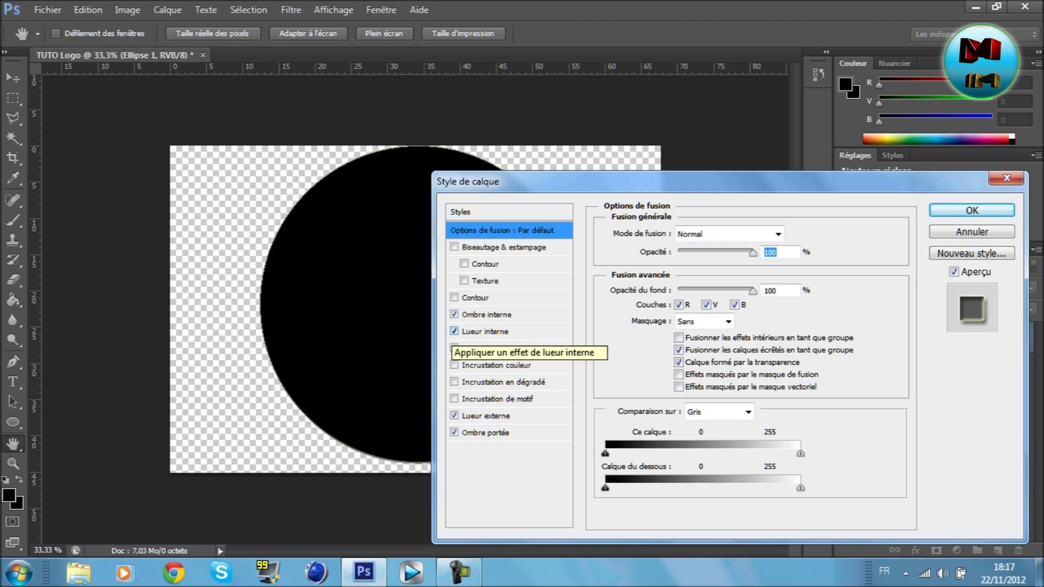
left_click(486, 314)
left_click(484, 331)
left_click(486, 314)
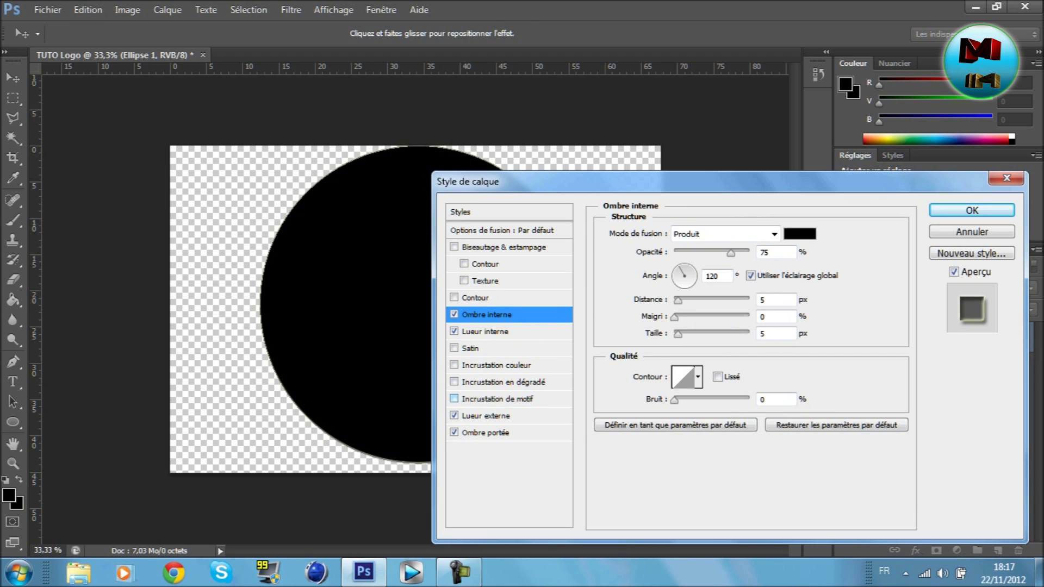
- Enable a gradient overlay on the circle and open its gradient for editing
left_click(454, 381)
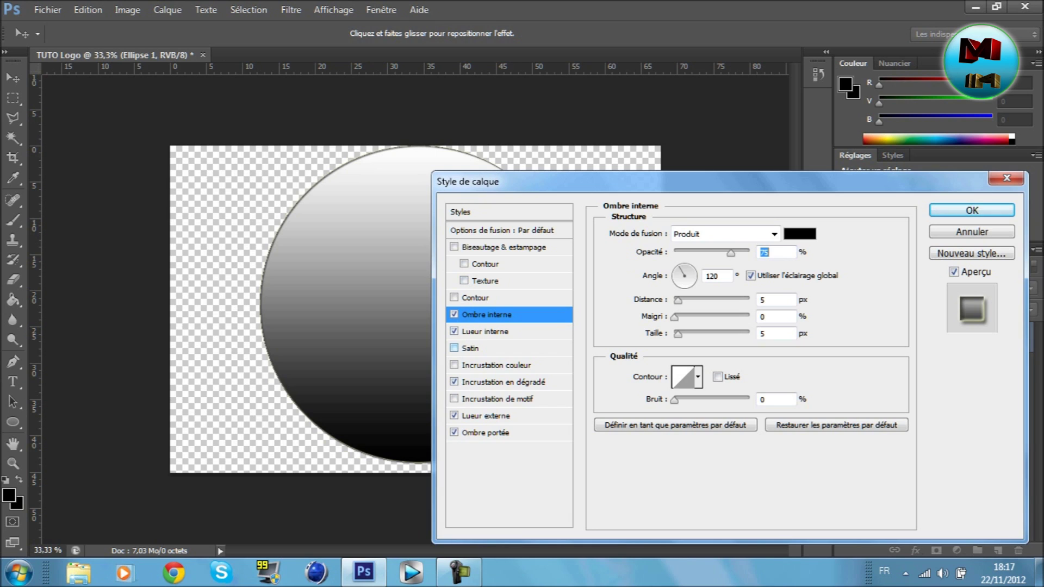
left_click(503, 382)
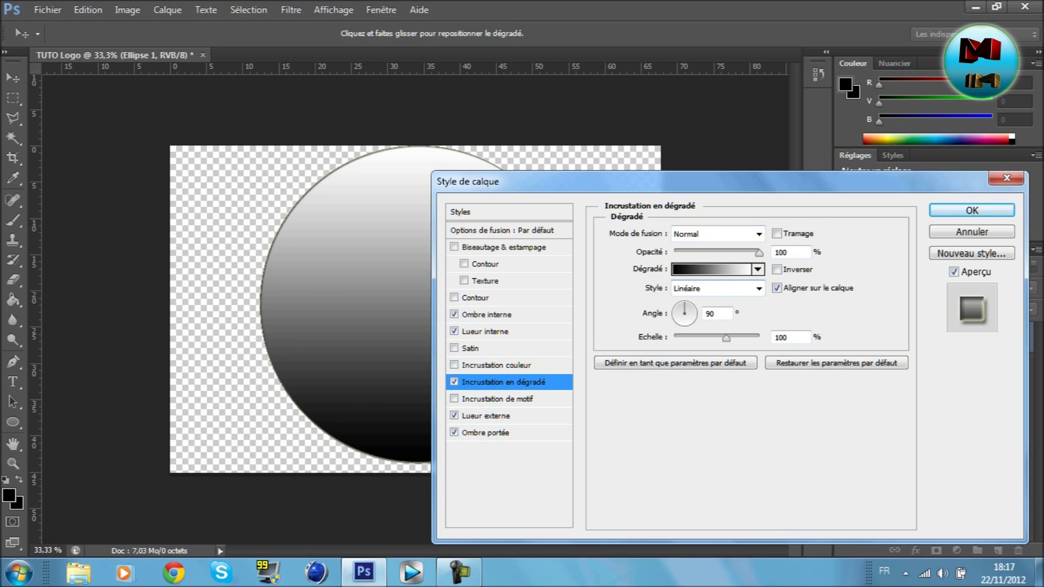
left_click(758, 234)
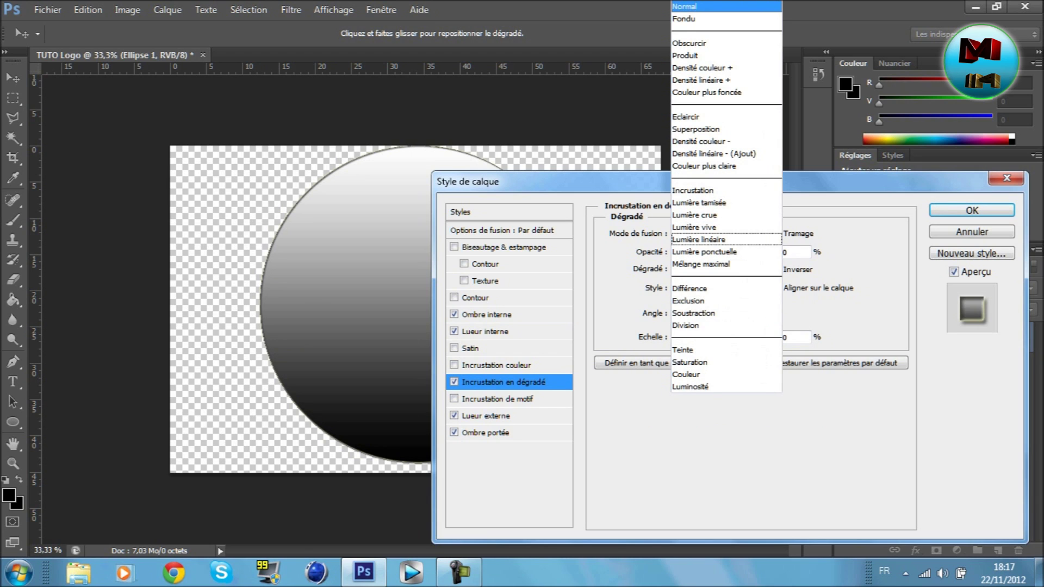
key("Escape")
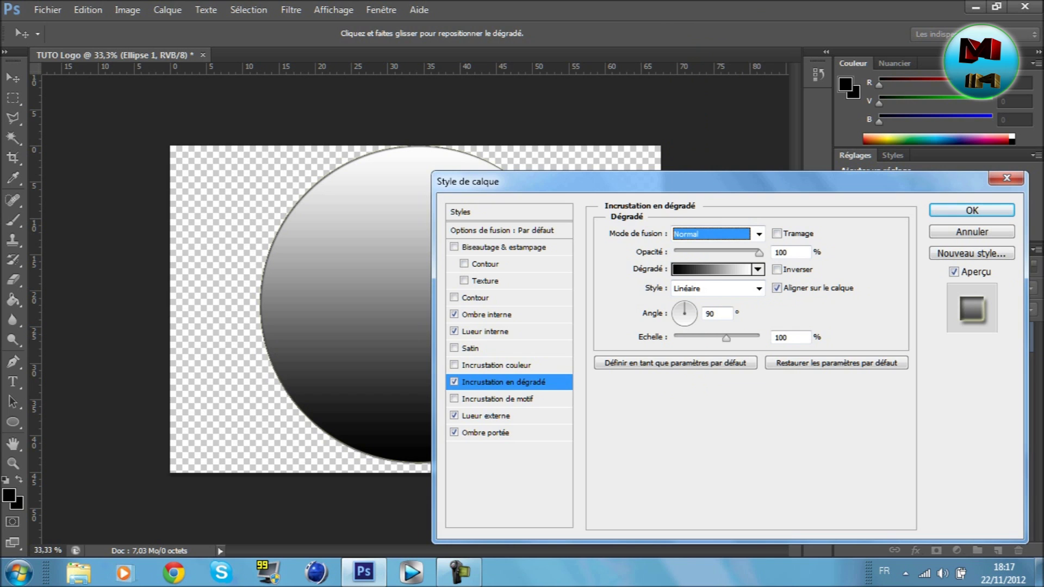
left_click(712, 269)
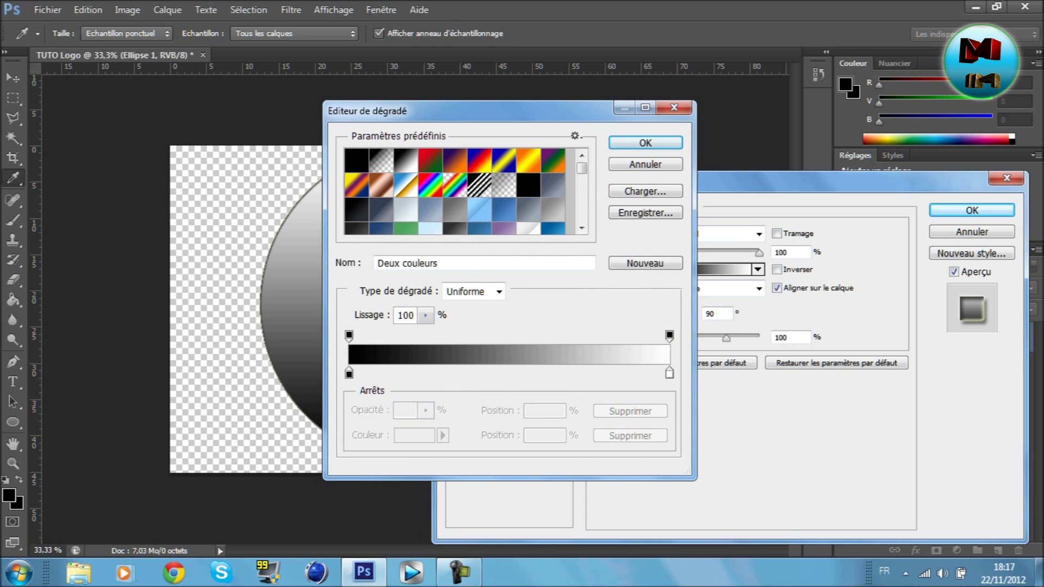
mouse_move(582, 168)
left_mouse_down()
mouse_move(582, 218)
mouse_move(582, 168)
left_mouse_up()
left_click(670, 373)
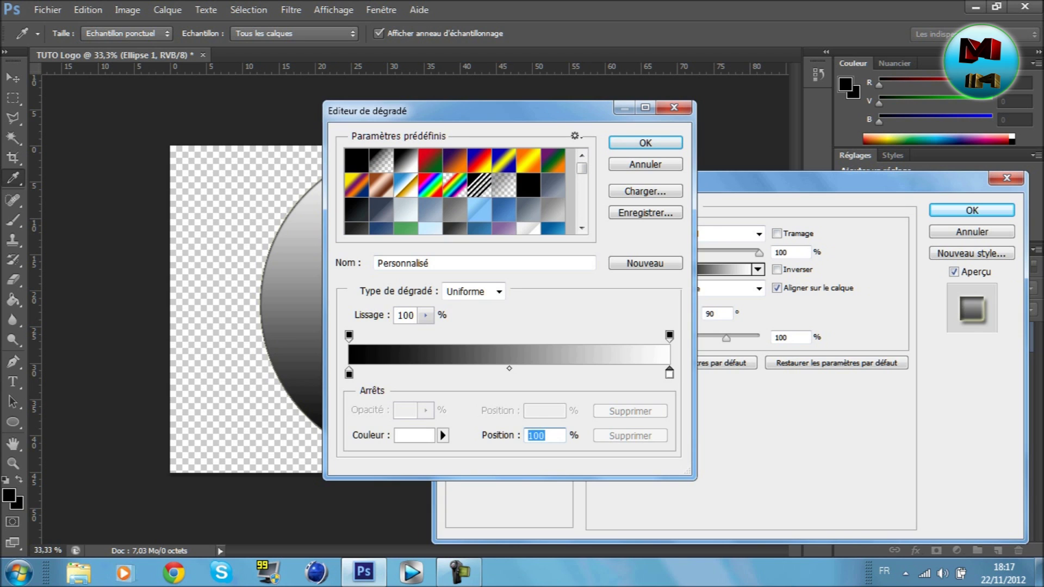
double_click(669, 373)
left_click(647, 198)
left_click(349, 373)
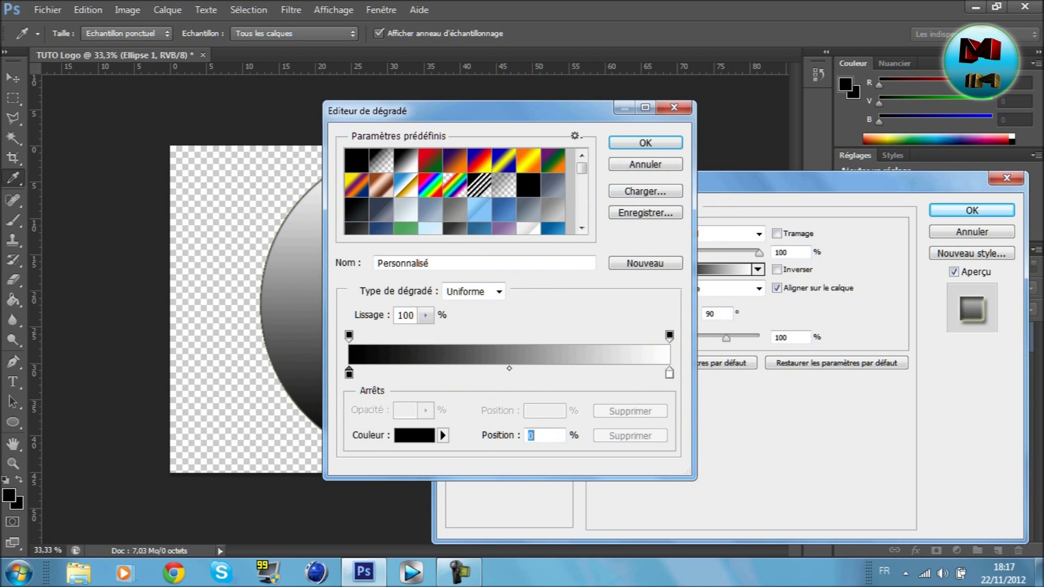
double_click(349, 373)
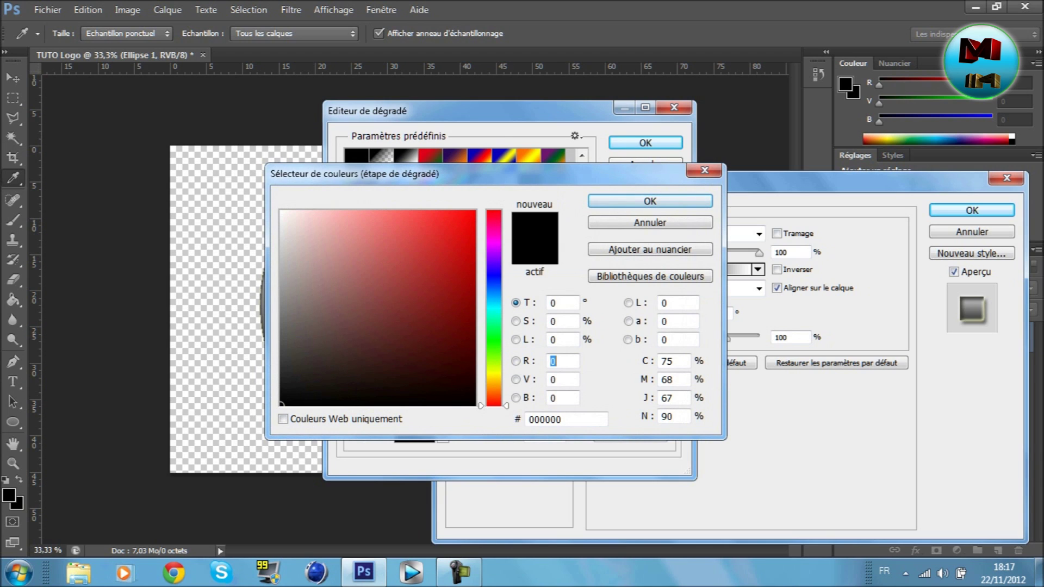
key("Return")
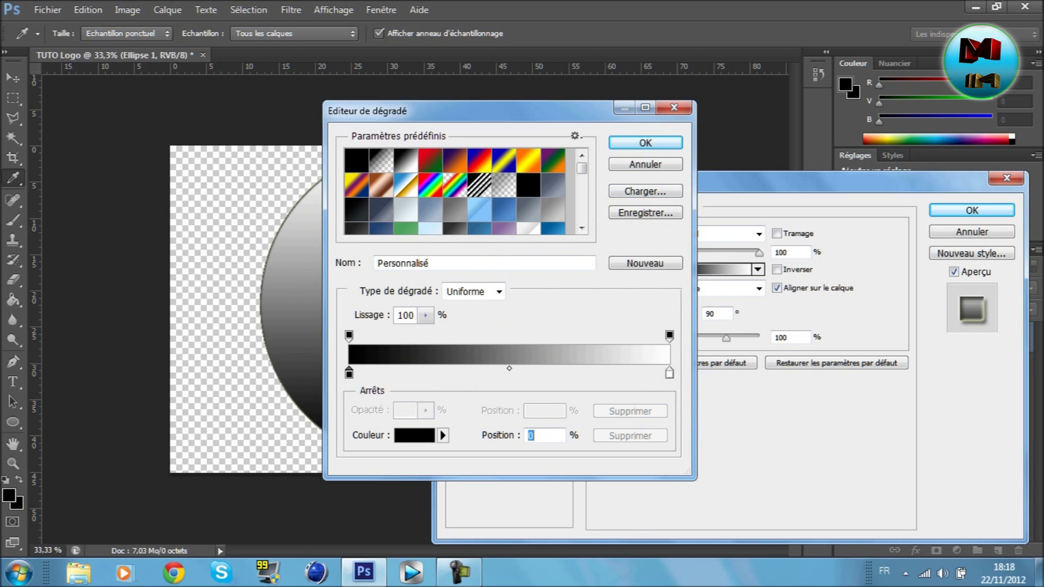
scroll(456, 192, "down", 5)
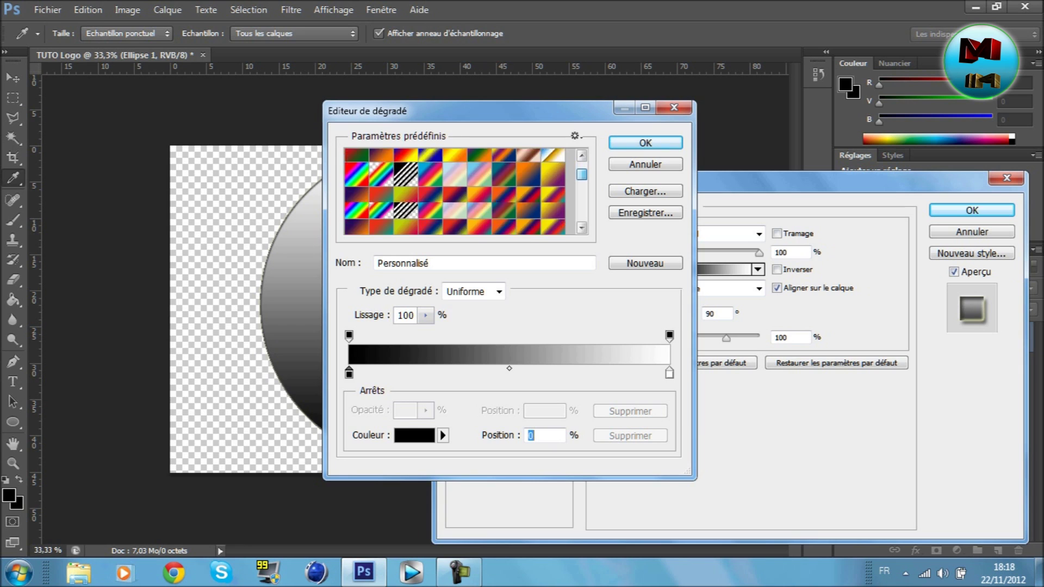
left_click_drag(582, 177, 582, 182)
- Change the gradient's colour stop at position 100% to a bright saturated blue
left_click(670, 373)
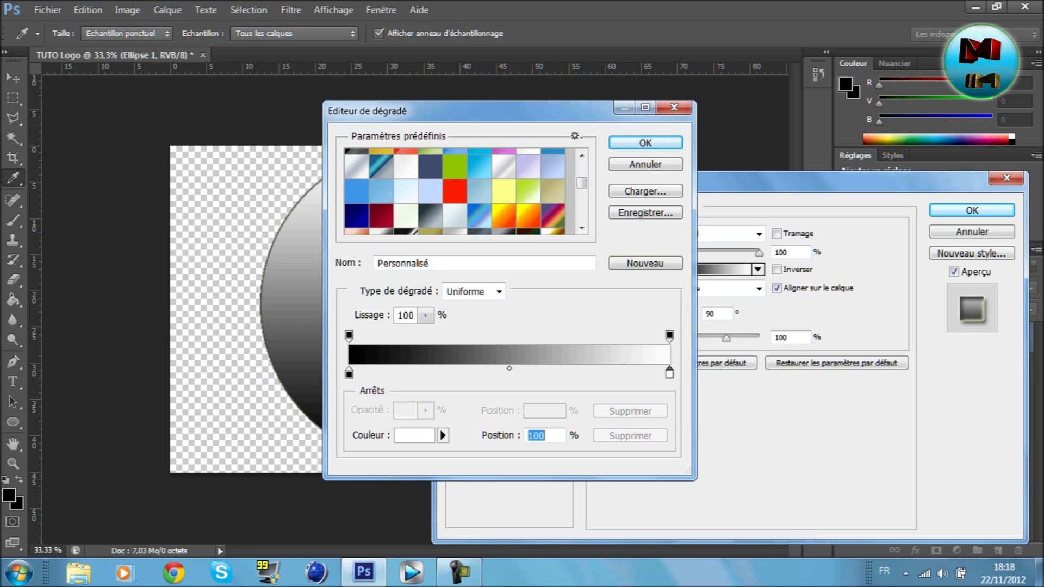
left_click(414, 435)
left_click_drag(494, 302, 494, 279)
mouse_move(467, 234)
left_mouse_down()
mouse_move(476, 210)
mouse_move(475, 274)
mouse_move(476, 210)
left_mouse_up()
left_click(649, 200)
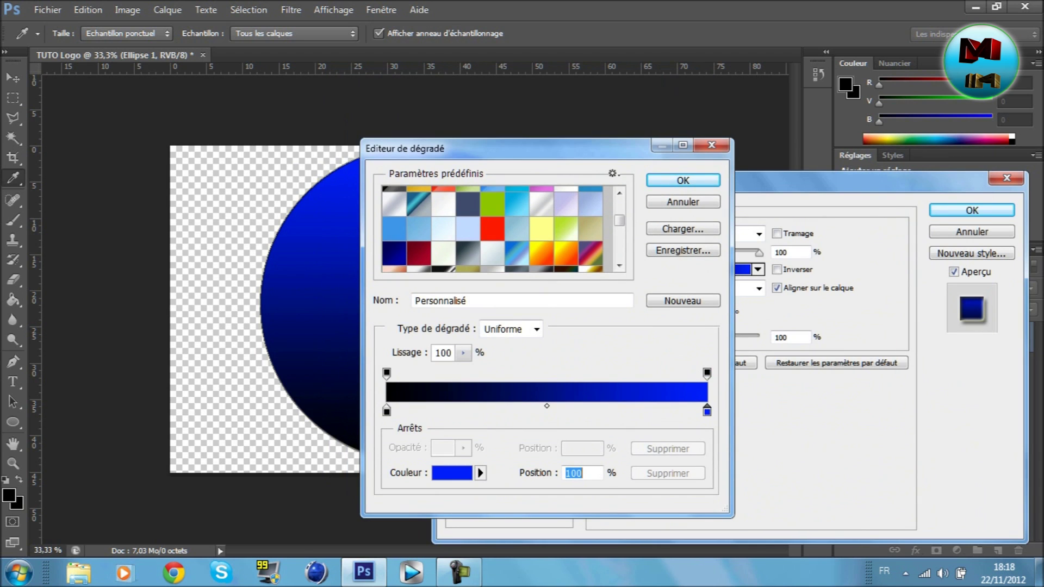
- Change the gradient's colour stop at position 0% to cyan 00d8ff
left_click(386, 411)
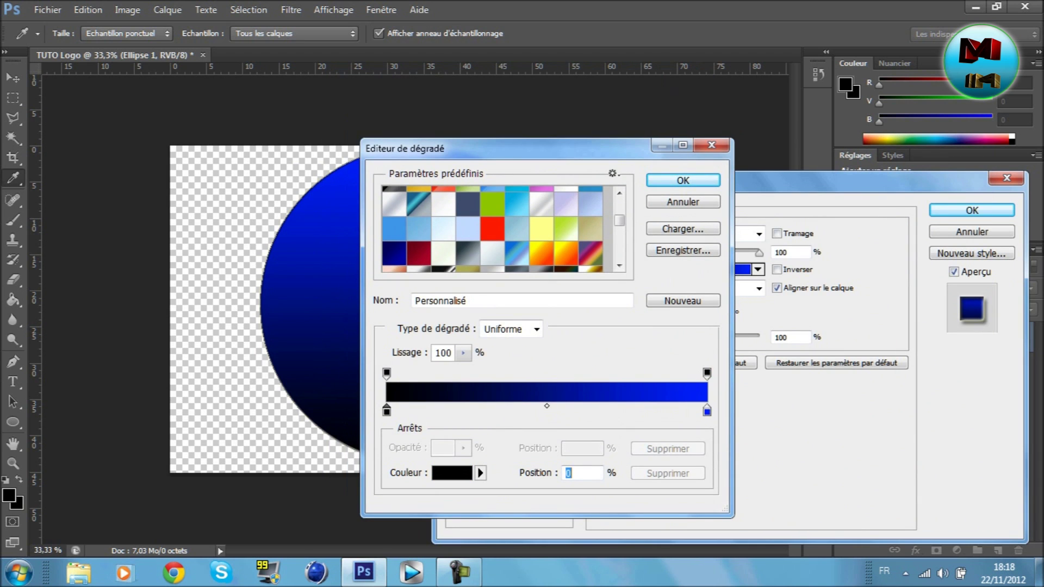
left_click(452, 473)
left_click_drag(494, 276, 493, 303)
left_click(474, 211)
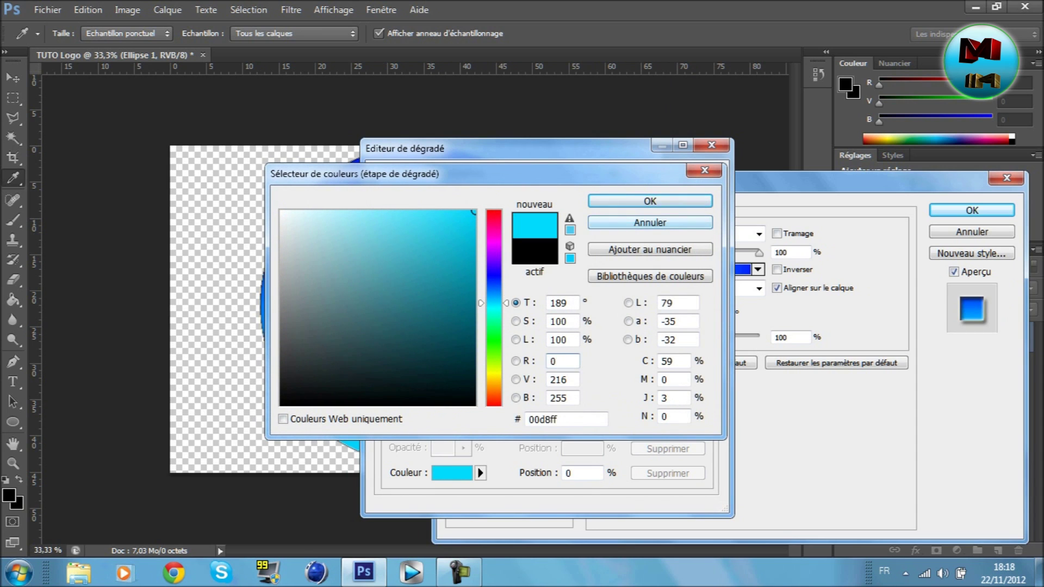
left_click(668, 202)
left_click_drag(598, 147, 657, 144)
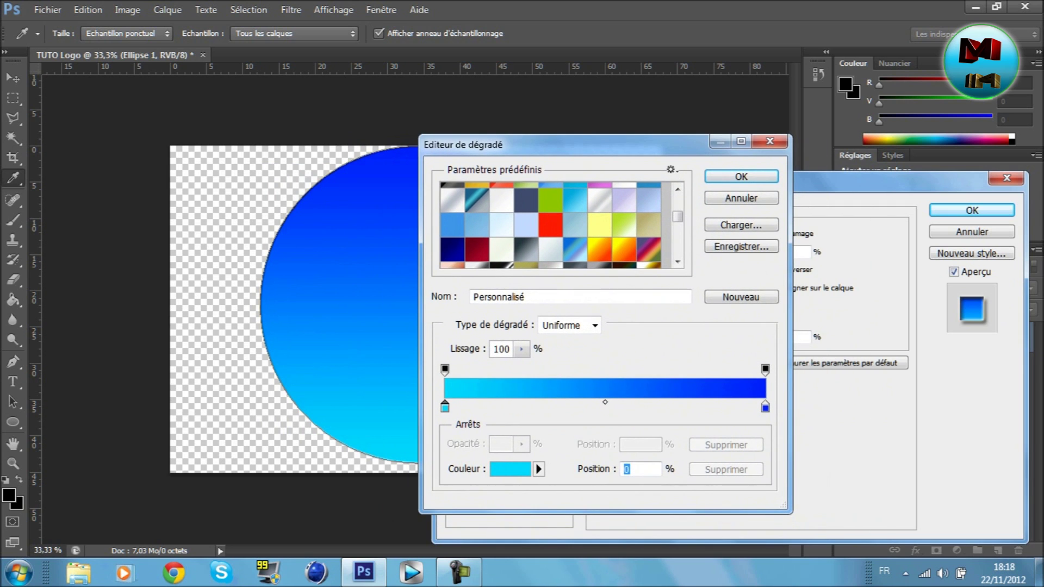
- Add a cyan colour stop at position 50% of the gradient and accept the edited gradient
left_click_drag(598, 406, 533, 435)
double_click(627, 469)
type("58")
left_click_drag(630, 407, 604, 407)
mouse_move(577, 145)
left_mouse_down()
mouse_move(644, 151)
mouse_move(562, 141)
left_mouse_up()
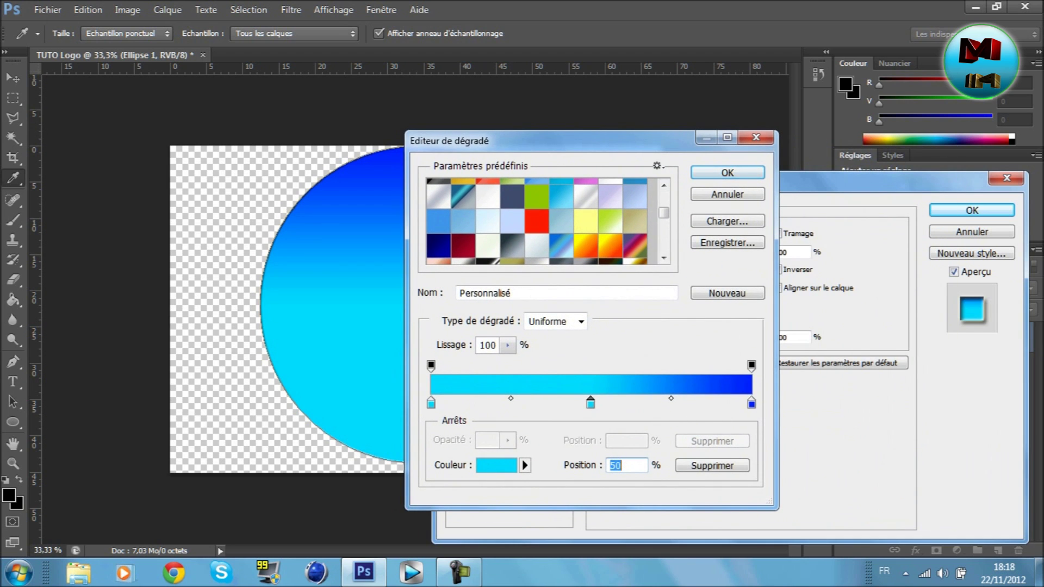
left_click(727, 173)
- Set the gradient overlay's angle to 61° and its scale to 111%
mouse_move(685, 305)
left_mouse_down()
mouse_move(682, 323)
mouse_move(676, 310)
mouse_move(689, 305)
left_mouse_up()
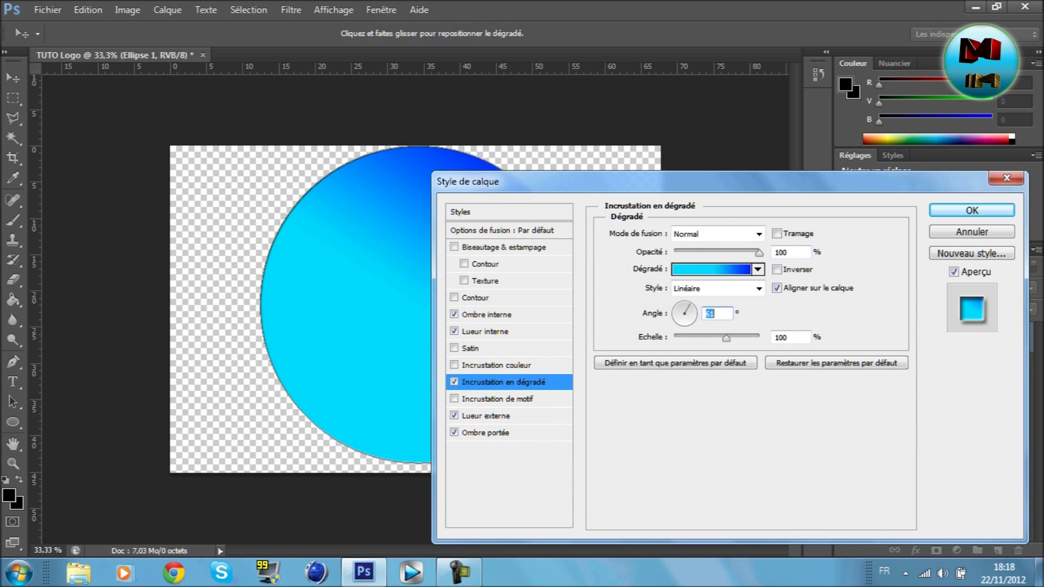
left_click_drag(652, 181, 908, 217)
left_click_drag(707, 133, 637, 157)
left_click_drag(658, 314, 692, 314)
left_click_drag(637, 156, 863, 132)
type("10")
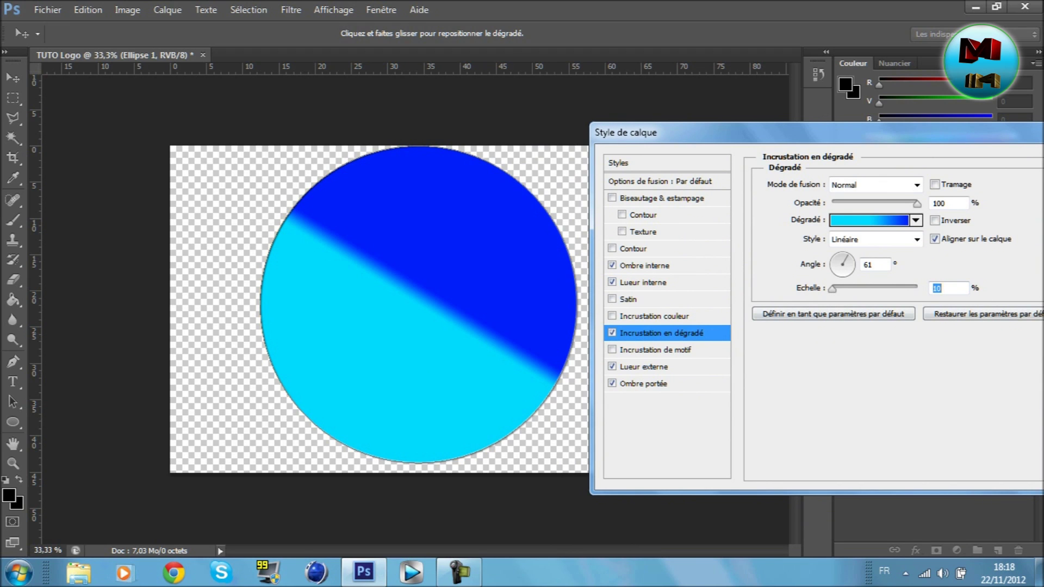
left_click_drag(833, 288, 891, 289)
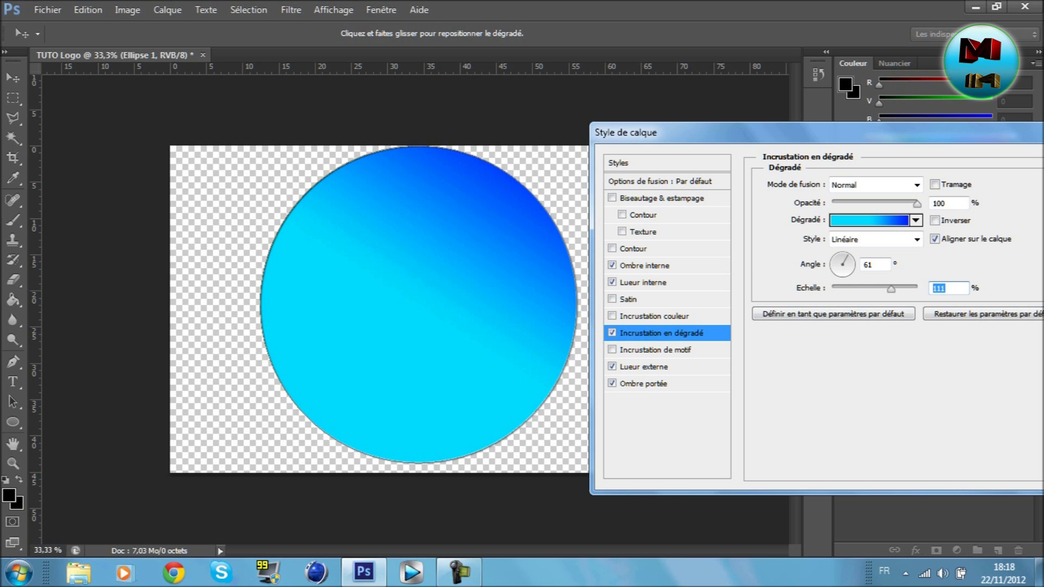
left_click_drag(707, 133, 351, 102)
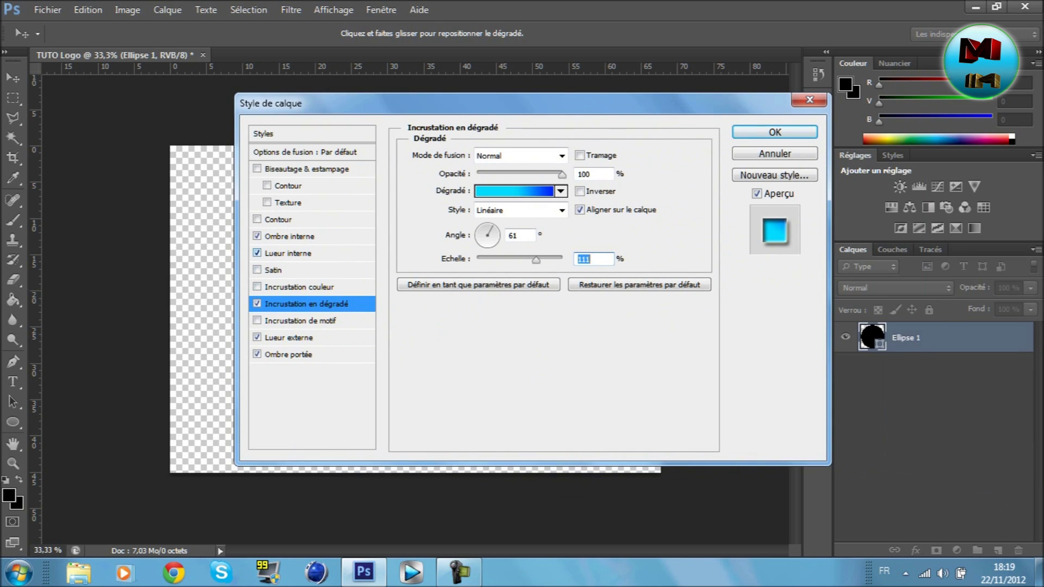
left_click(267, 186)
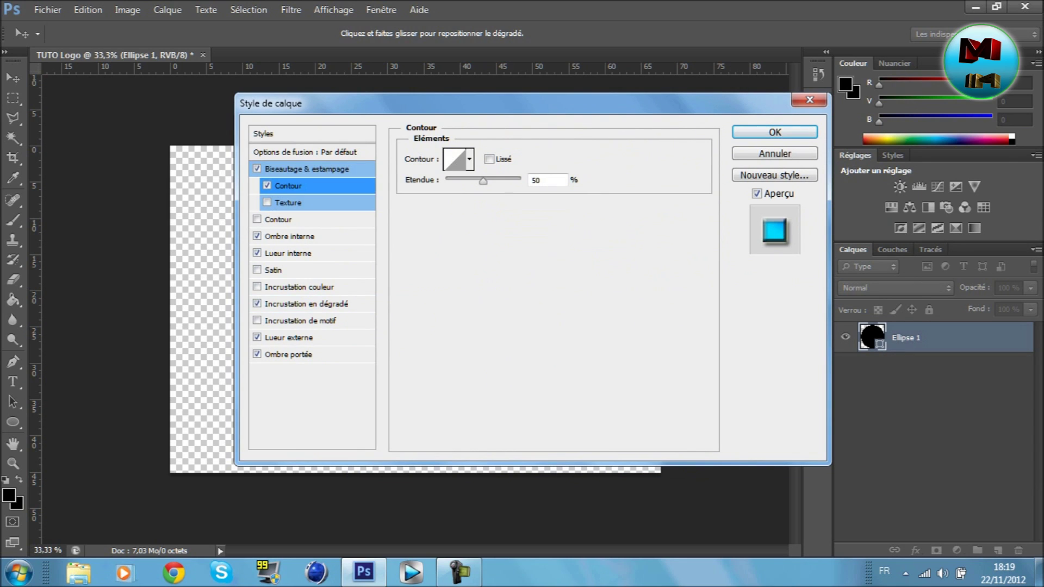
left_click(267, 186)
left_click(257, 169)
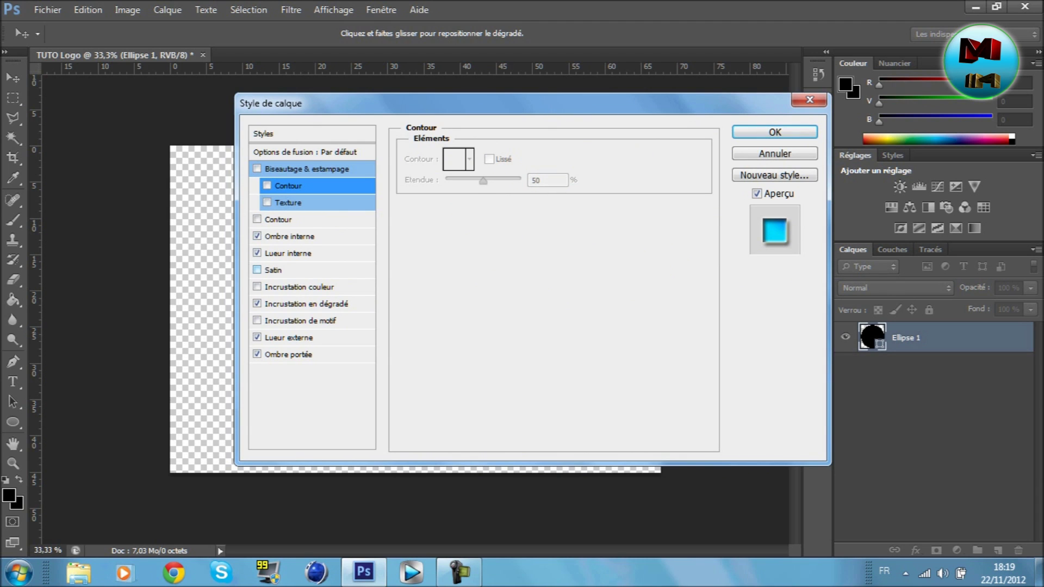
- Set the inner glow colour of the circle to pure red ff0000
left_click(255, 249)
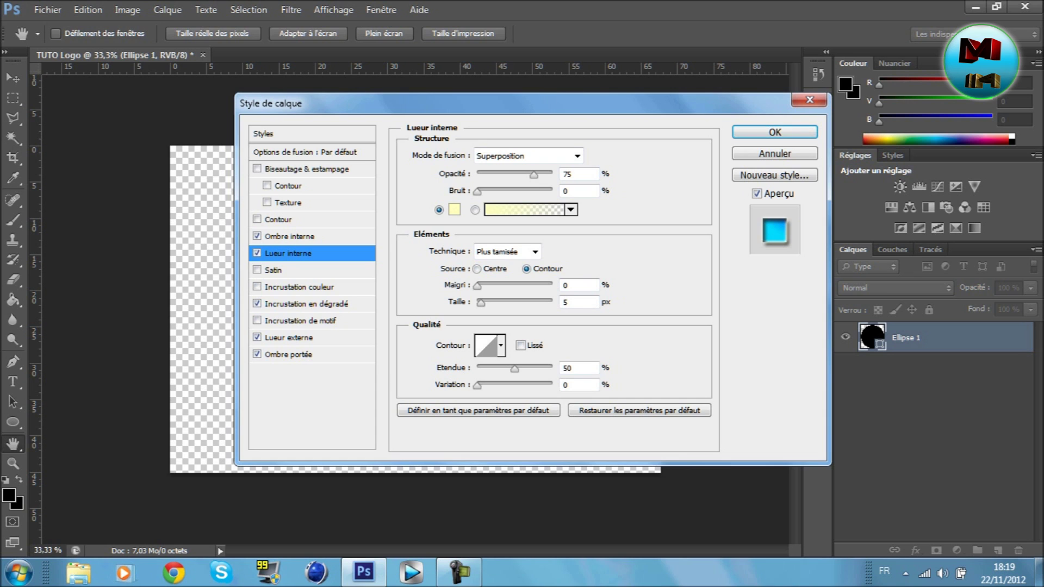
left_click_drag(380, 103, 838, 150)
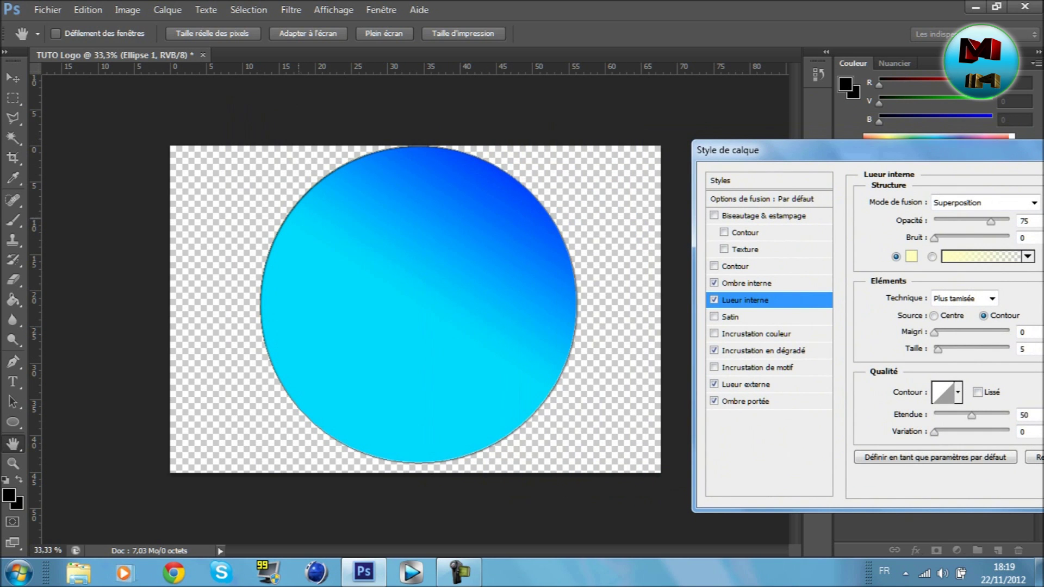
left_click_drag(837, 150, 445, 130)
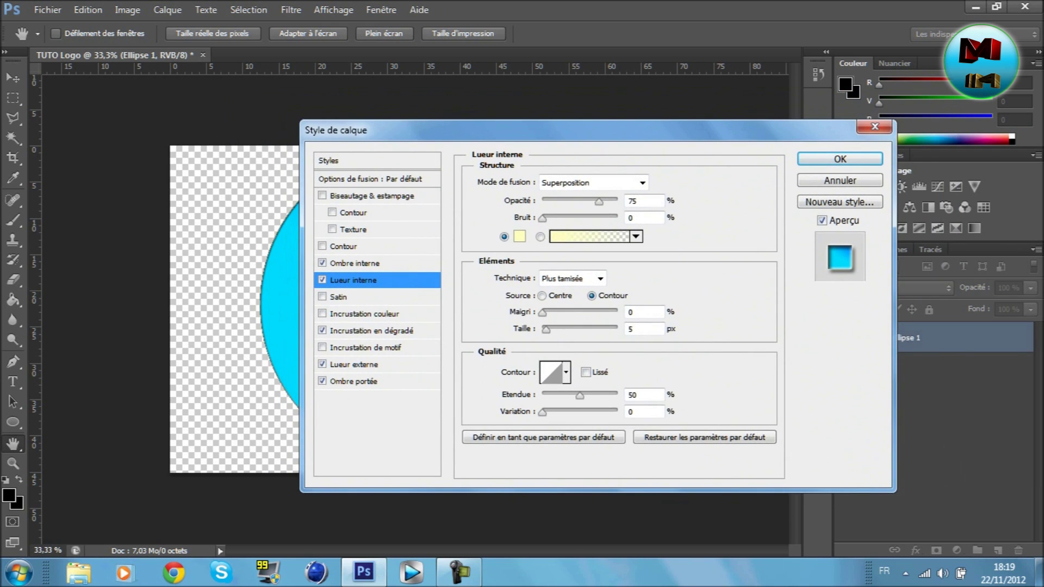
left_click(520, 236)
key("Return")
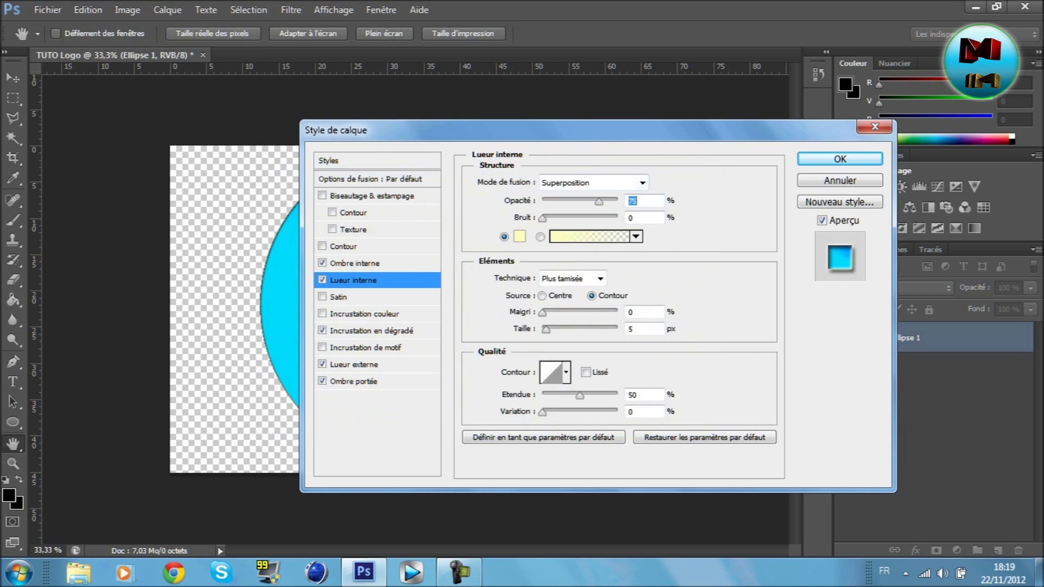
left_click(519, 236)
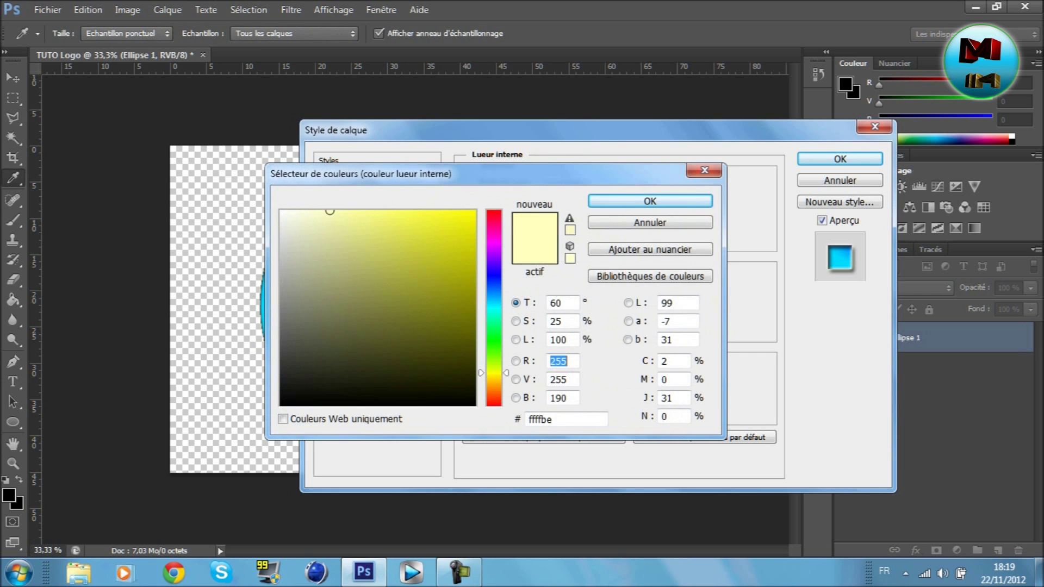
left_click_drag(330, 211, 474, 211)
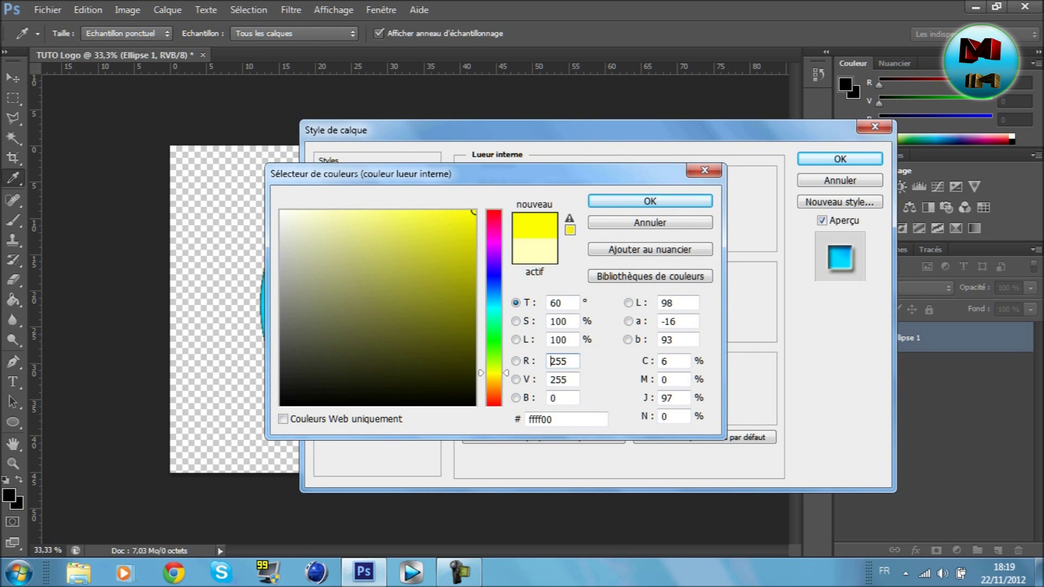
left_click_drag(494, 373, 494, 210)
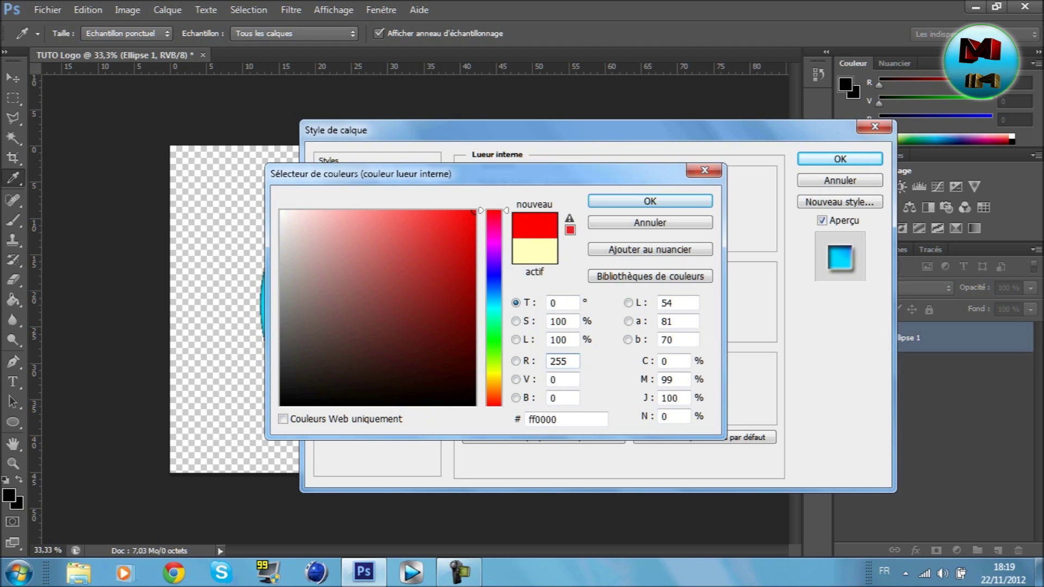
left_click(650, 201)
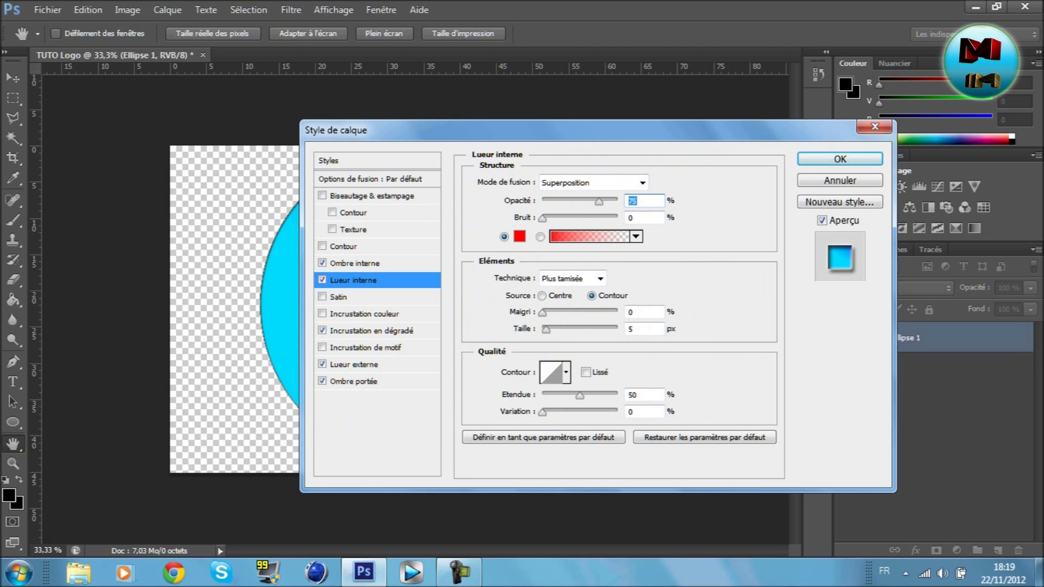
- Set the size of the circle's inner glow to 223 px
mouse_move(522, 130)
left_mouse_down()
mouse_move(849, 203)
mouse_move(695, 146)
mouse_move(549, 116)
mouse_move(526, 127)
left_mouse_up()
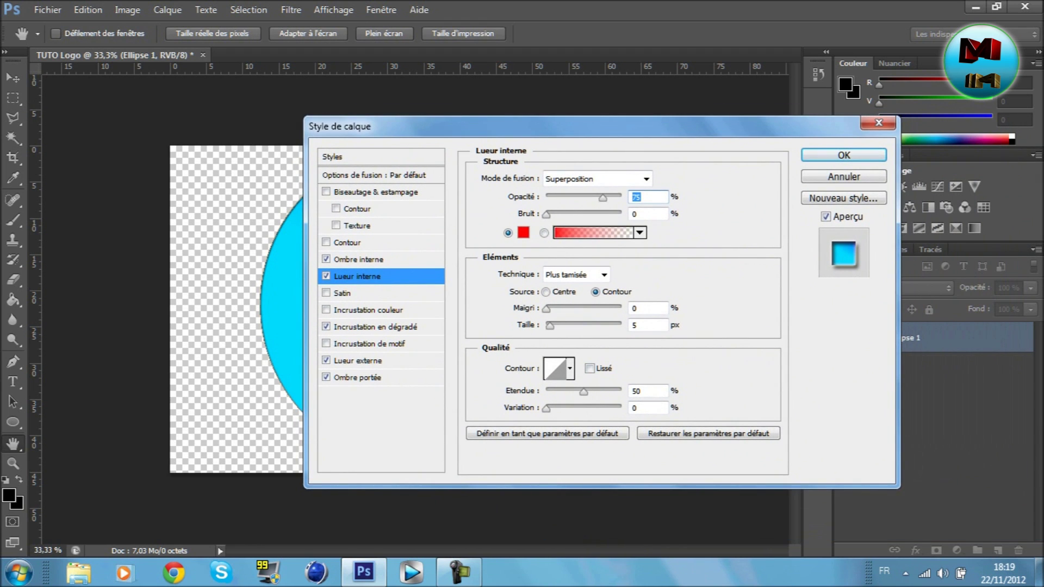
left_click_drag(550, 325, 614, 325)
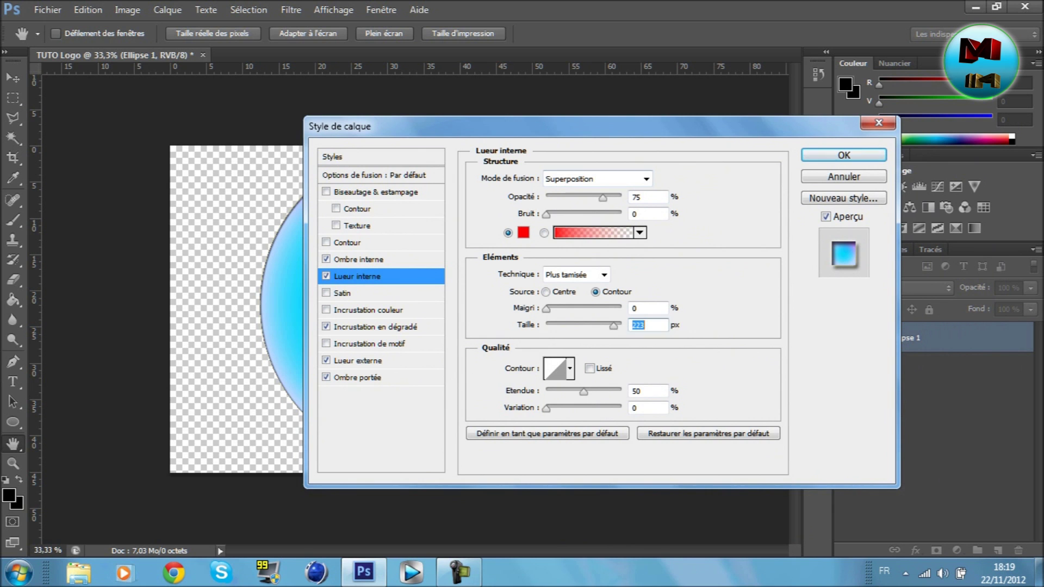
left_click_drag(381, 126, 509, 160)
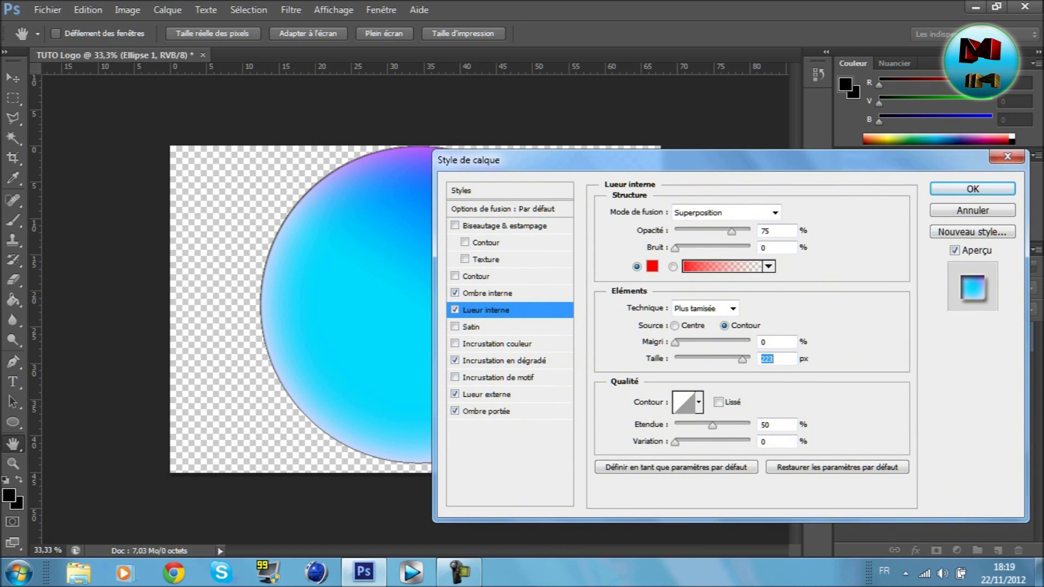
- Set the blend mode of the circle's inner glow to Normal
left_click(775, 212)
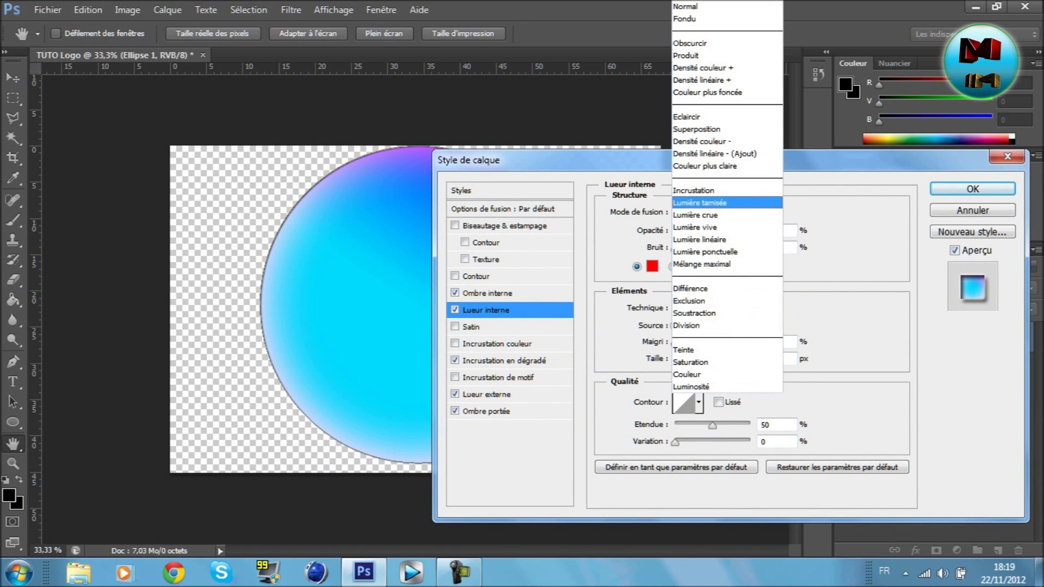
key("Up")
key("Return")
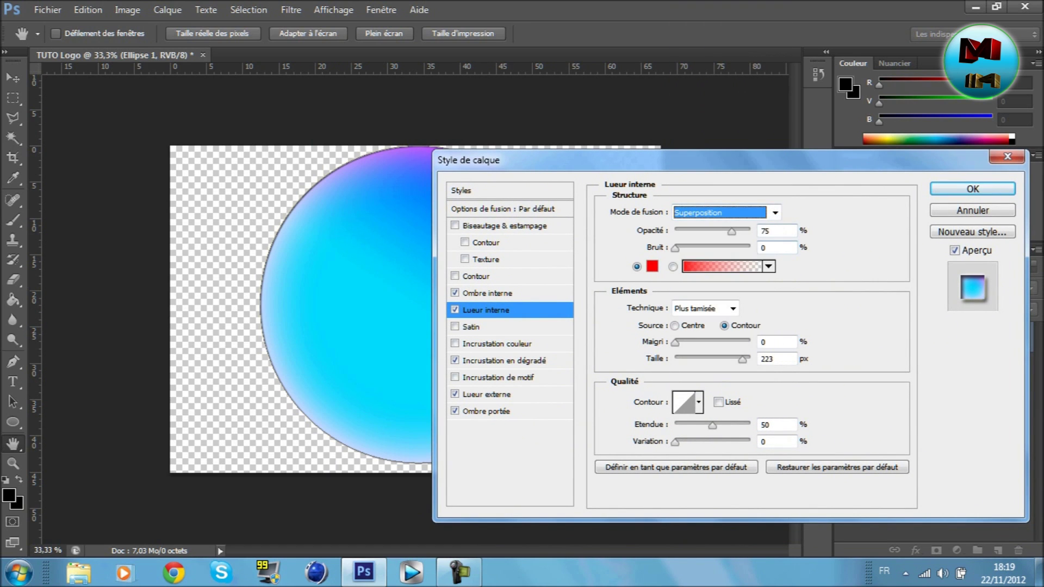
left_click(775, 212)
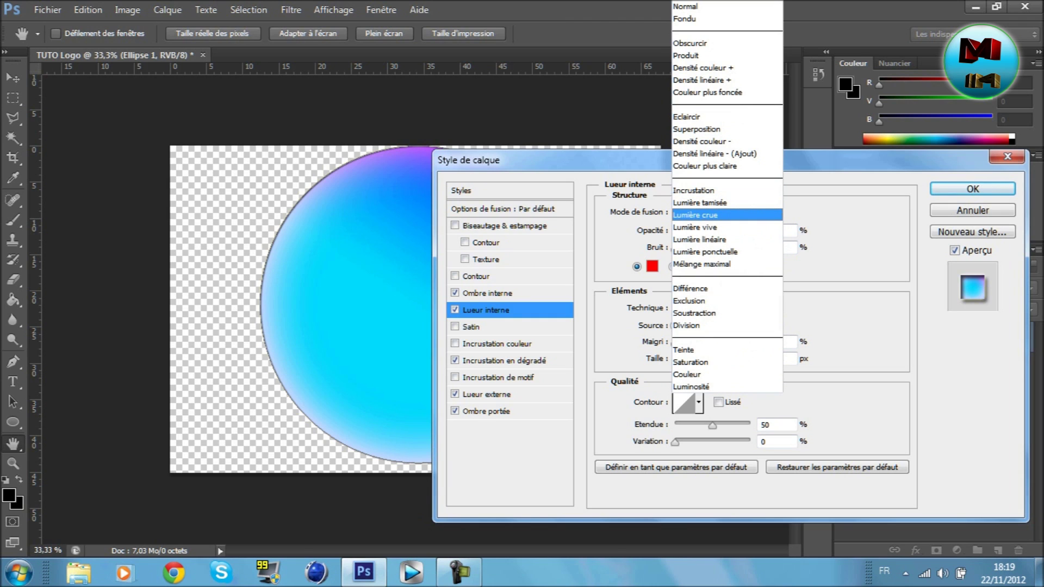
key("Up")
key("Up")
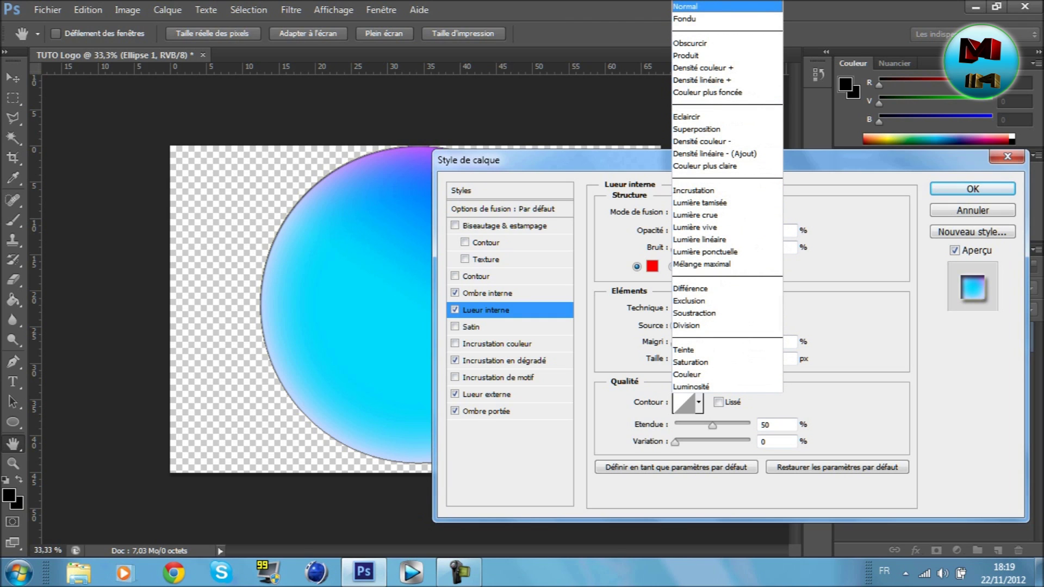
key("Return")
- Set the inner glow's size to 65 px, leaving the circle in view beside the layer style dialog
left_click_drag(652, 160, 614, 154)
left_click_drag(505, 154, 344, 124)
left_click_drag(542, 324, 498, 324)
left_click_drag(380, 124, 680, 145)
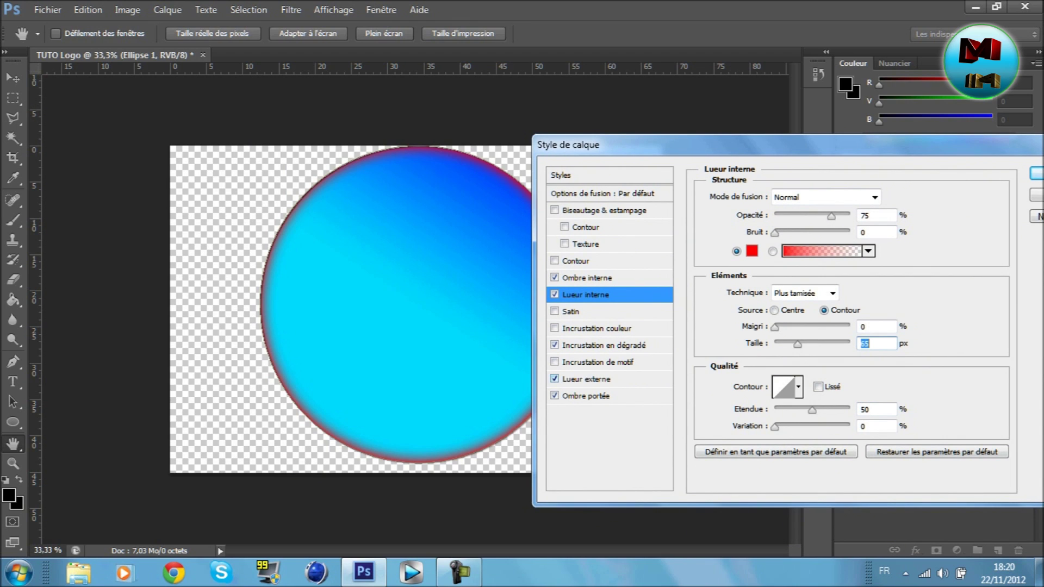
- Change the colour of the circle's outer glow to a bright pink
left_click(586, 379)
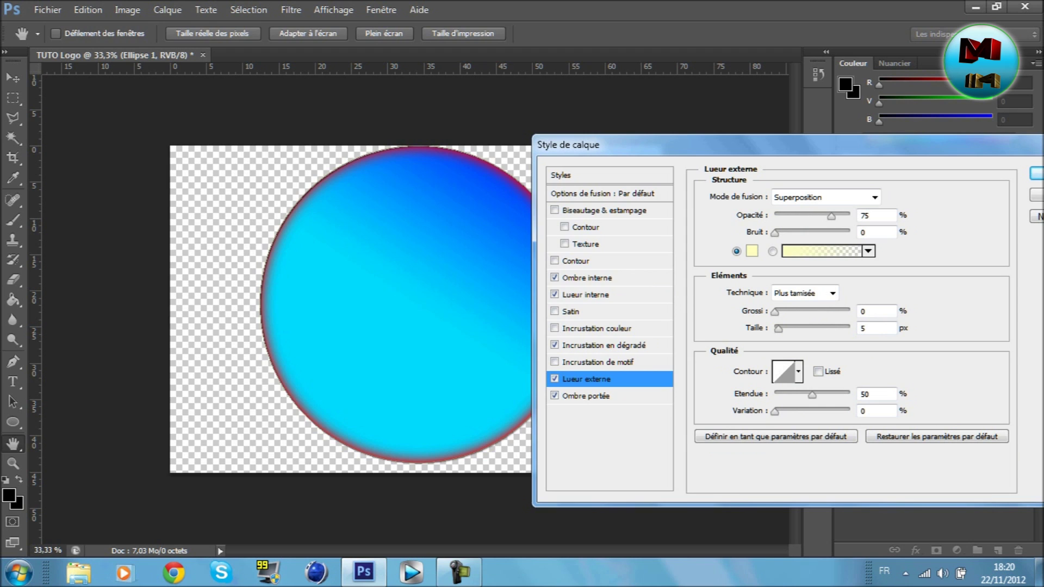
left_click(752, 251)
left_click_drag(493, 234, 493, 223)
mouse_move(449, 247)
left_mouse_down()
mouse_move(476, 234)
mouse_move(476, 211)
left_mouse_up()
left_click(650, 201)
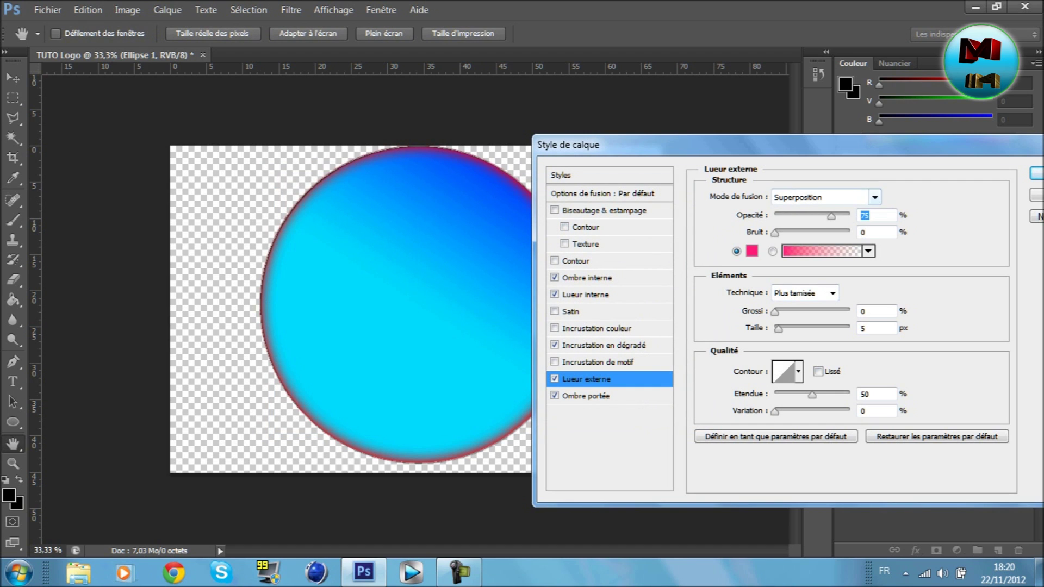
- Set the outer glow to Normal blend mode with a size of 65 px and apply the layer style
left_click(874, 197)
left_click(805, 6)
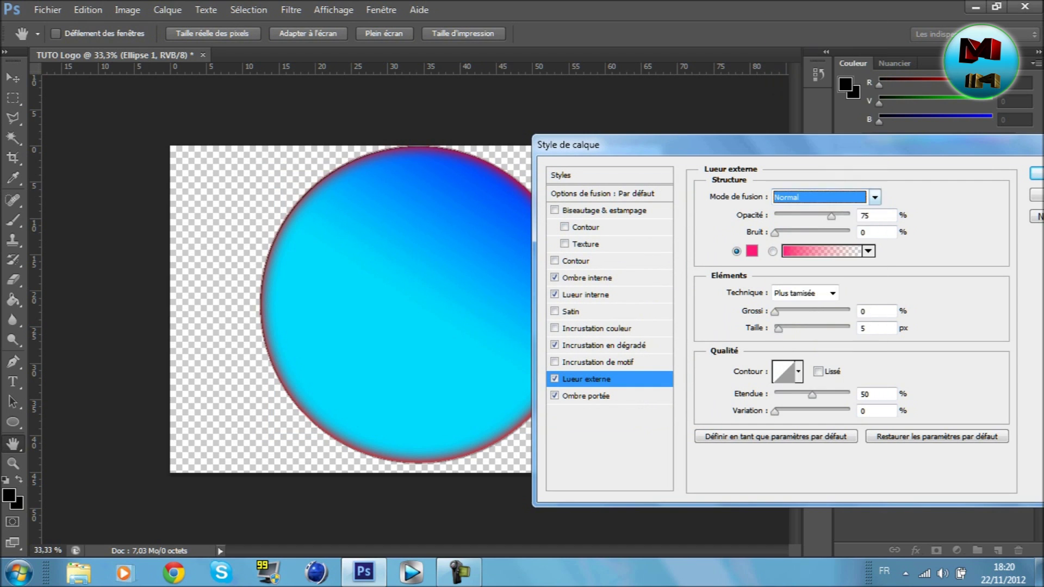
left_click_drag(779, 329, 818, 329)
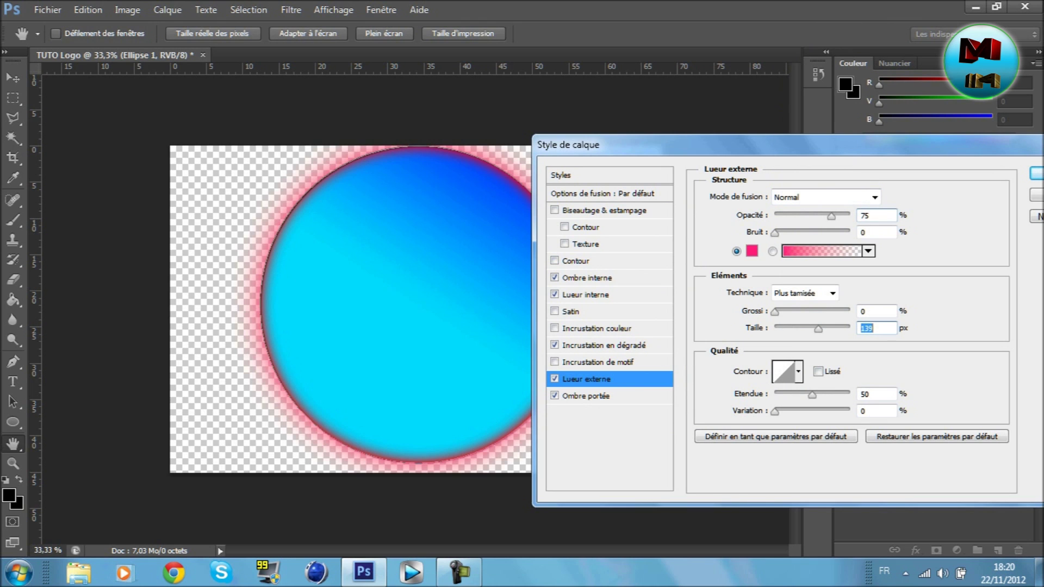
mouse_move(707, 145)
left_mouse_down()
mouse_move(862, 219)
mouse_move(721, 149)
left_mouse_up()
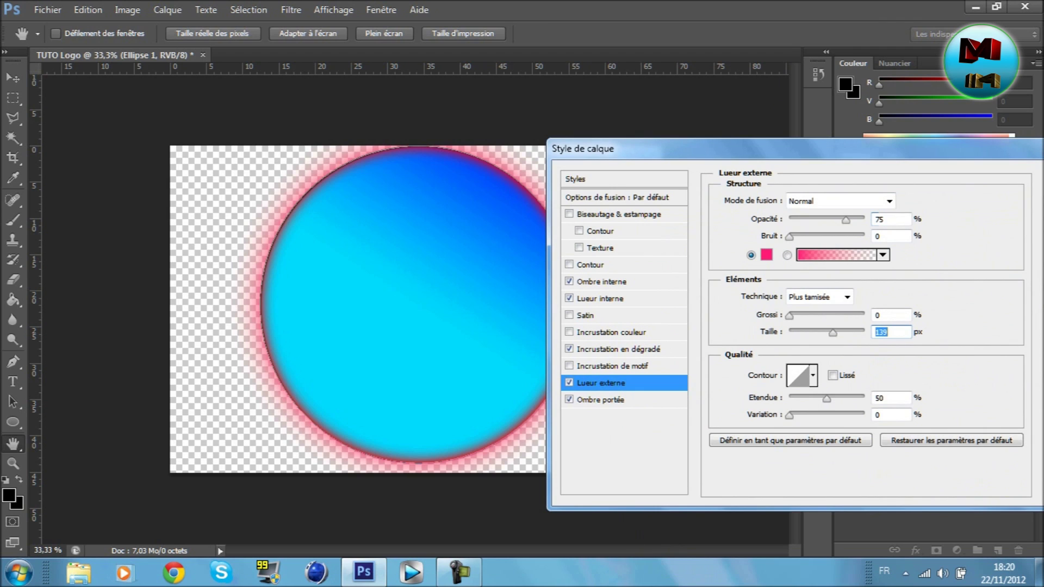
left_click_drag(832, 331, 812, 331)
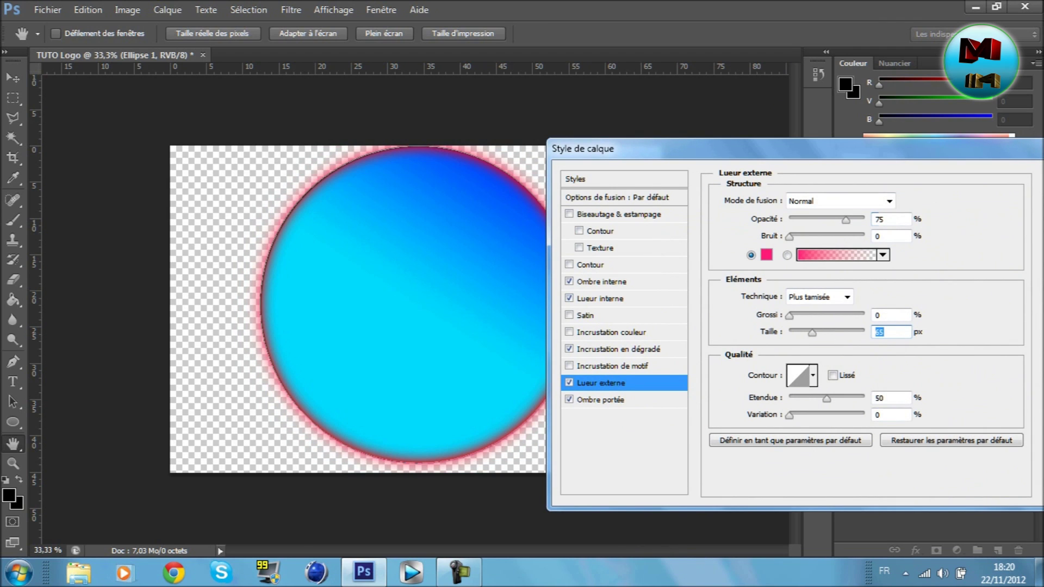
left_click_drag(613, 148, 234, 134)
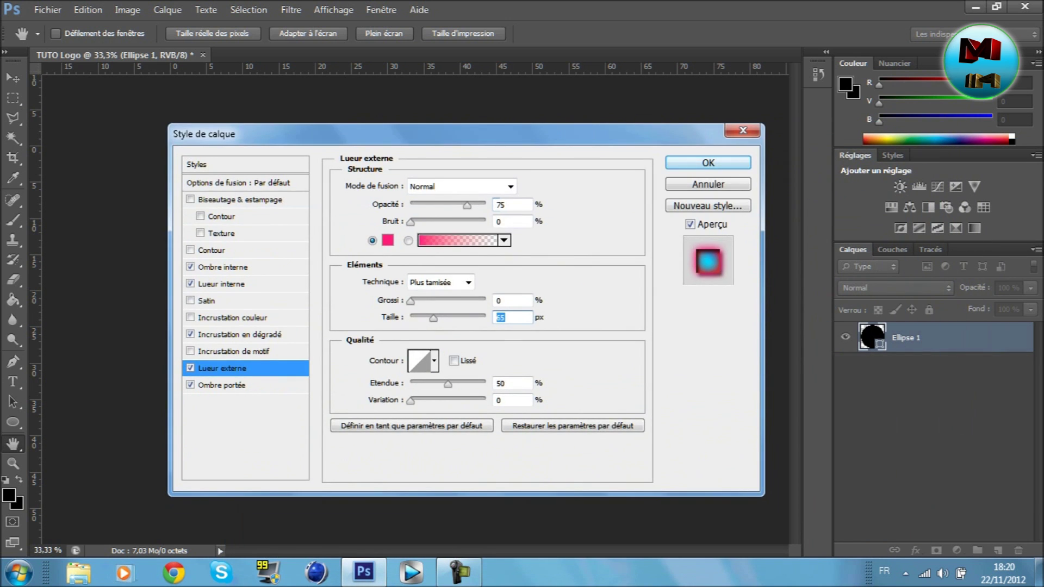
key("Return")
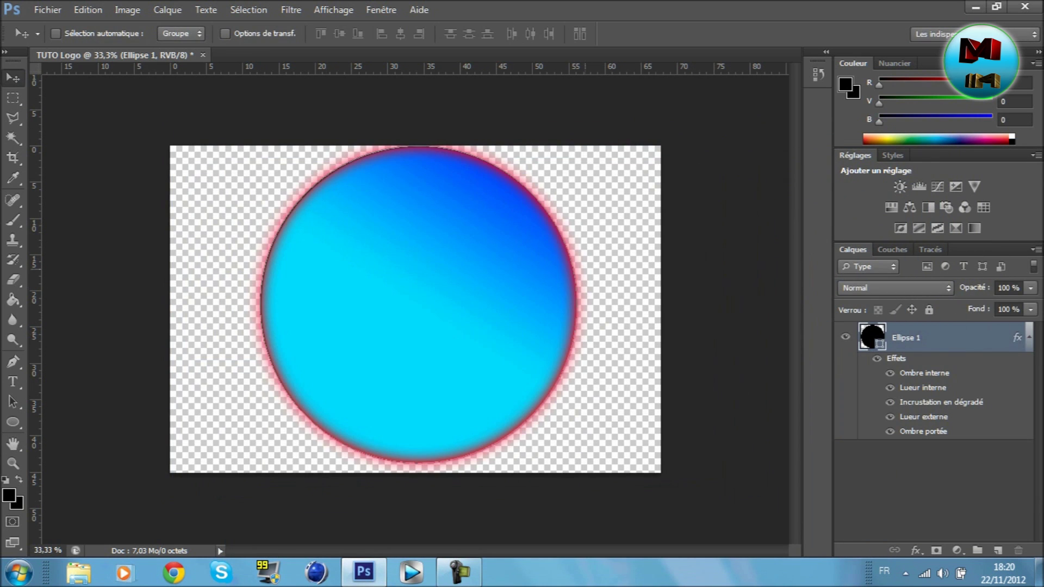
- Collapse the Ellipse 1 effects list and place the G render from the desktop into the logo document
left_click(1029, 337)
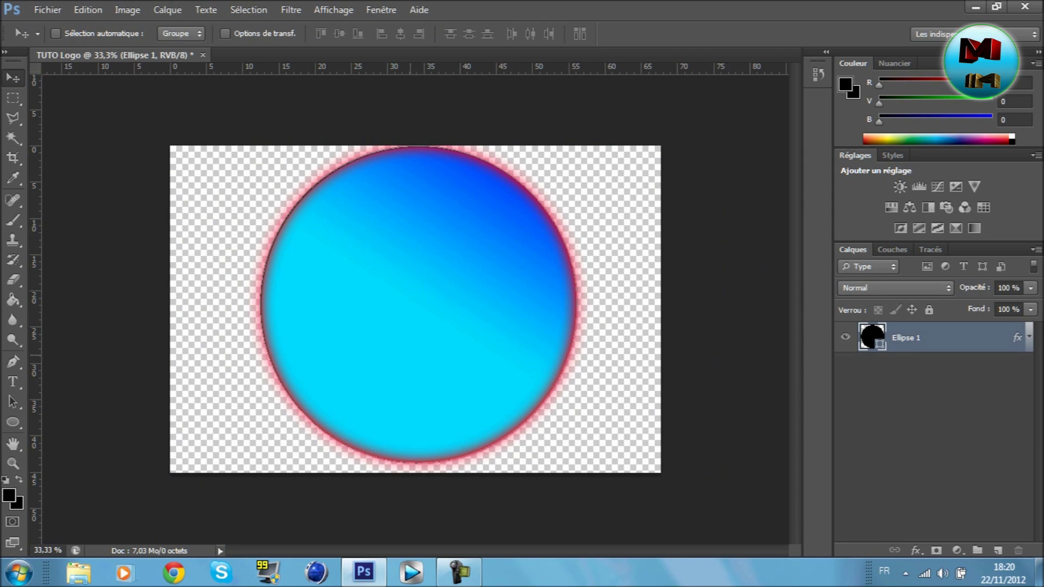
left_click(976, 6)
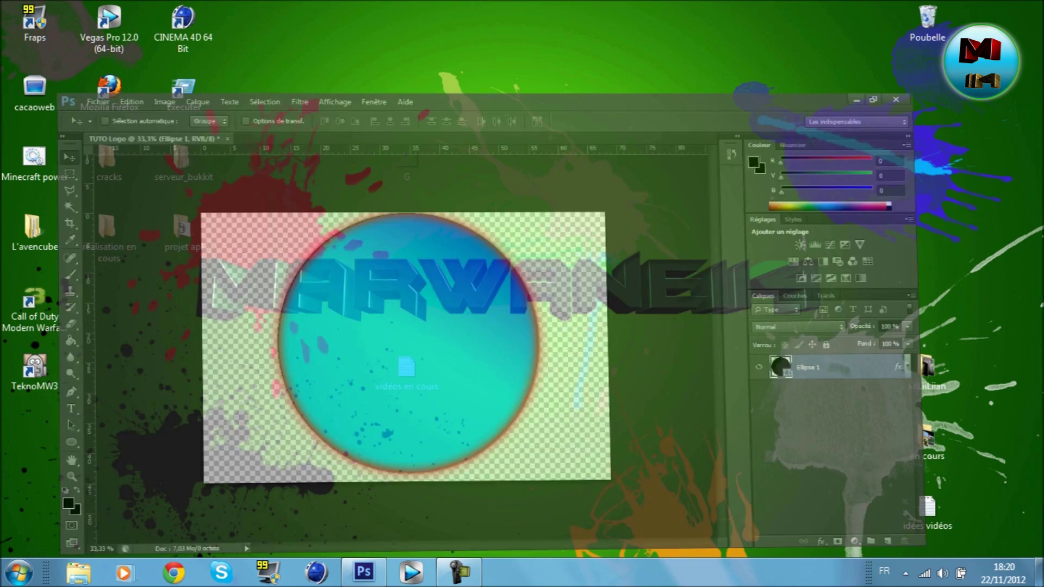
left_click_drag(407, 159, 376, 424)
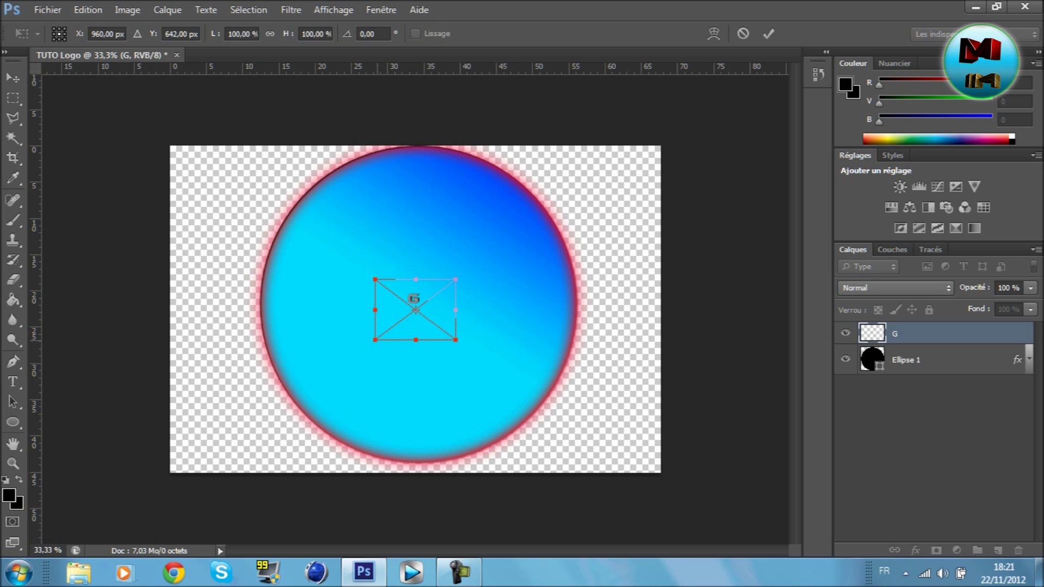
- Enlarge the placed G proportionally to about 1340%, centre it on the blue circle and commit the transformation
left_click_drag(375, 340, 230, 449)
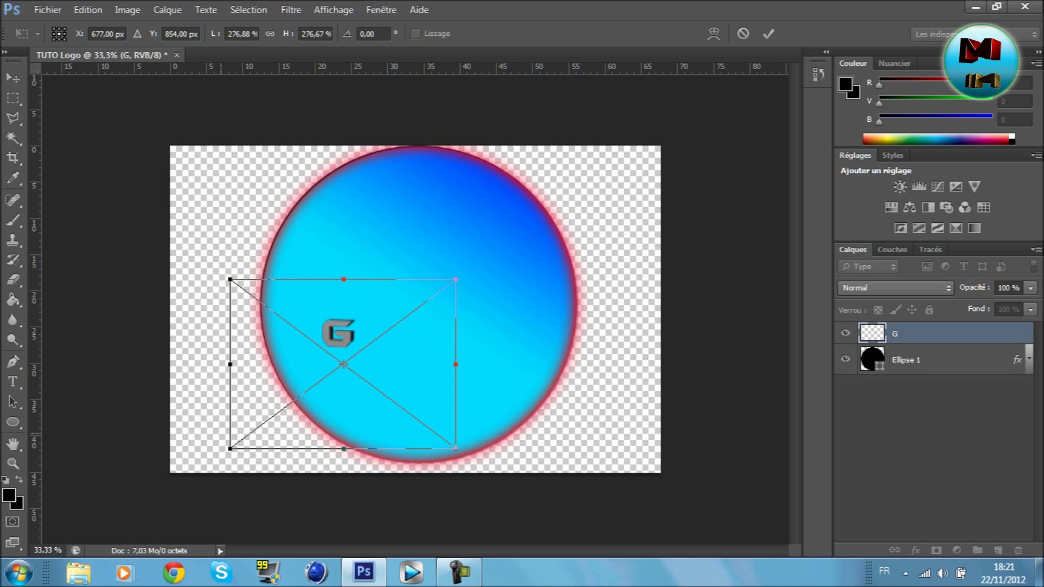
left_click_drag(340, 332, 432, 297)
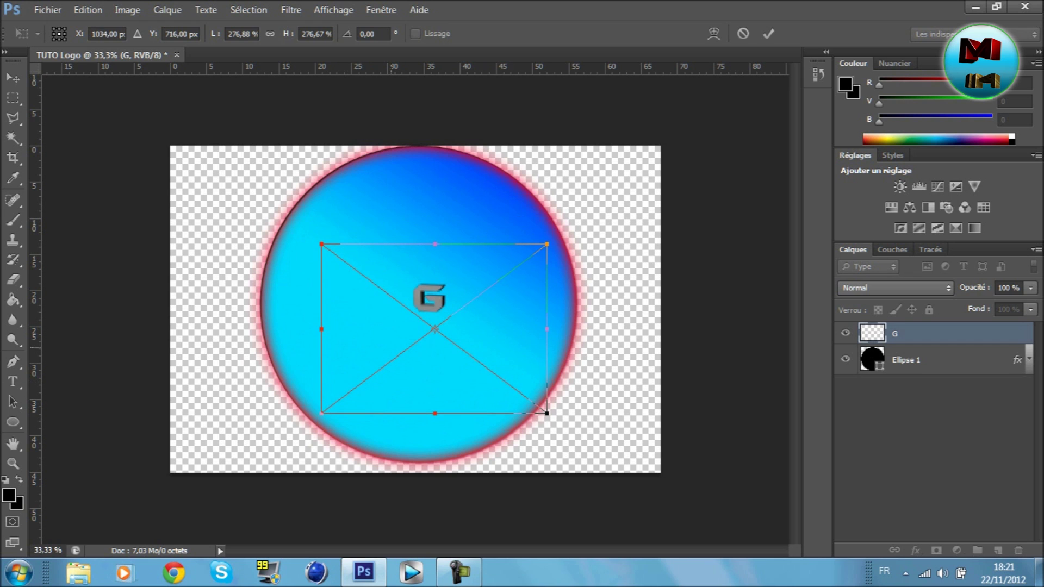
left_click_drag(547, 244, 891, 33)
left_click_drag(505, 240, 331, 396)
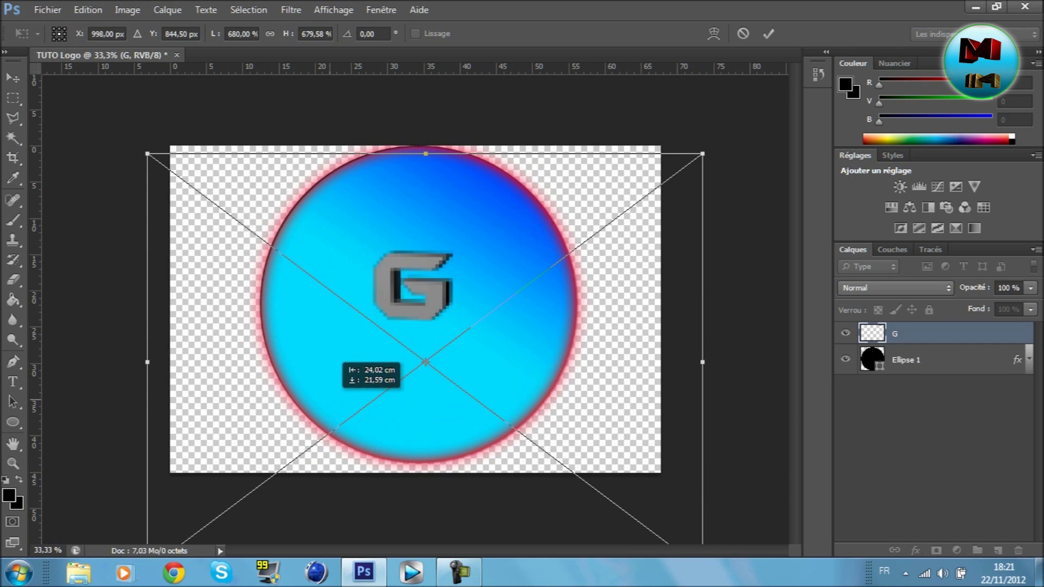
left_click_drag(703, 154, 869, 29)
left_click_drag(484, 229, 411, 331)
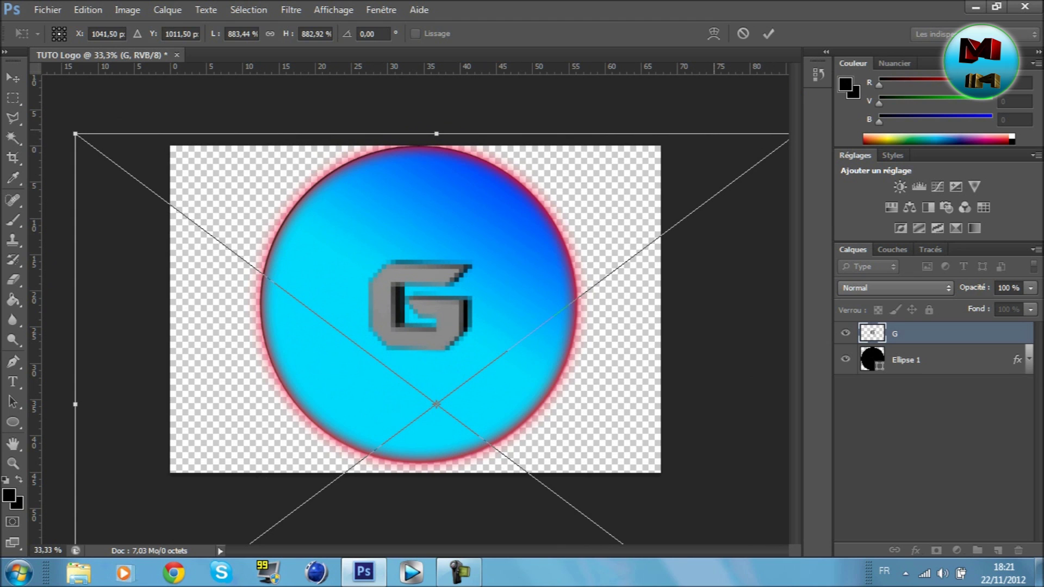
left_click_drag(75, 133, 1, 10)
left_click_drag(263, 180, 300, 224)
left_click_drag(304, 181, 409, 205)
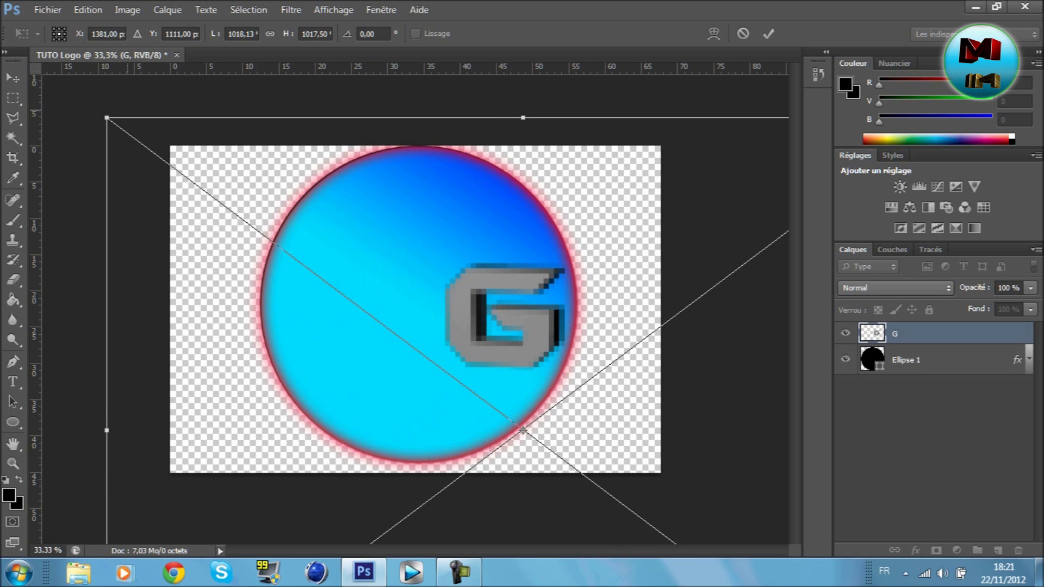
left_click_drag(107, 118, 1, 20)
left_click_drag(435, 256, 578, 378)
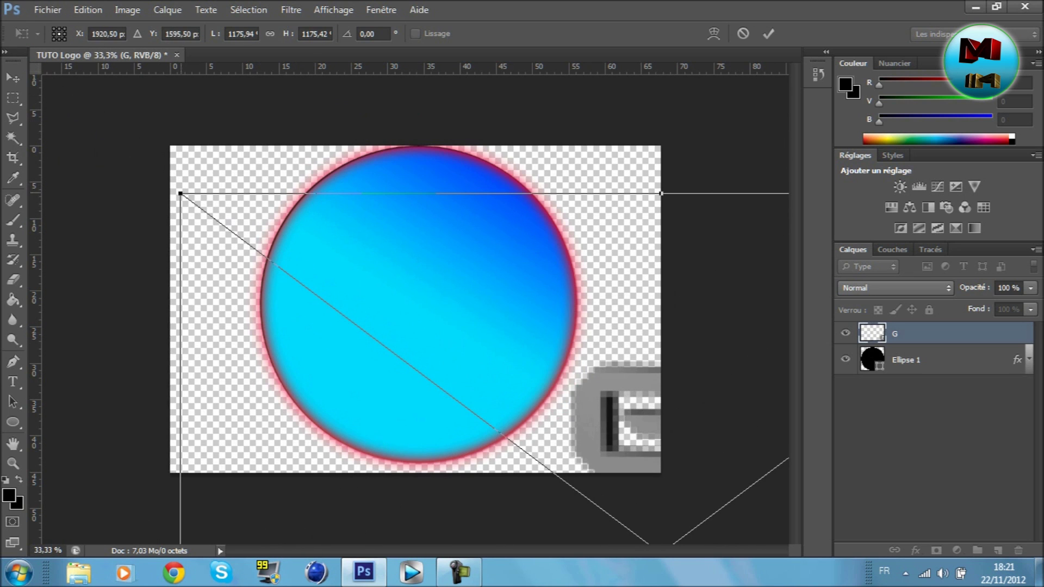
left_click_drag(180, 193, 45, 93)
left_click_drag(403, 312, 264, 254)
left_click_drag(276, 219, 268, 224)
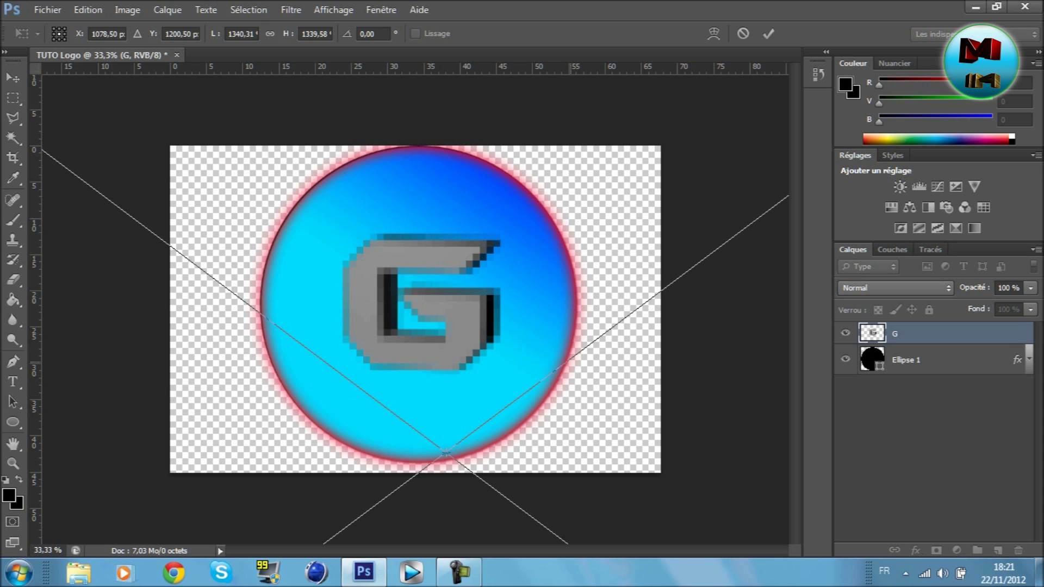
key("Return")
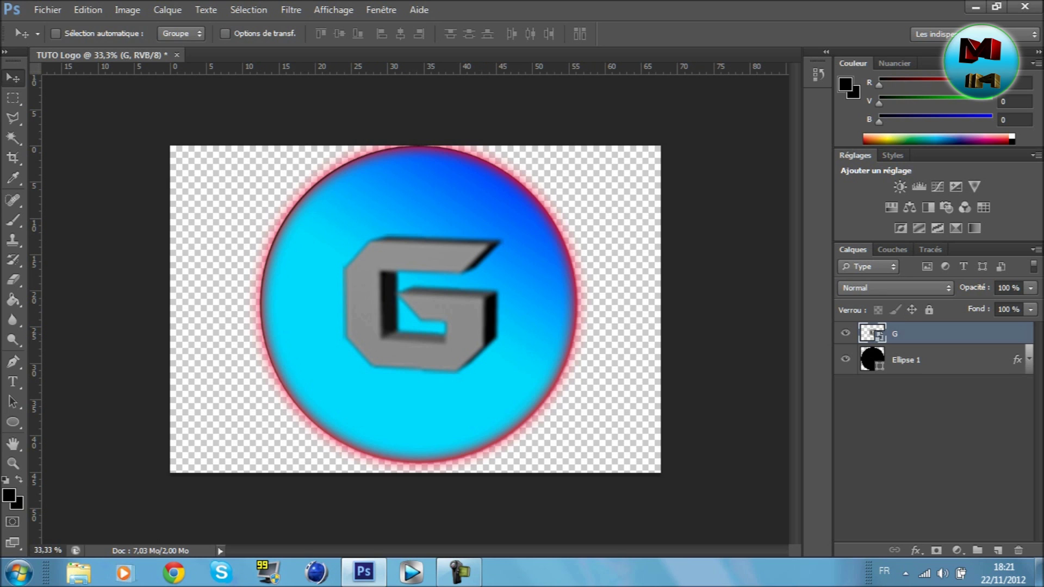
- Add a drop shadow and an inner shadow with default settings to the G layer, without an outer glow
right_click(907, 333)
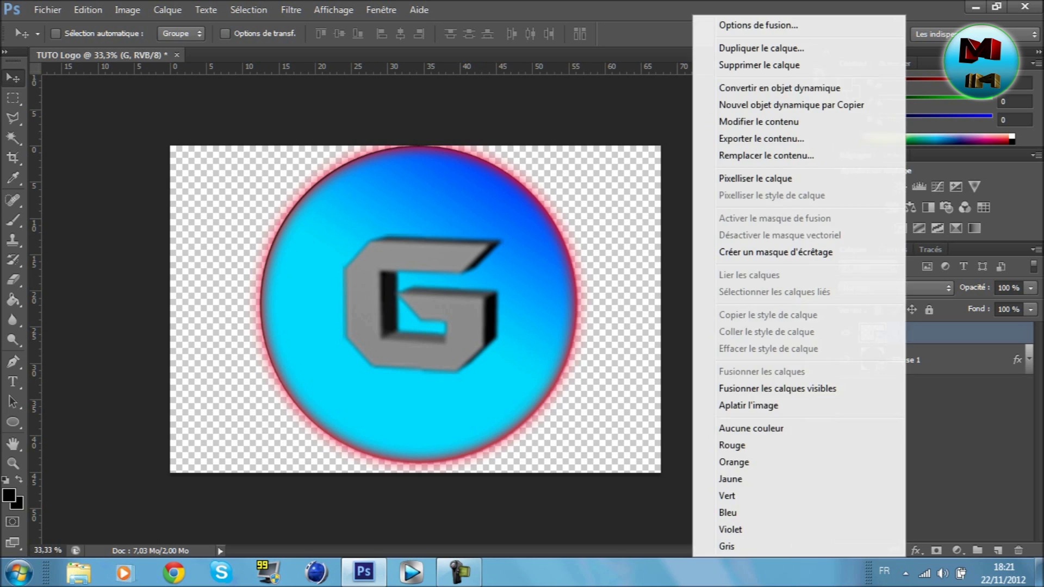
left_click(759, 25)
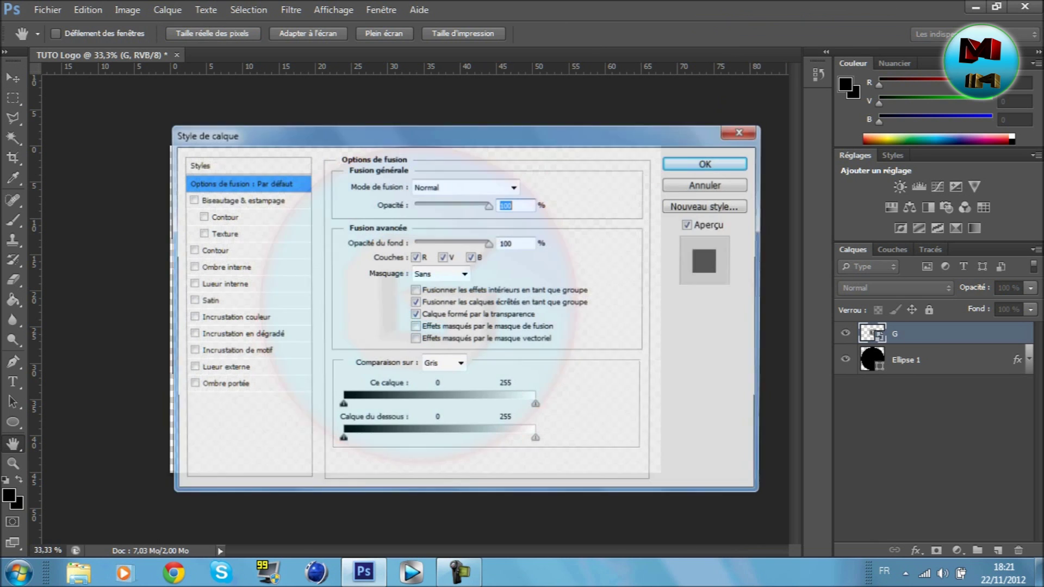
left_click(222, 386)
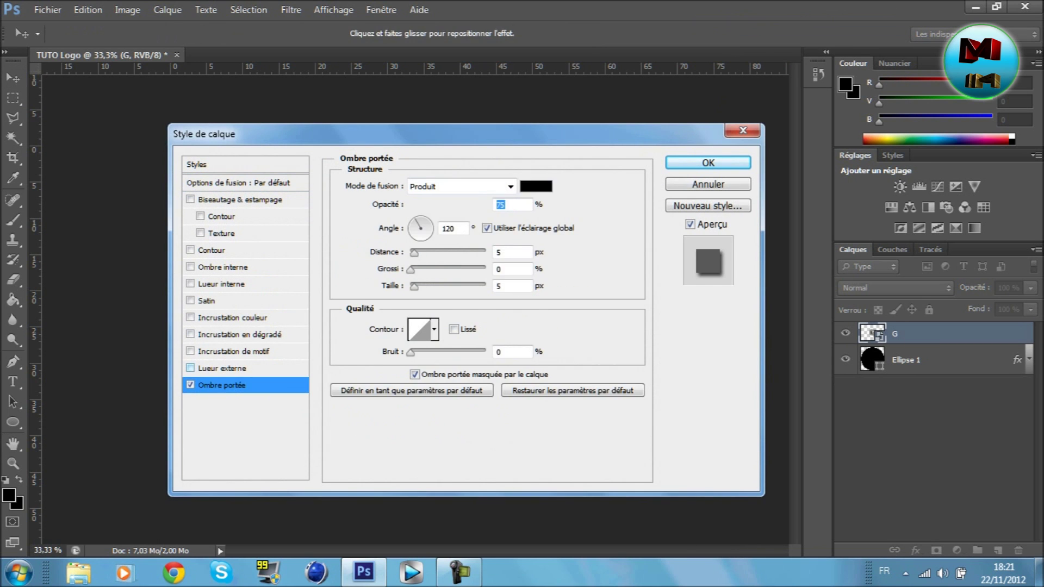
left_click(222, 368)
left_click(190, 368)
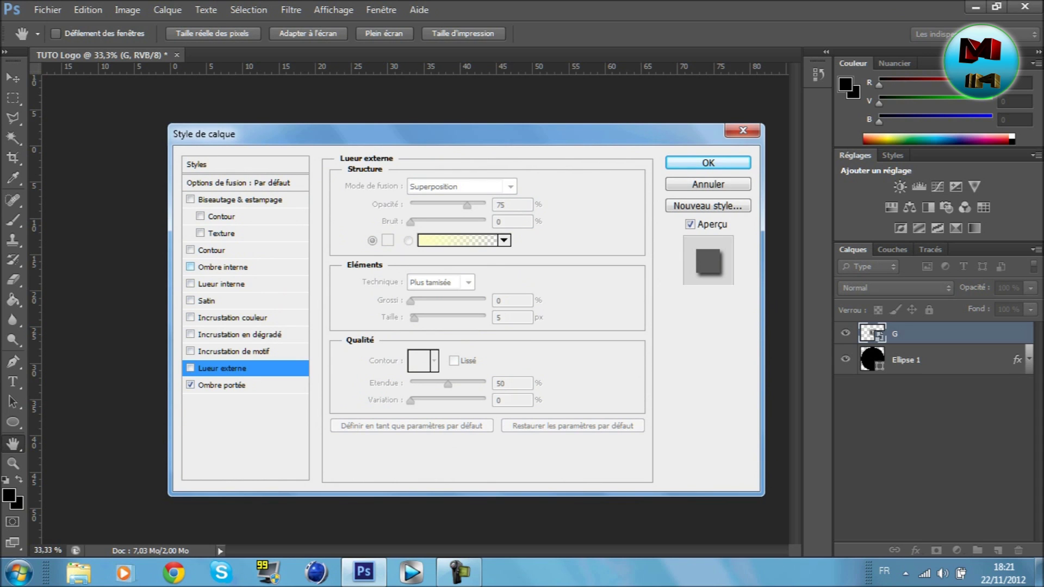
left_click(191, 267)
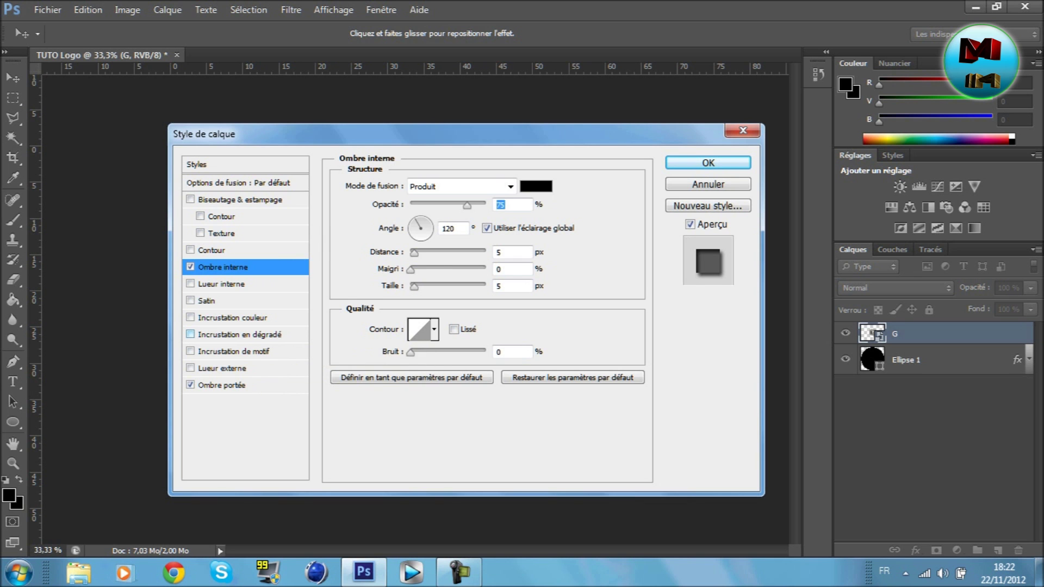
- Add a gradient overlay to the G layer and set its blend mode to Superposition
left_click(236, 339)
left_click_drag(380, 134, 535, 178)
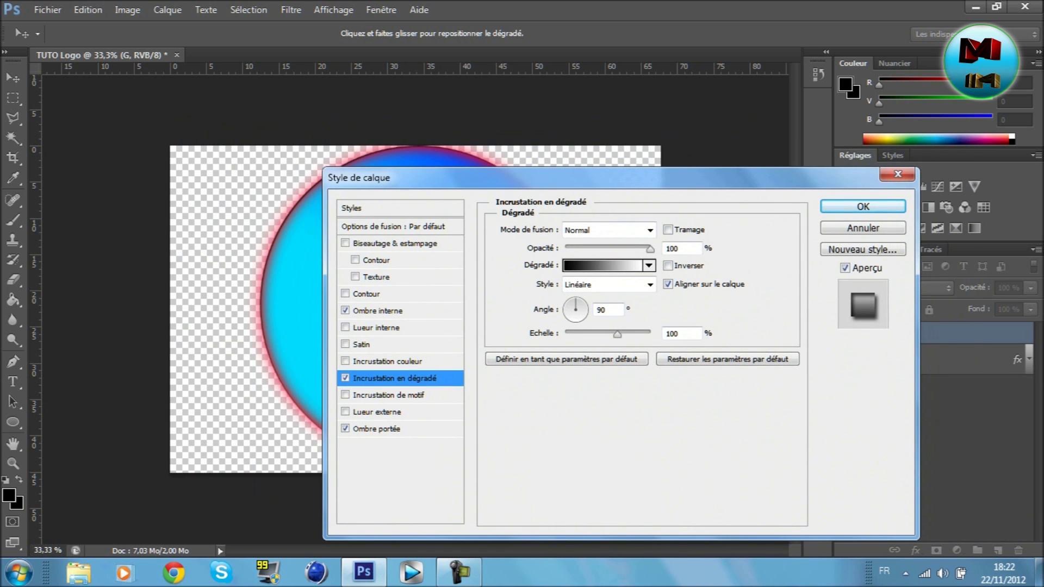
left_click(650, 230)
left_click(617, 123)
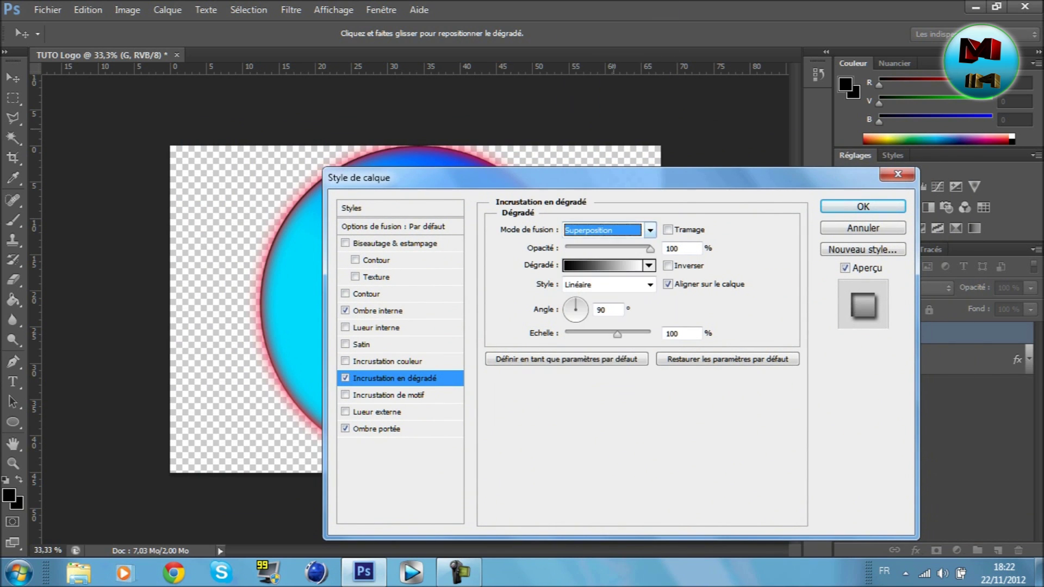
- Try the gold preset gradient with a pale yellow middle on the G layer's gradient overlay
mouse_move(435, 177)
left_mouse_down()
mouse_move(624, 170)
mouse_move(699, 191)
mouse_move(415, 161)
mouse_move(643, 319)
mouse_move(434, 178)
left_mouse_up()
left_click(602, 265)
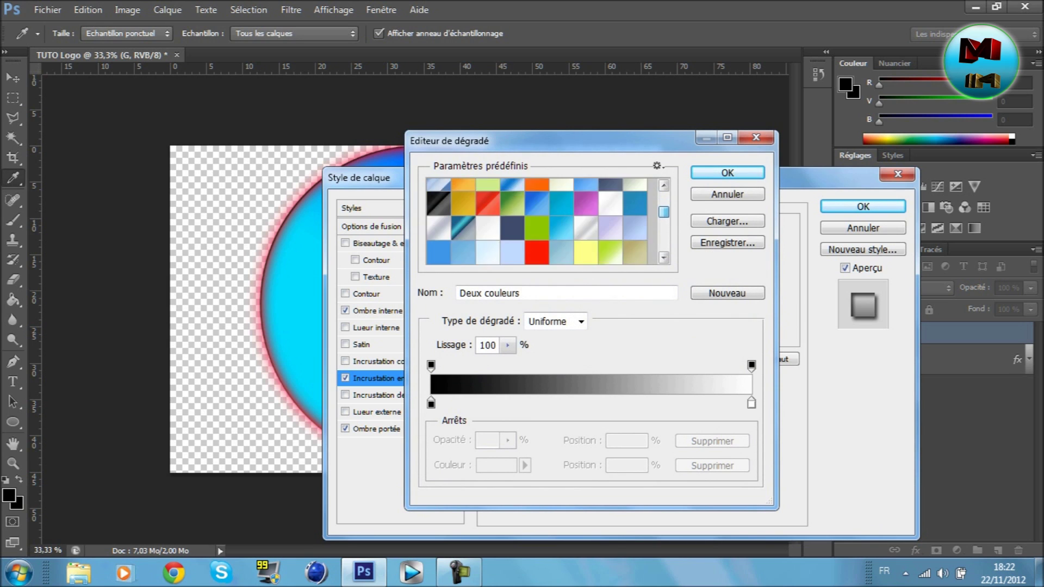
scroll(536, 222, "down", 3)
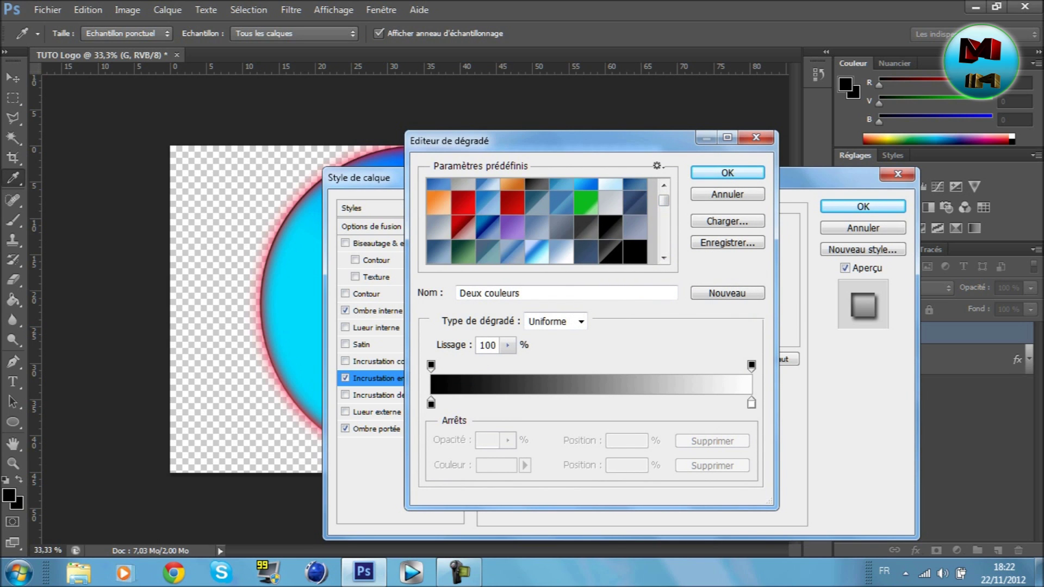
scroll(537, 221, "down", 6)
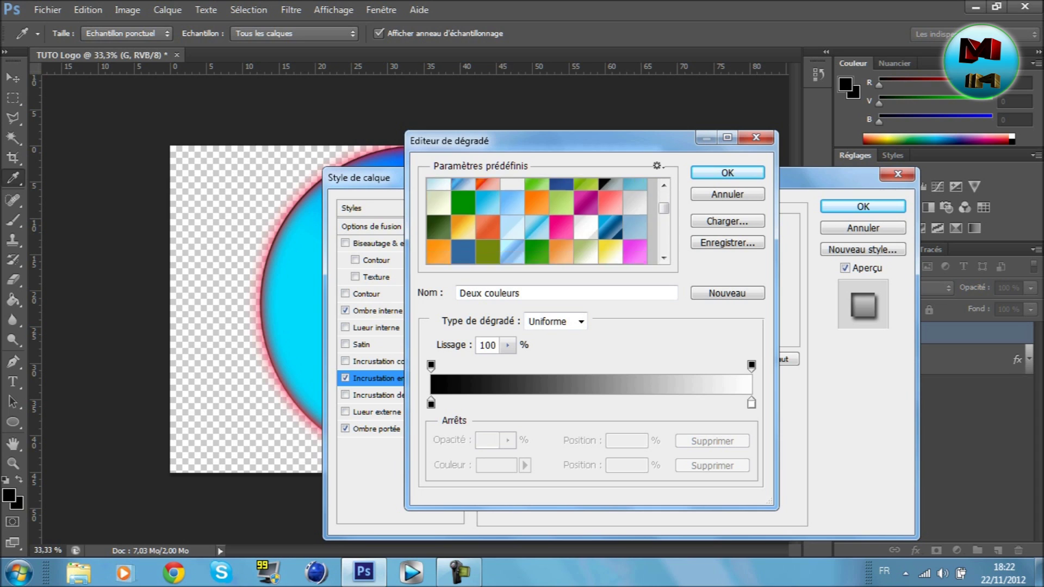
scroll(537, 222, "down", 6)
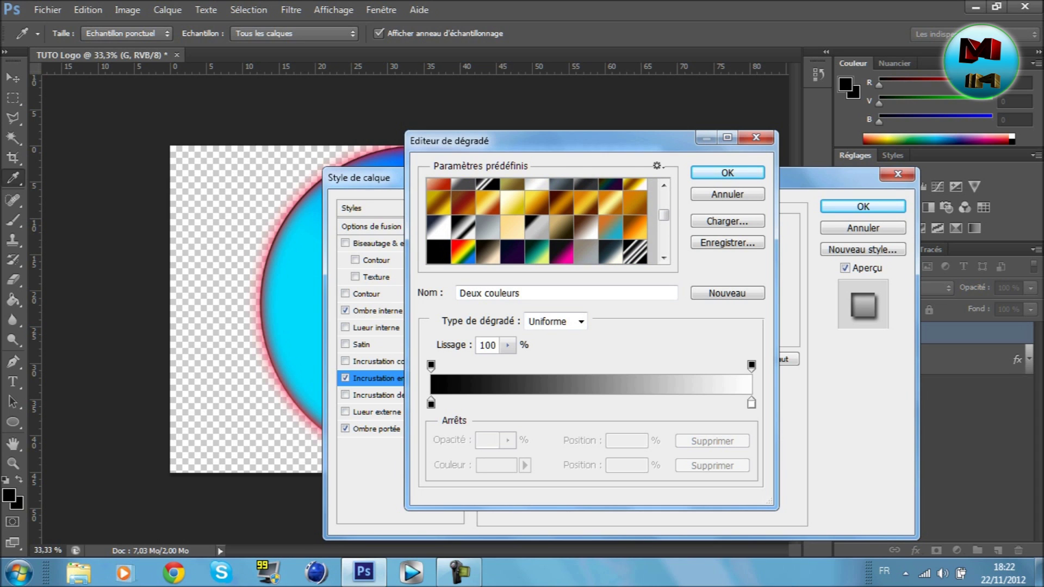
left_click(610, 203)
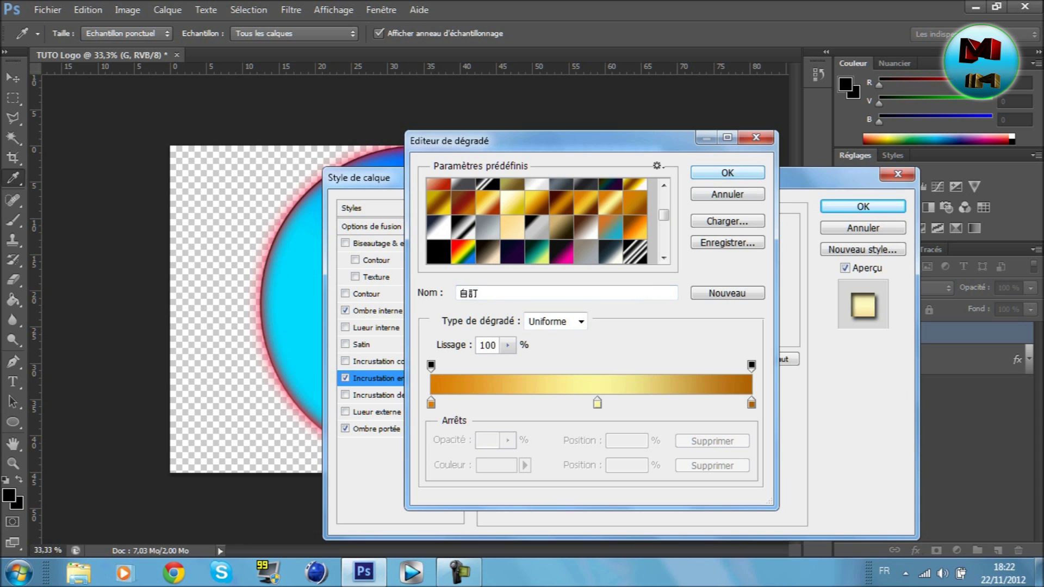
key("Return")
left_click_drag(435, 178, 492, 158)
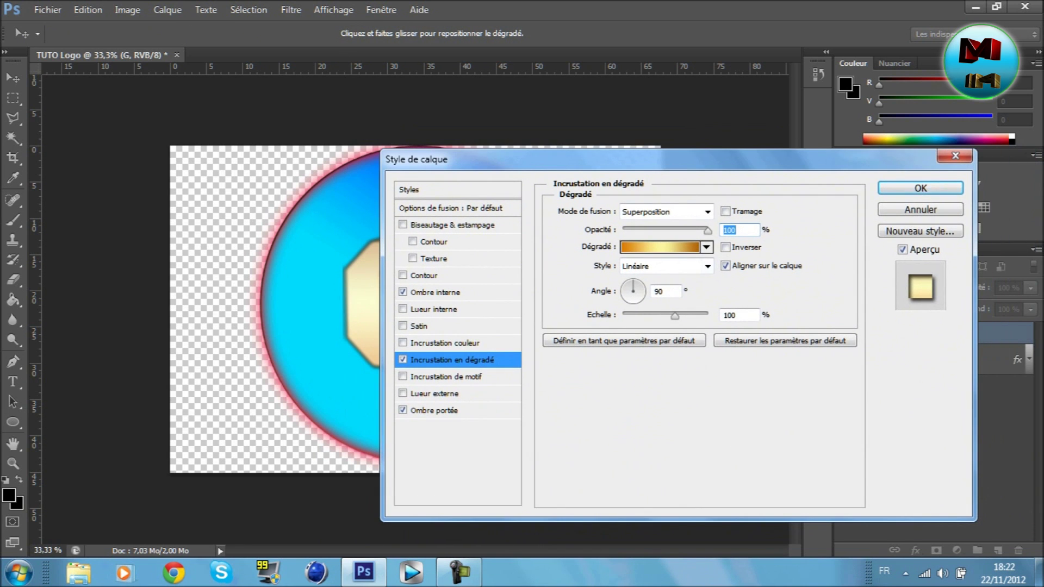
- Set the gradient overlay's scale to 53% and try the Normal blend mode before restoring Superposition
left_click_drag(674, 316, 643, 316)
mouse_move(493, 159)
left_mouse_down()
mouse_move(694, 146)
mouse_move(481, 148)
left_mouse_up()
left_click(660, 200)
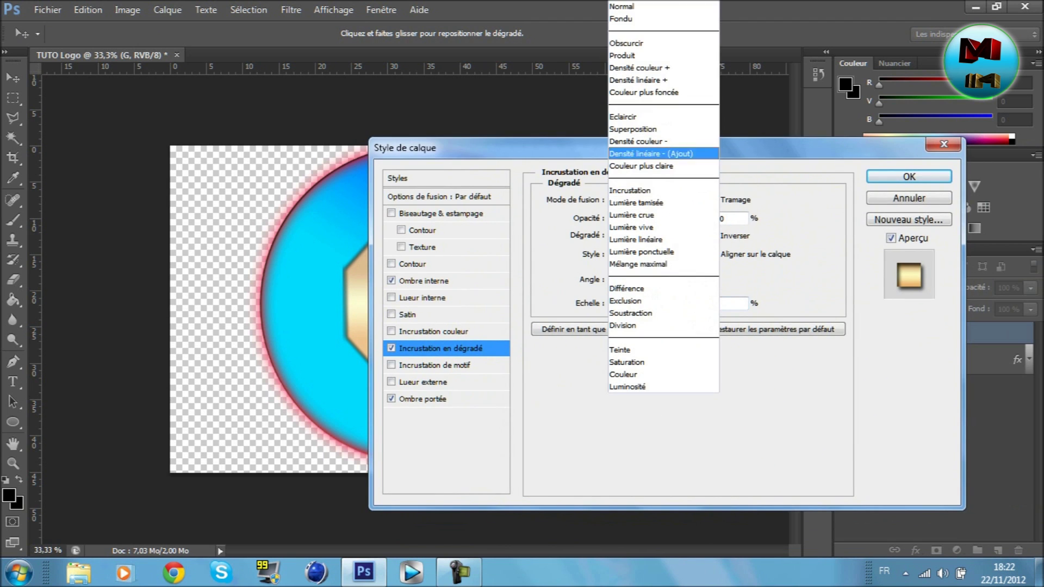
left_click(653, 7)
left_click_drag(544, 148, 453, 147)
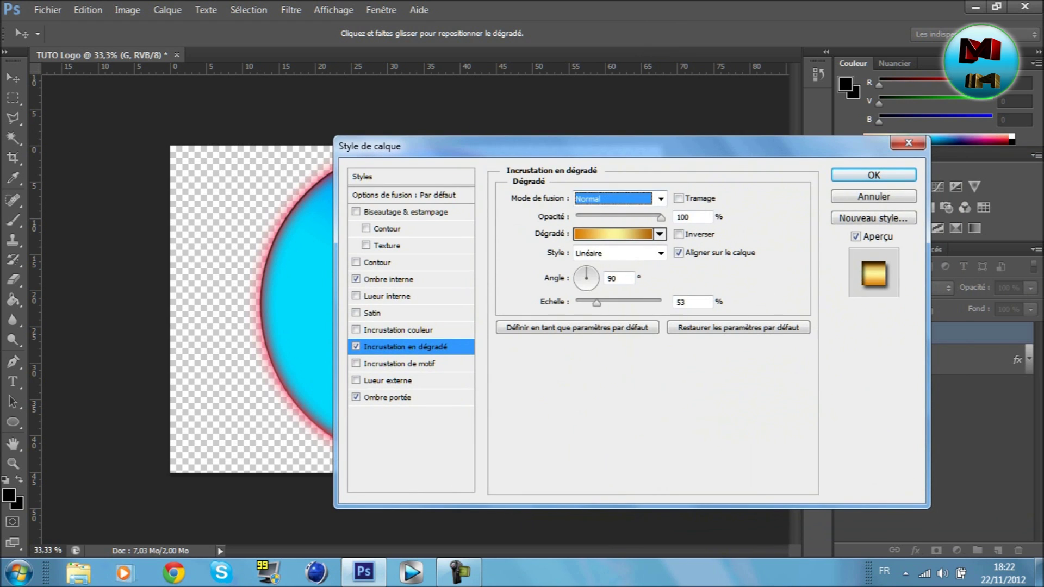
left_click(661, 199)
left_click(626, 130)
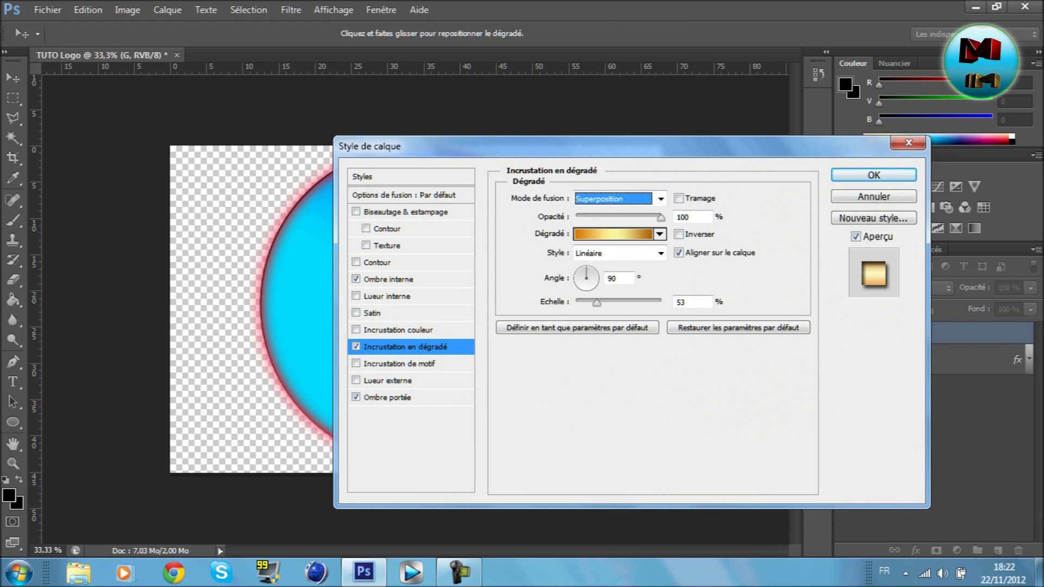
mouse_move(544, 146)
left_mouse_down()
mouse_move(909, 229)
mouse_move(527, 138)
left_mouse_up()
left_click(581, 294)
- Try the Red 6 - Gloss preset gradient on the G layer's gradient overlay
left_click(597, 225)
scroll(538, 220, "down", 2)
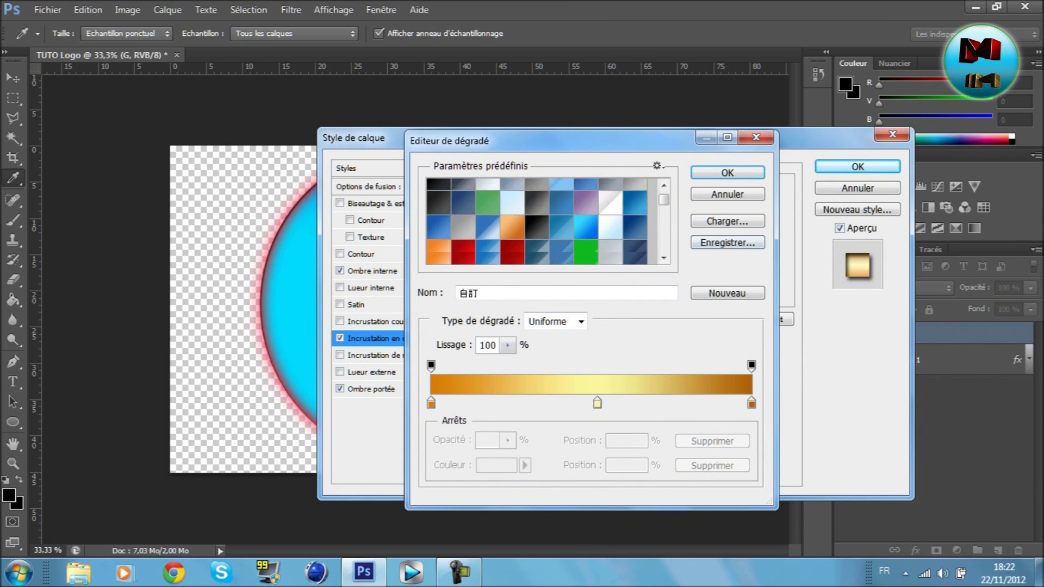
scroll(537, 221, "down", 6)
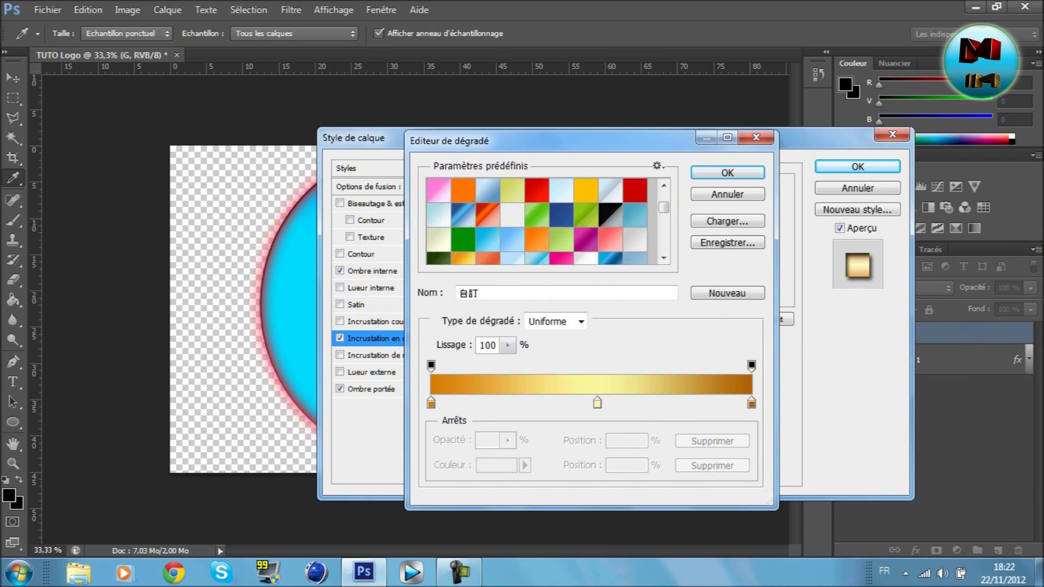
left_click(488, 191)
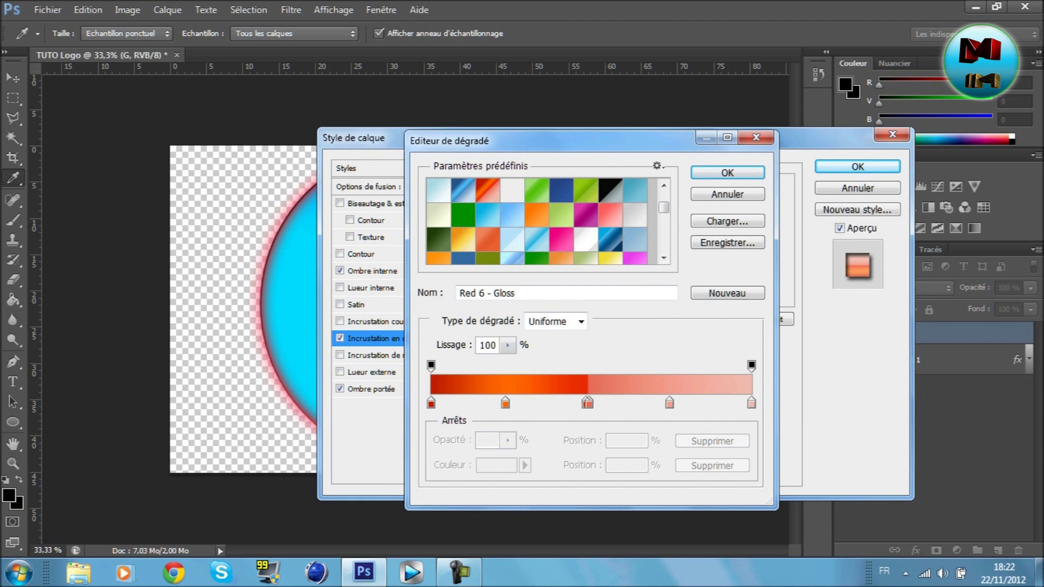
mouse_move(550, 140)
left_mouse_down()
mouse_move(998, 308)
mouse_move(797, 221)
mouse_move(569, 145)
left_mouse_up()
left_click(762, 191)
- Replace the overlay's red gradient with the bright green preset
left_click(577, 233)
scroll(572, 240, "down", 5)
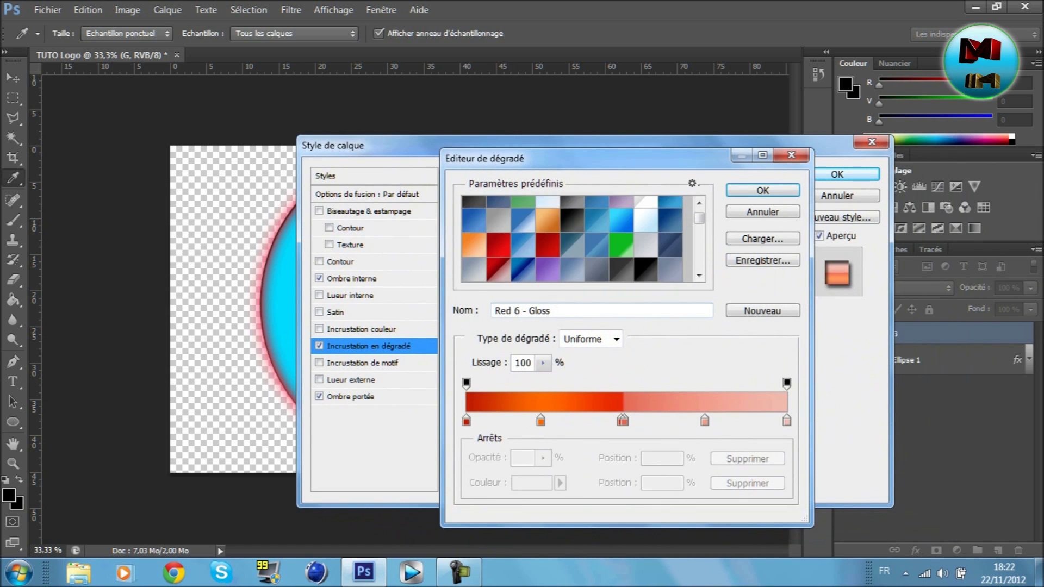
scroll(588, 239, "up", 3)
left_click(621, 220)
left_click(763, 190)
- Try a gradient overlay scale of 150% on the G layer and reduce it to 46%
left_click_drag(359, 145, 426, 145)
left_click_drag(627, 302, 691, 302)
mouse_move(426, 145)
left_mouse_down()
mouse_move(769, 249)
mouse_move(427, 135)
left_mouse_up()
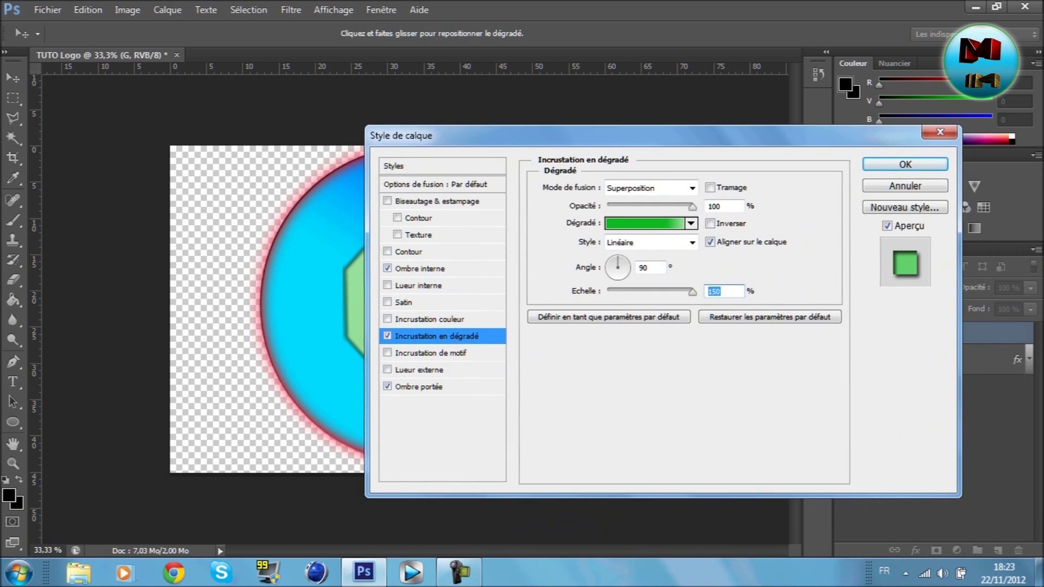
key("shift+Down")
key("shift+Down")
key("shift+Down")
key("shift+Down")
key("shift+Down")
key("shift+Down")
key("shift+Down")
key("shift+Down")
key("shift+Down")
key("shift+Down")
key("Down")
key("Down")
key("Down")
key("Down")
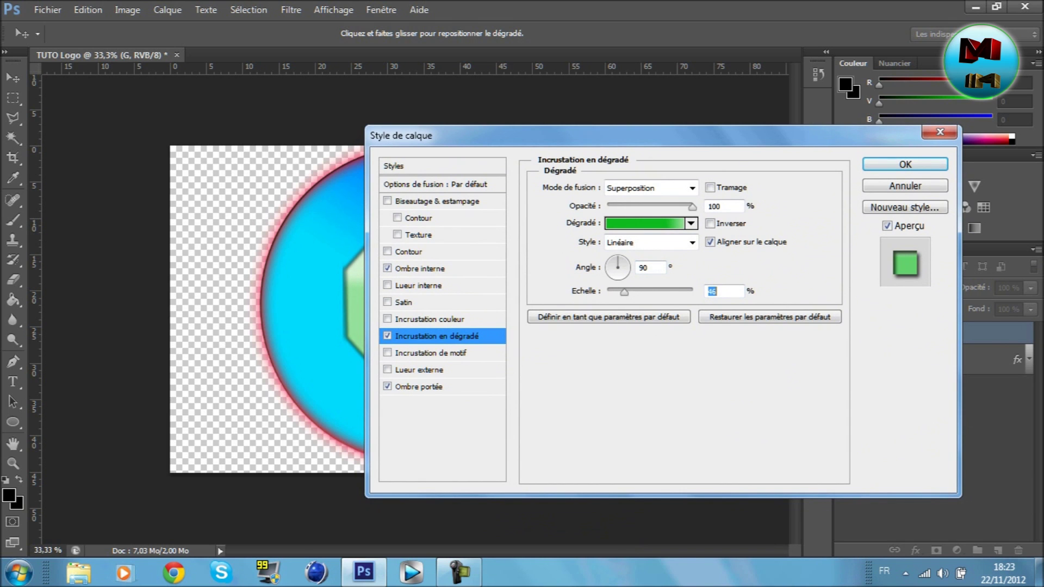
- Try the Gradient 001 preset with an added black stop near the end and a bright green colour for the 100% stop
left_click(644, 223)
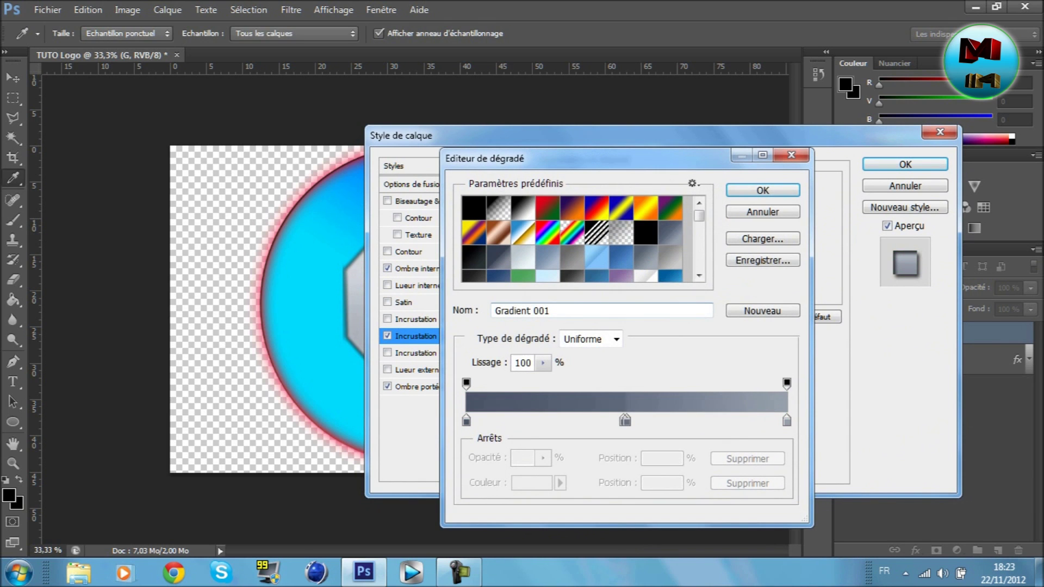
left_click(777, 421)
left_click(786, 420)
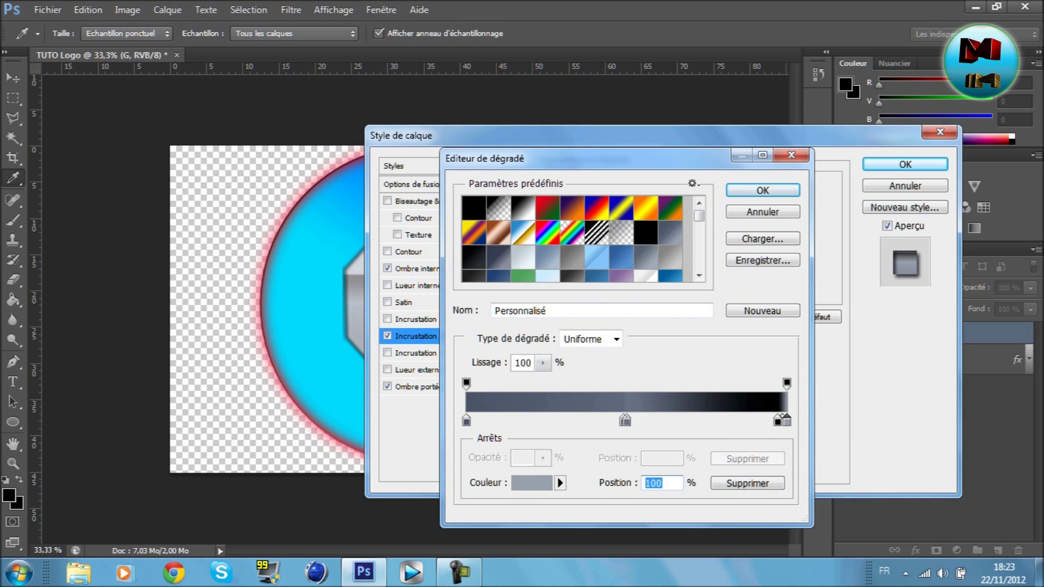
double_click(787, 420)
mouse_move(302, 274)
left_mouse_down()
mouse_move(463, 287)
mouse_move(281, 264)
left_mouse_up()
left_click_drag(493, 324, 493, 337)
left_click_drag(429, 231, 476, 210)
key("Return")
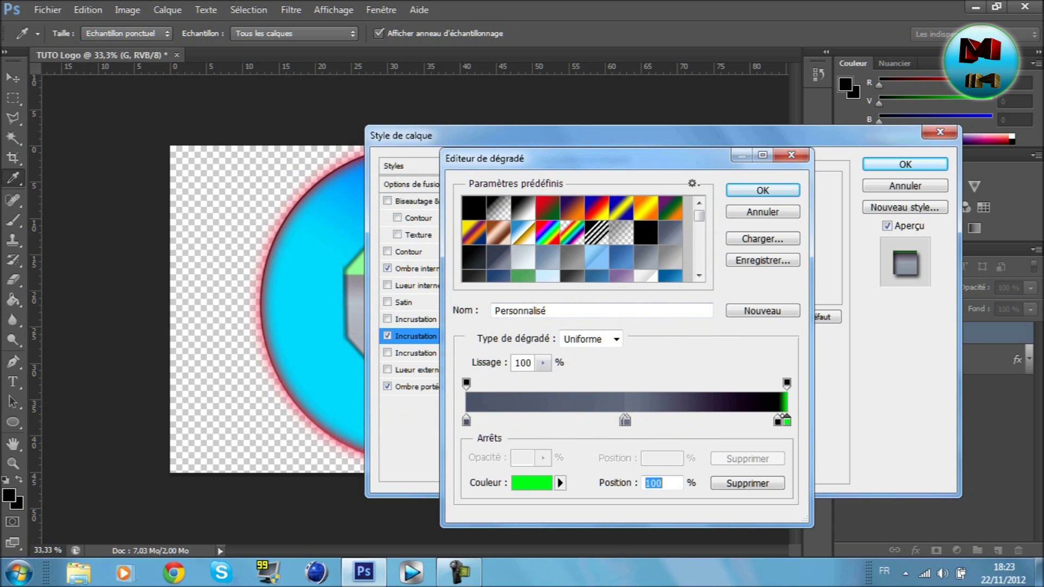
- Recolour the gradient's 0% stop medium green and move the black stop to 49%, keeping its colour
left_click(466, 421)
left_click(532, 483)
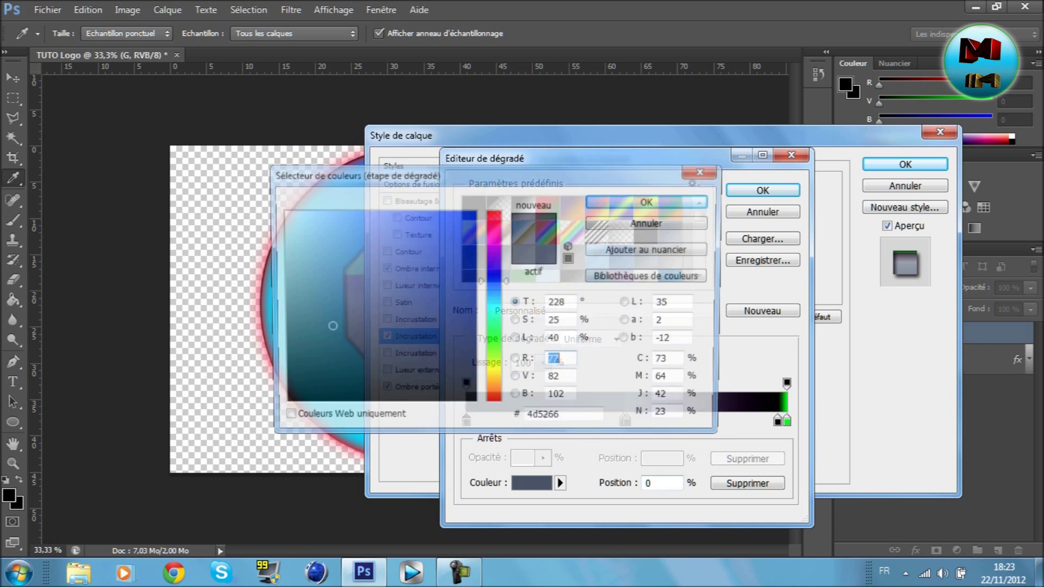
left_click(494, 334)
left_click_drag(328, 328, 440, 293)
key("Return")
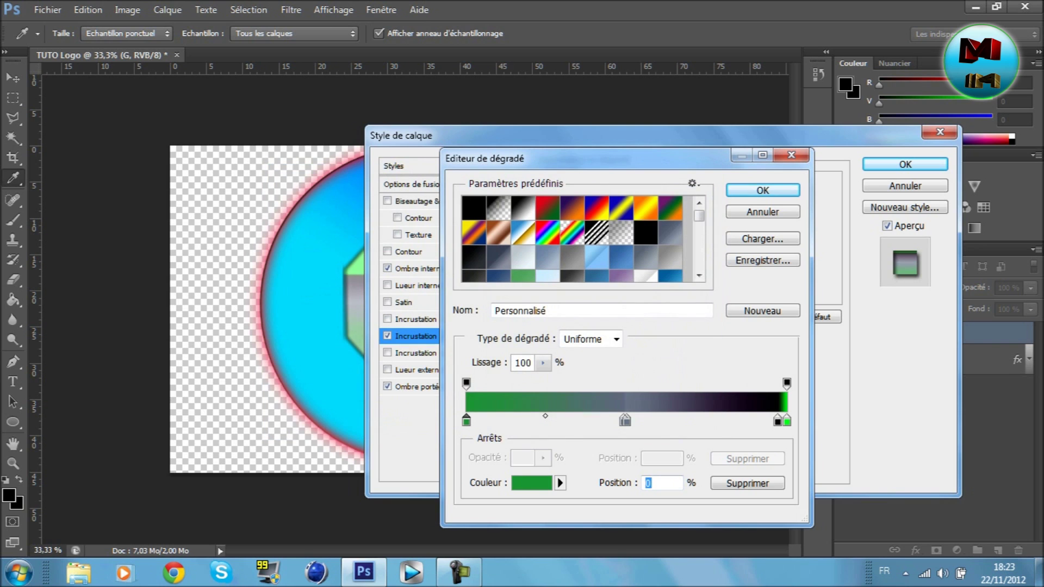
left_click_drag(777, 420, 624, 421)
double_click(624, 420)
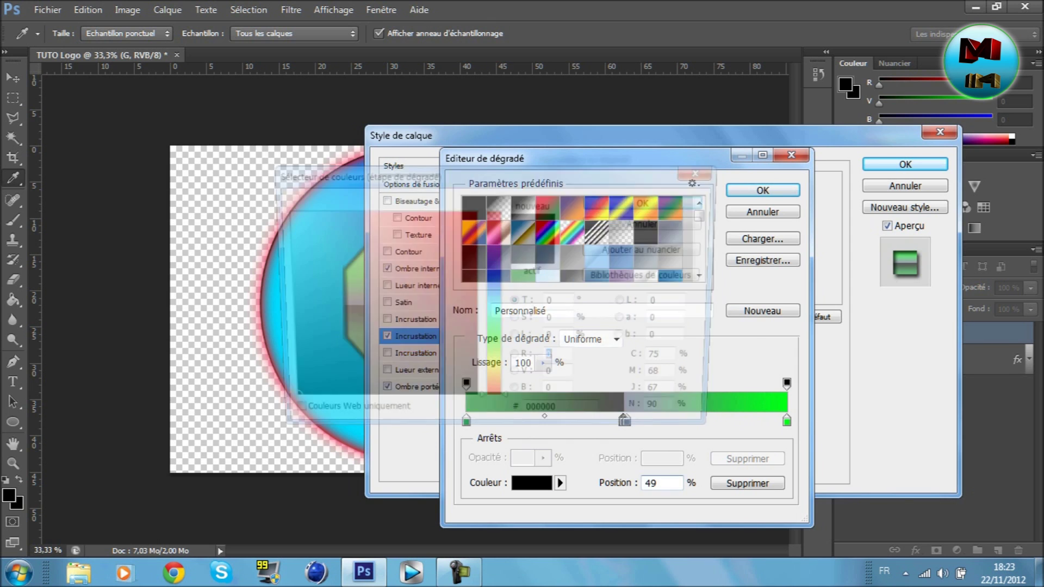
left_click(704, 171)
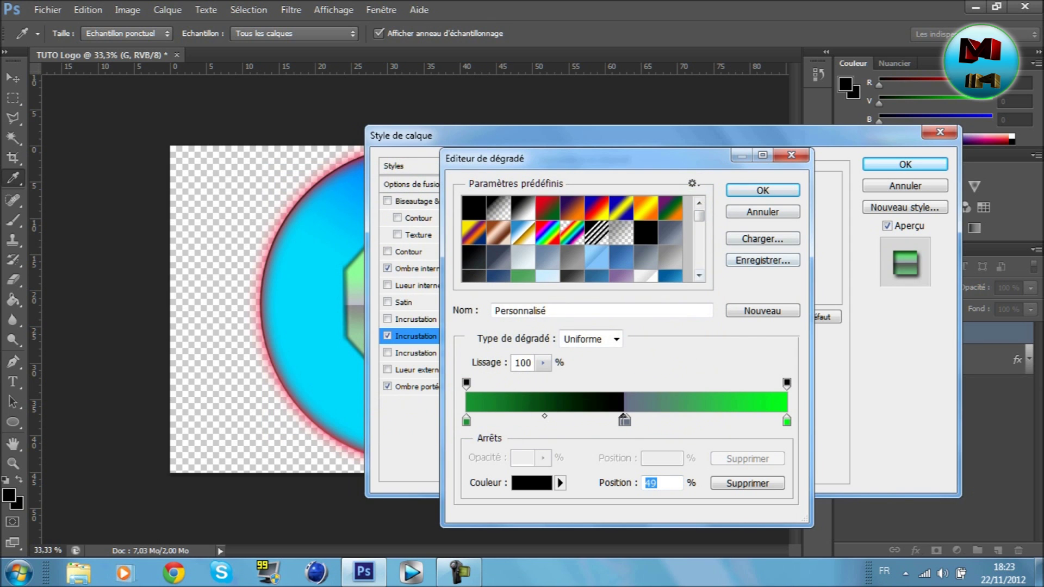
- Choose the "Premier plan -> arrière-plan" preset gradient and set its 100% colour stop to bright green 12ff00
left_click(474, 208)
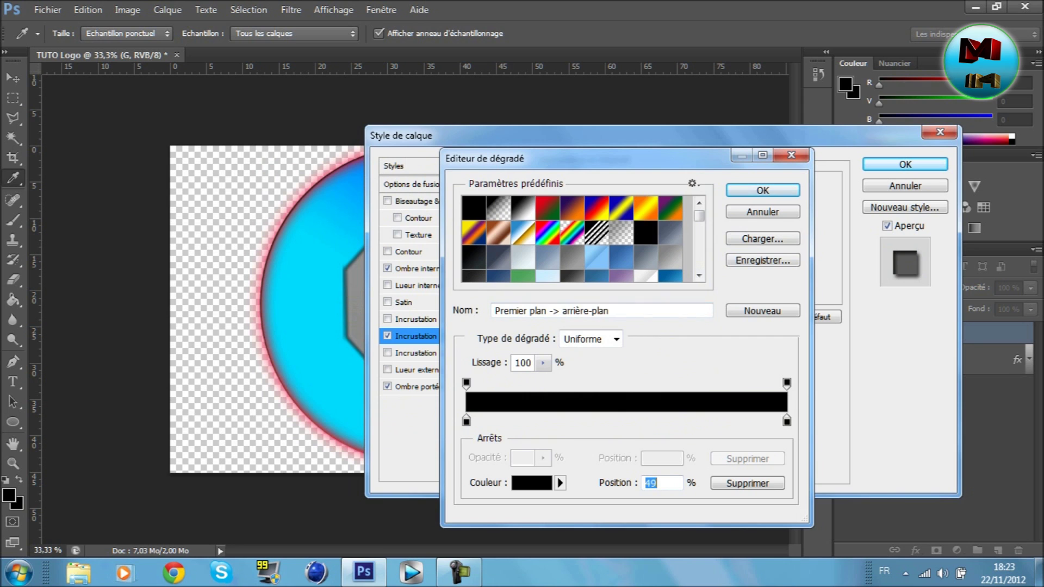
left_click(786, 420)
double_click(787, 420)
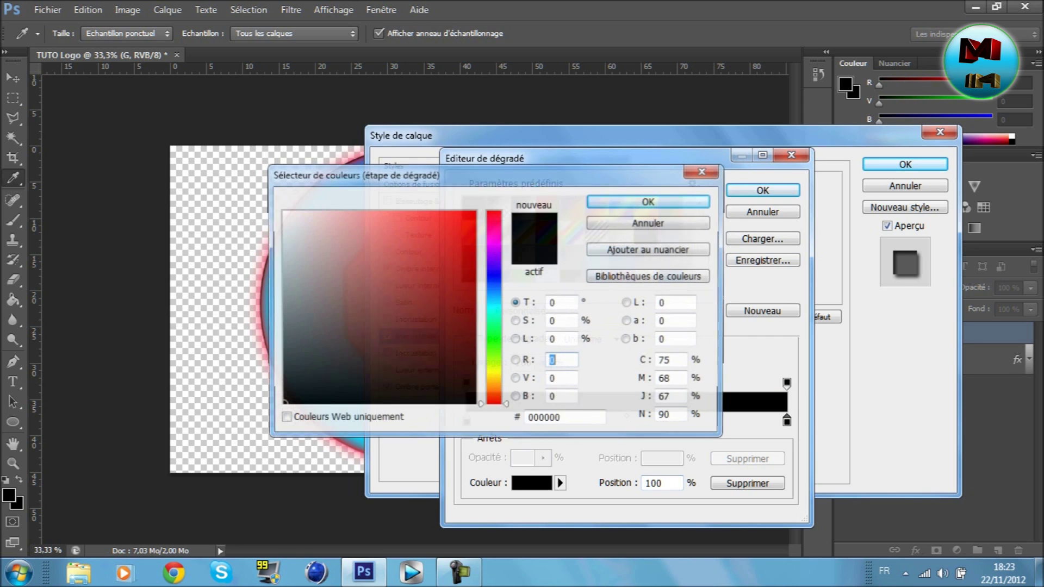
left_click(494, 341)
left_click(476, 210)
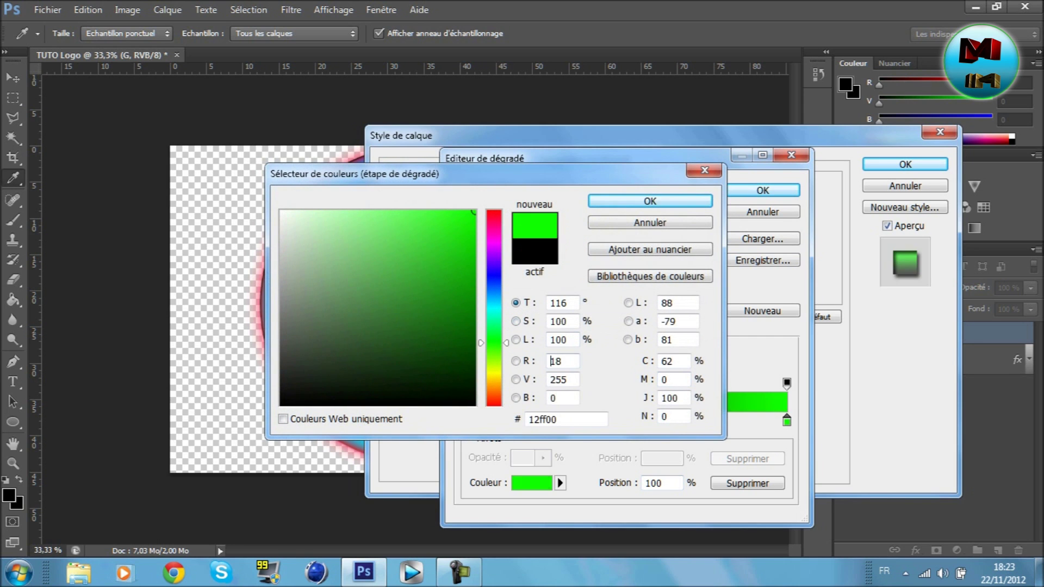
left_click(650, 201)
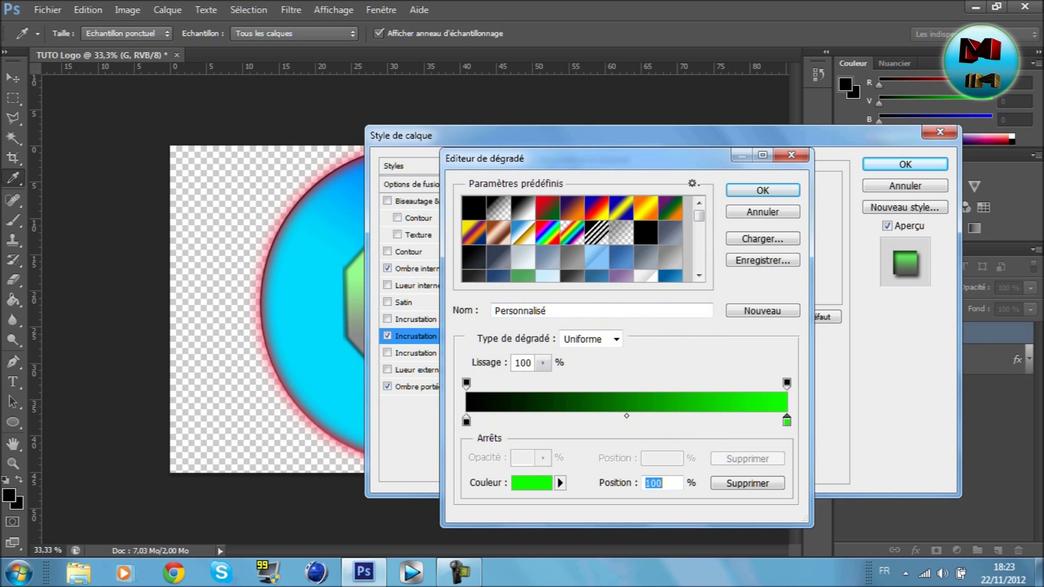
- Set the gradient's 0% colour stop to dark green 1a8c0e and apply the gradient and layer style to G
left_click(466, 420)
double_click(466, 420)
mouse_move(494, 346)
left_mouse_down()
mouse_move(493, 356)
mouse_move(494, 344)
left_mouse_up()
left_click_drag(452, 299, 457, 298)
left_click(650, 201)
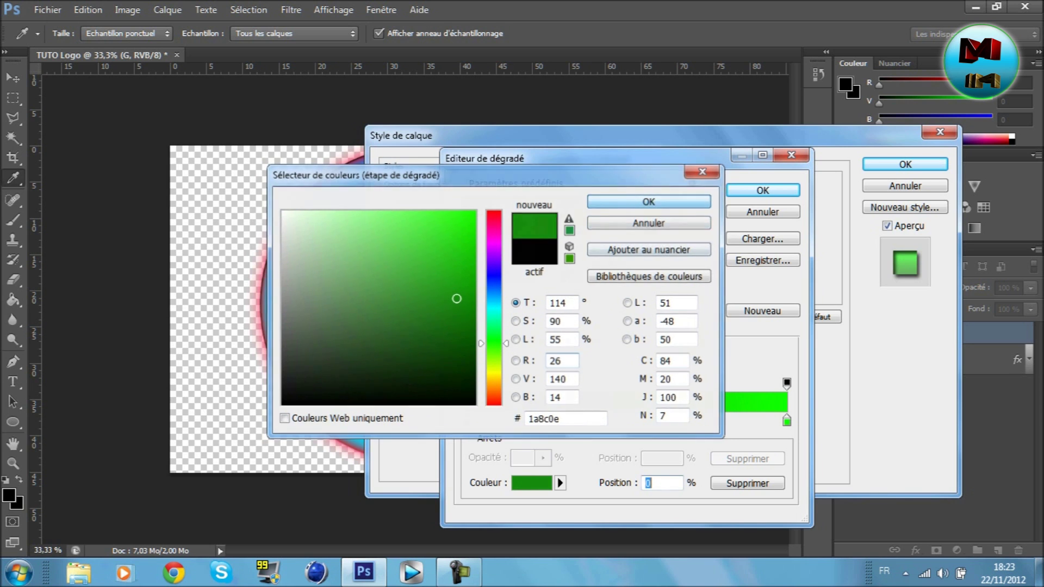
left_click(762, 190)
left_click_drag(679, 135, 617, 146)
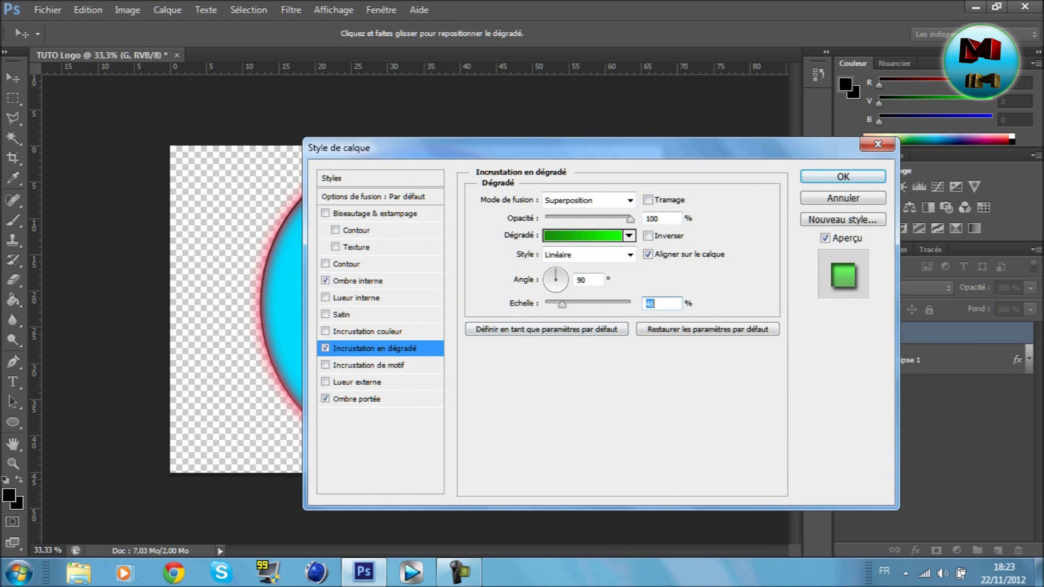
key("Return")
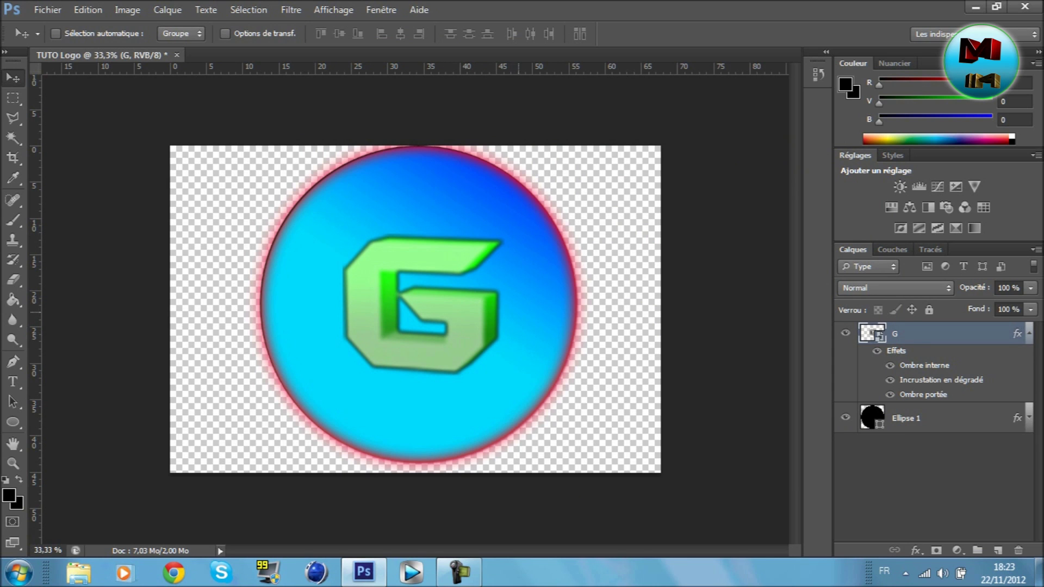
- Move the G slightly up and left on the circle and collapse its layer's effects list
mouse_move(424, 251)
left_mouse_down()
mouse_move(398, 237)
mouse_move(454, 258)
mouse_move(395, 256)
mouse_move(418, 238)
left_mouse_up()
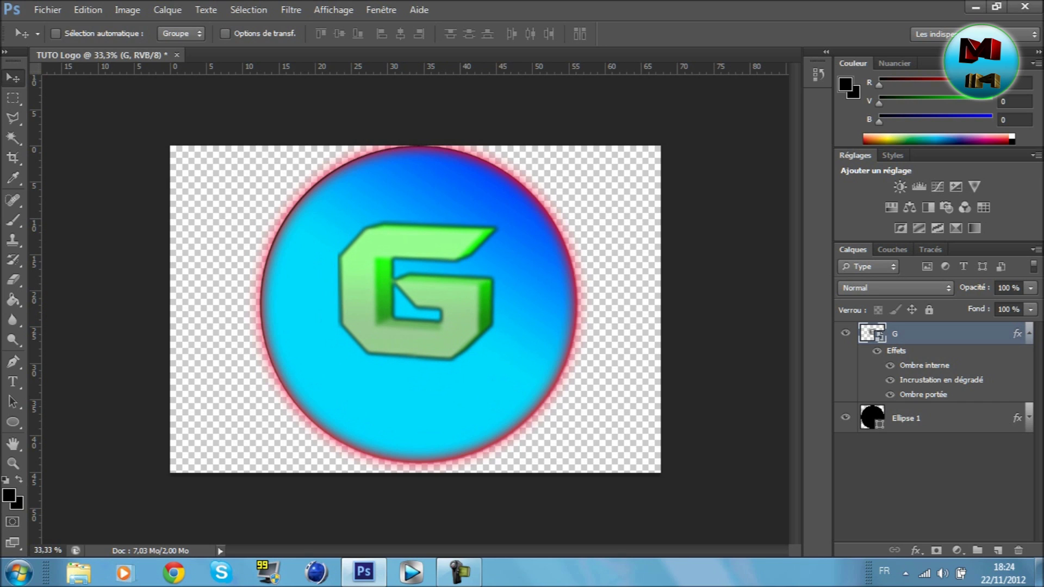
left_click(1029, 334)
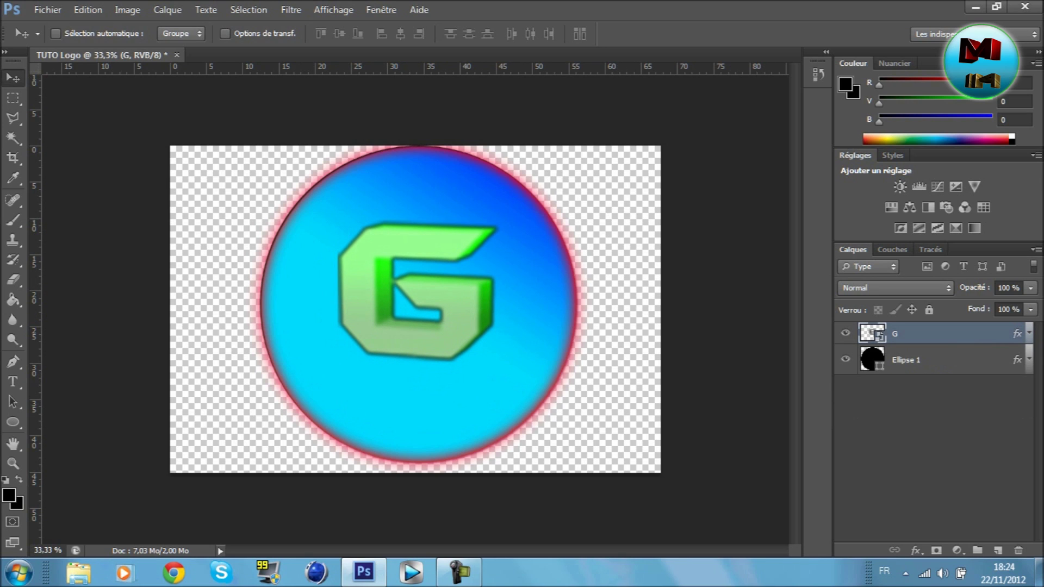
- Save a copy of the logo to the desktop in PNG format as TUTO Logo.png, with small/slow compression and no interlacing
left_click(48, 9)
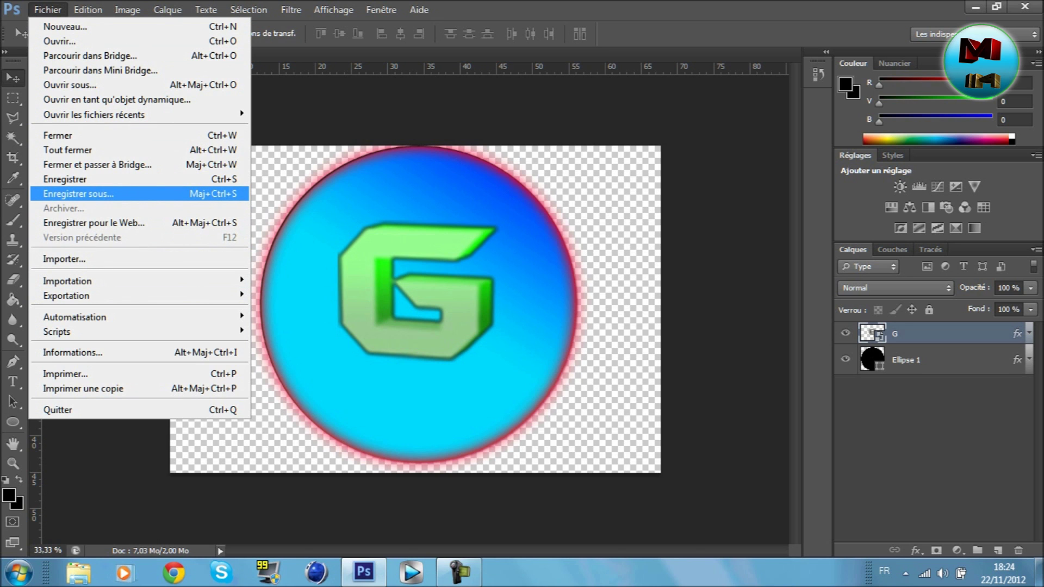
key("Return")
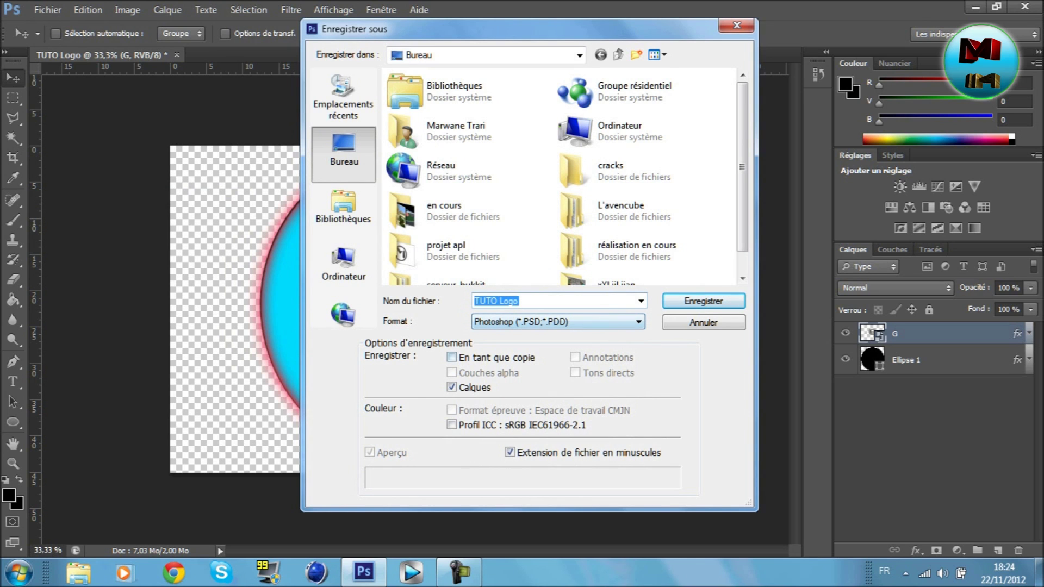
left_click(559, 321)
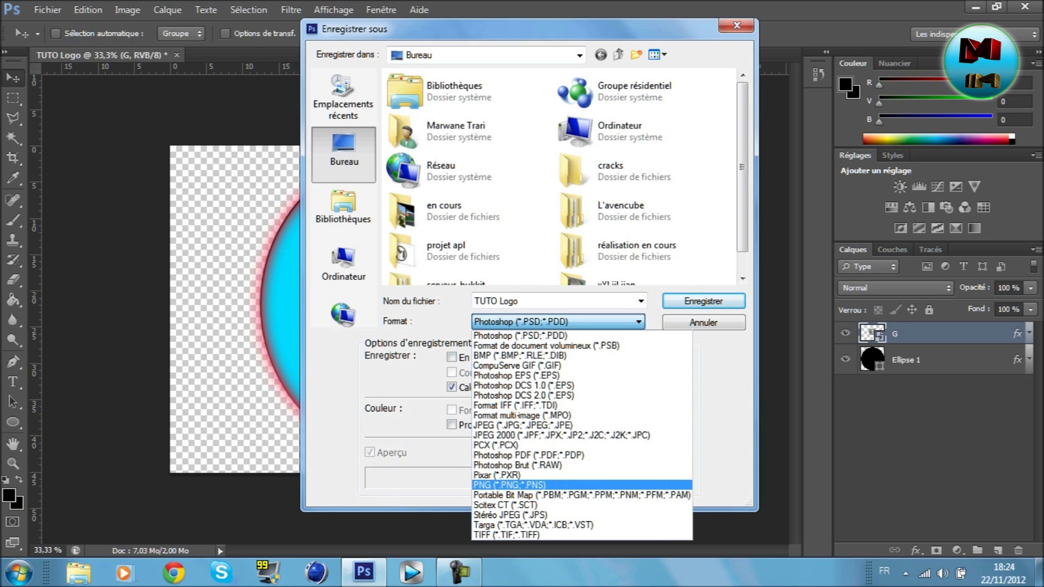
left_click(510, 485)
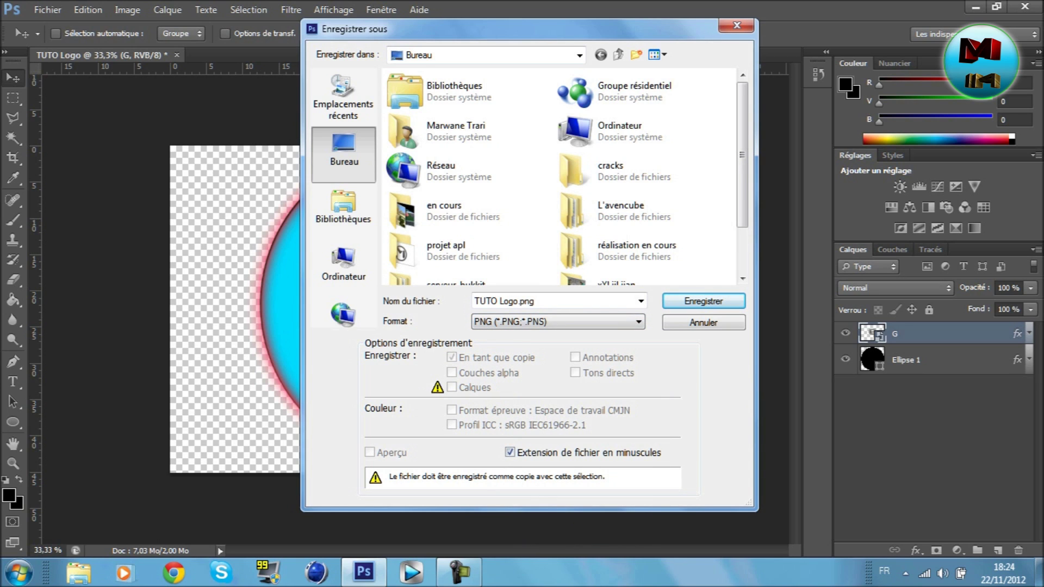
left_click(703, 300)
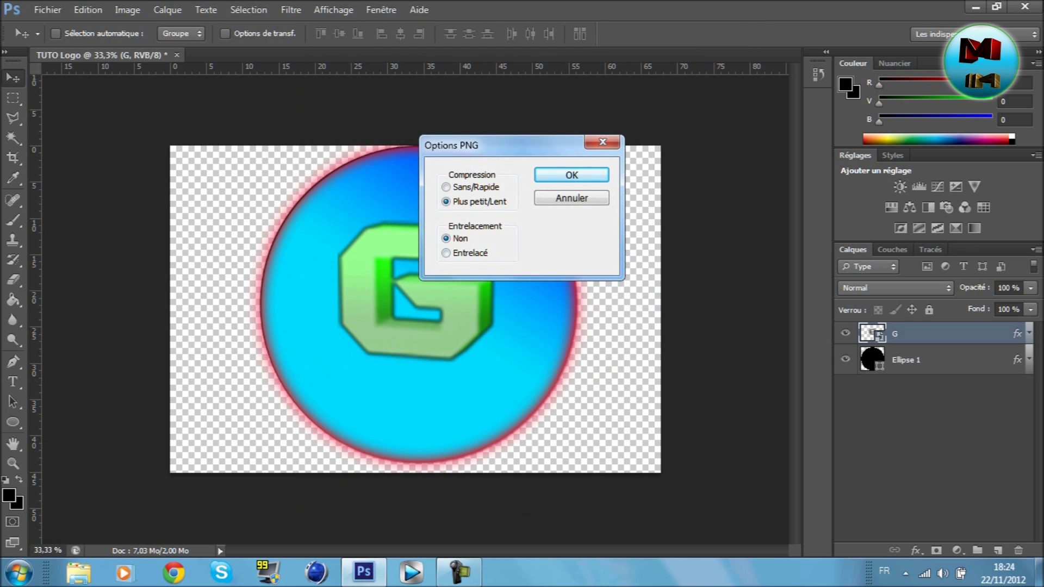
left_click(572, 175)
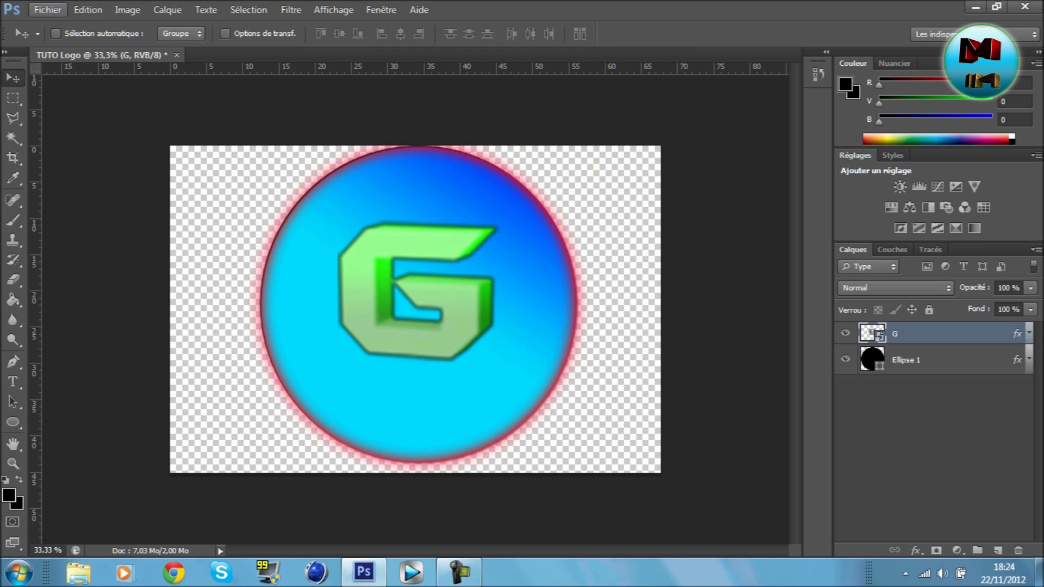
- Save a JPEG copy of the logo to the desktop as TUTO Logo.jpg at maximum quality 12, baseline optimised
left_click(48, 10)
left_click(79, 194)
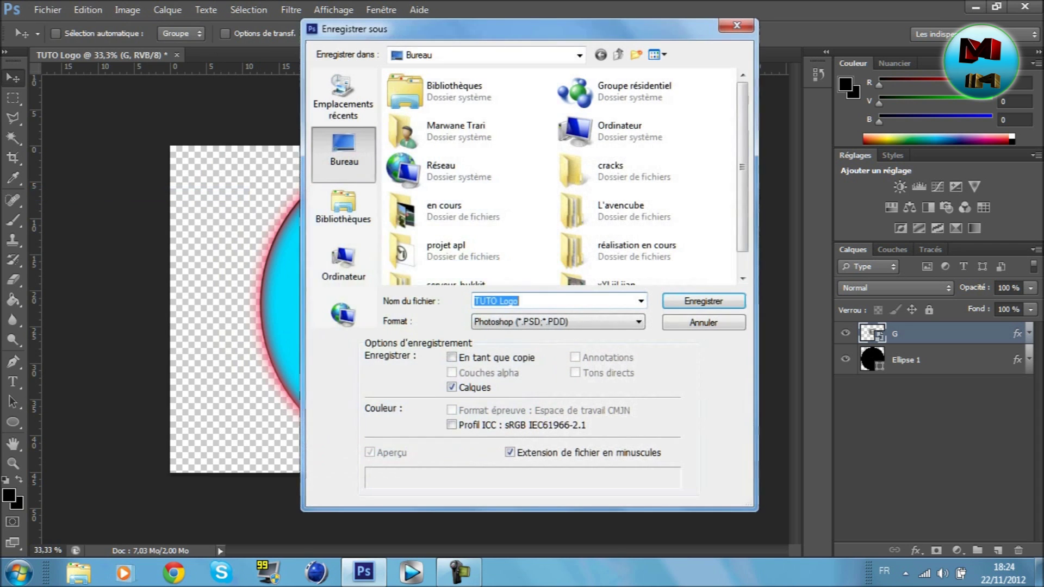
left_click(593, 322)
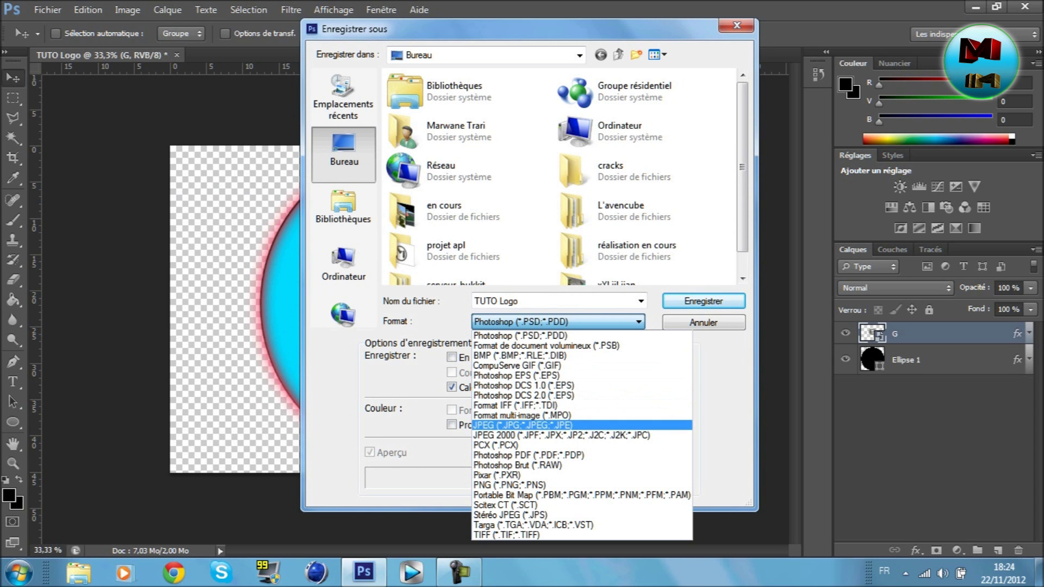
left_click(523, 425)
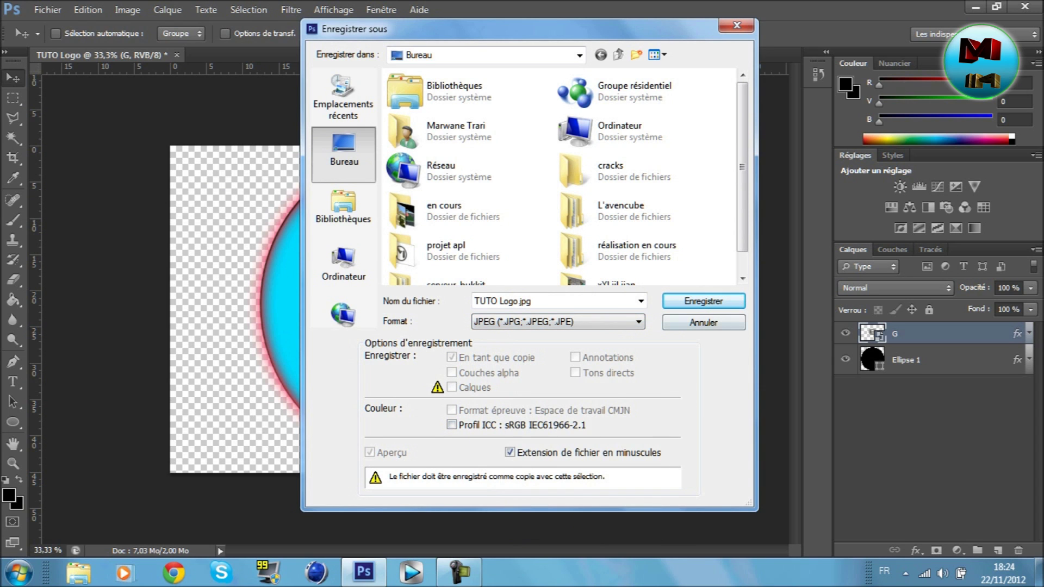
key("Return")
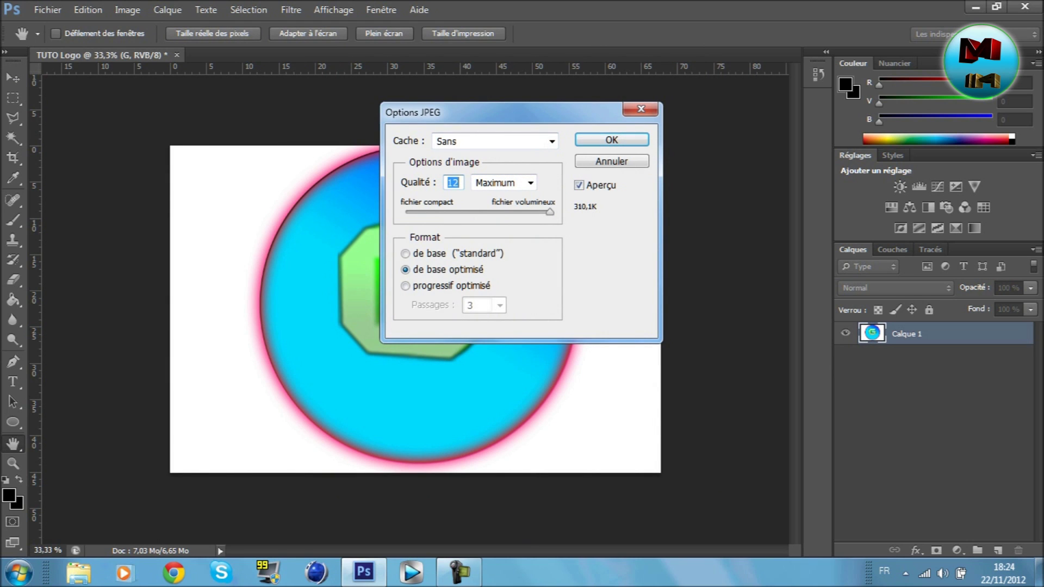
type("40")
type("12")
key("Return")
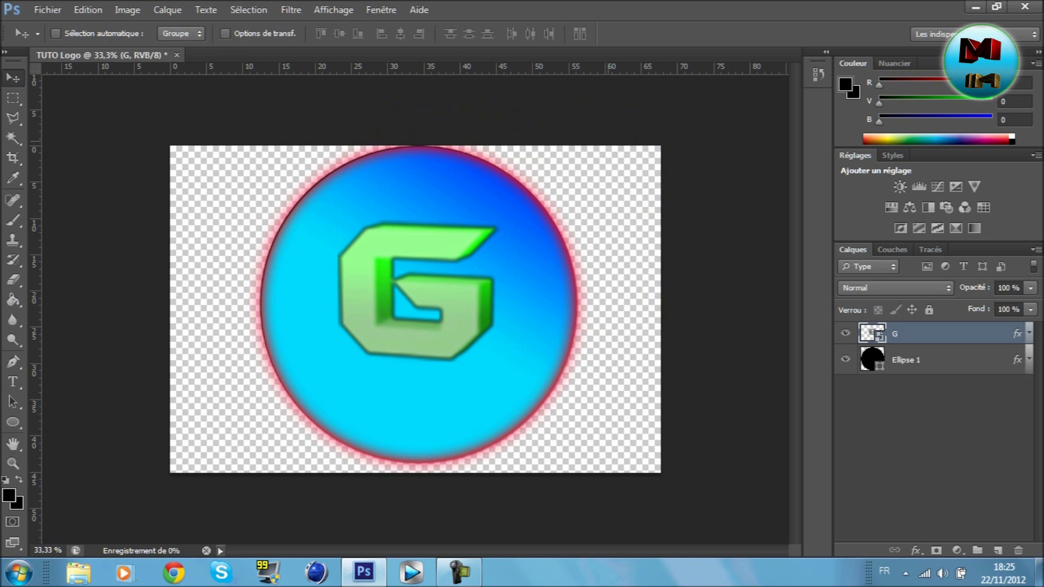
- Show the desktop and check the saved TUTO Logo image in the photo viewer, closing the viewer when done
left_click(1039, 573)
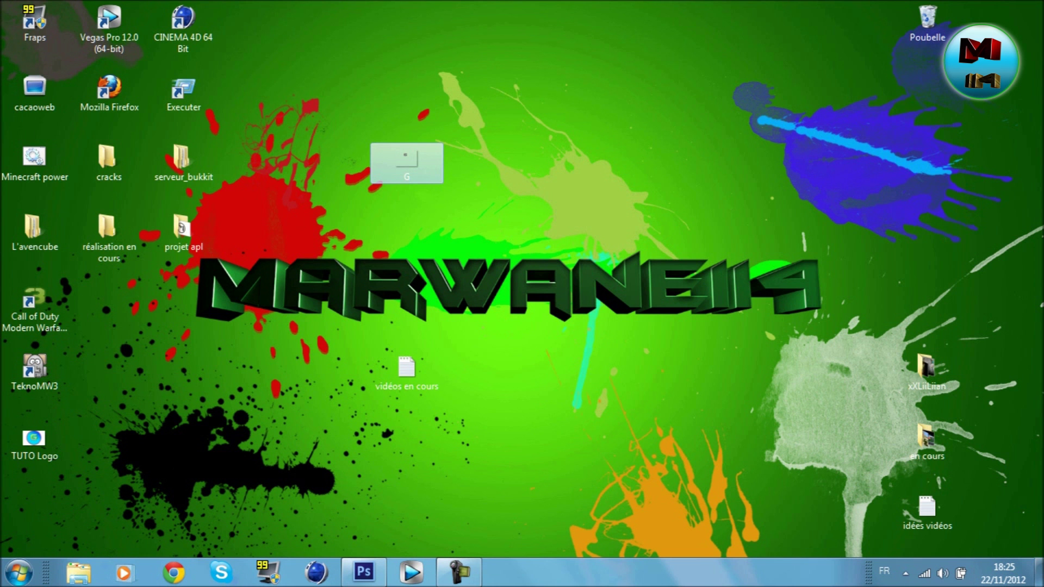
double_click(43, 440)
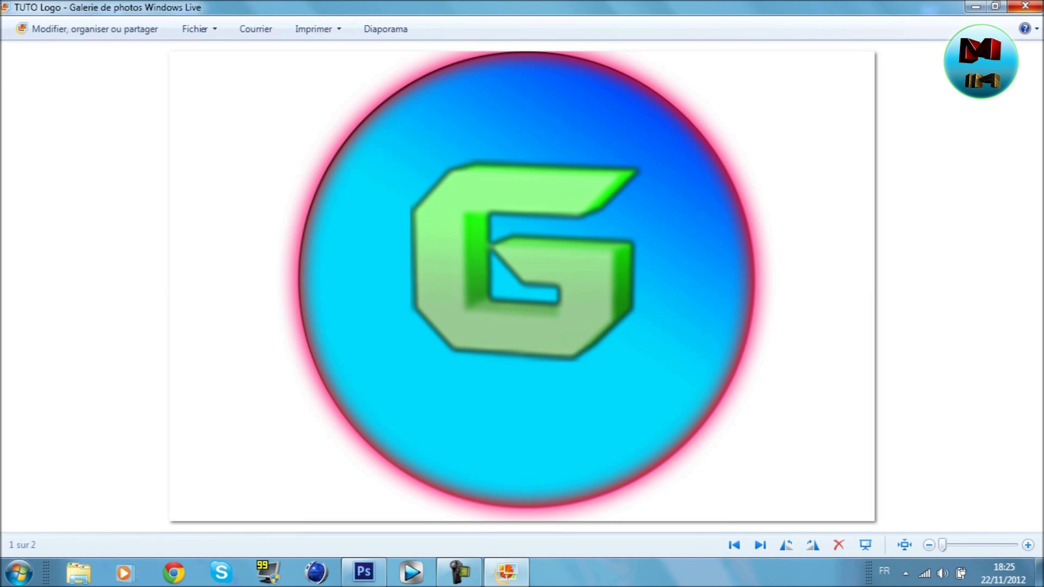
left_click(1025, 6)
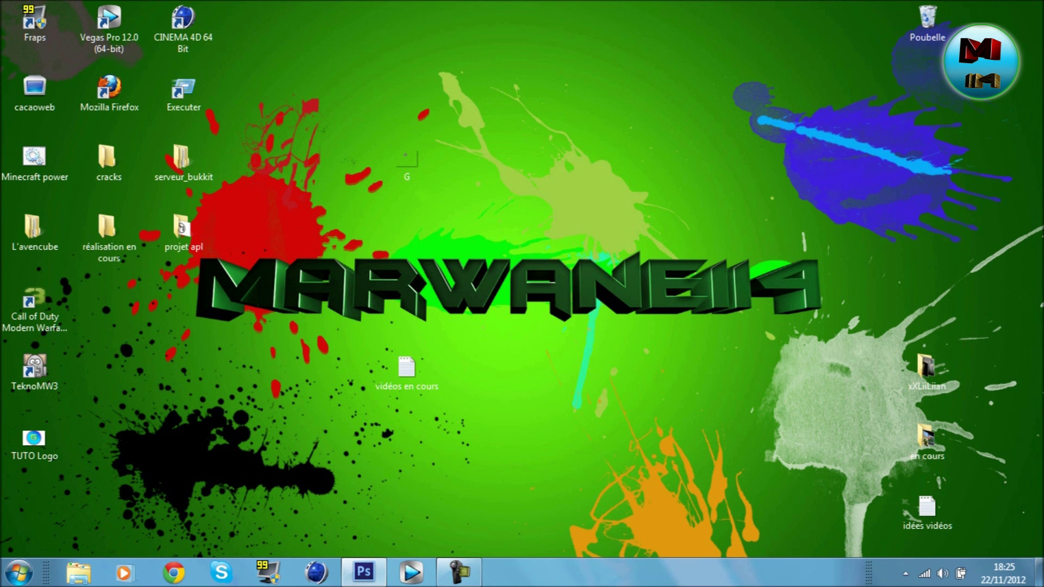
left_click(460, 573)
left_click(460, 573)
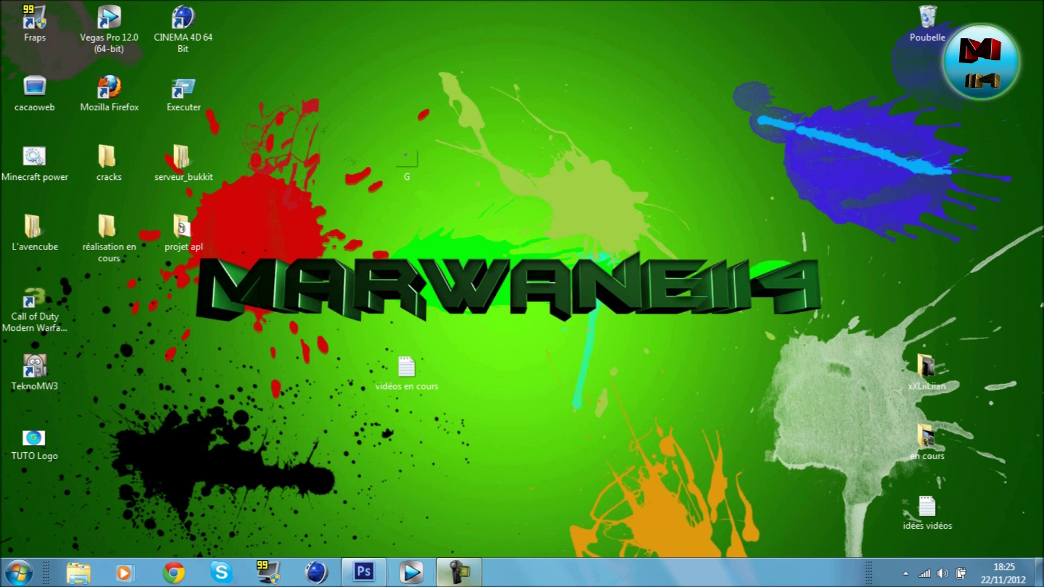
left_click(459, 572)
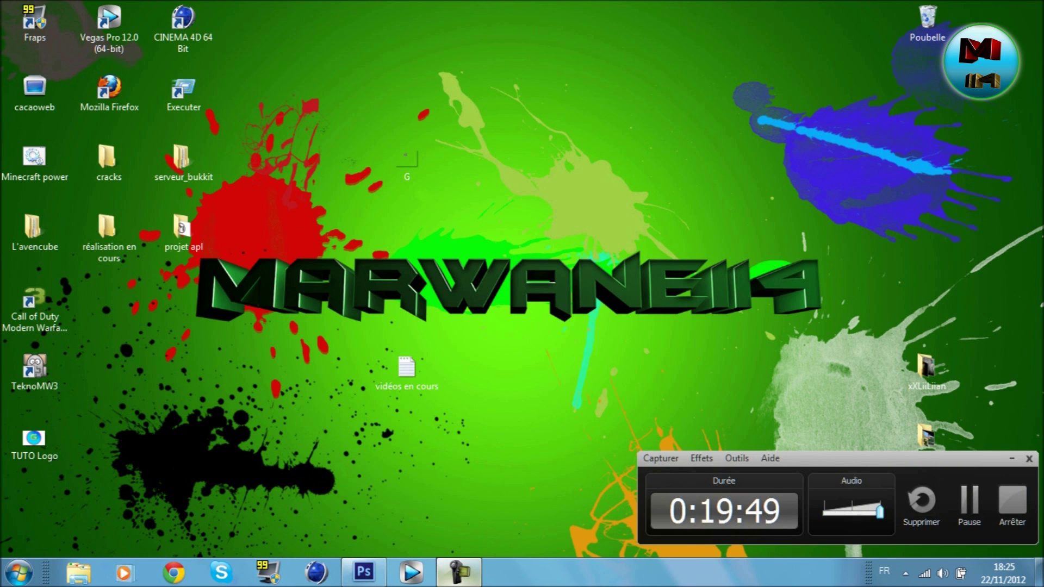
left_click(459, 572)
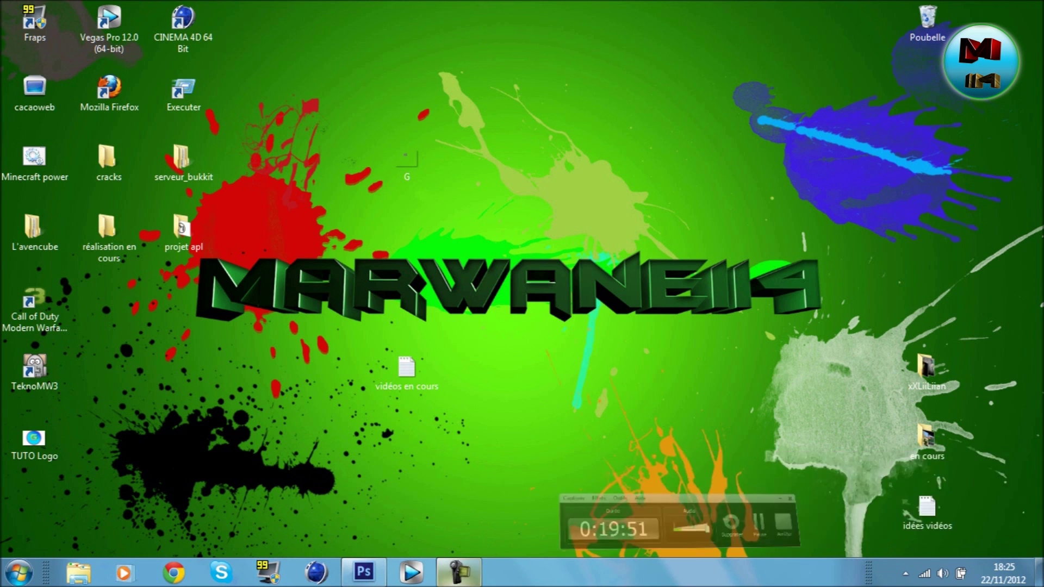
- Return to Photoshop and quit it without saving the changes to the TUTO Logo document
left_click(364, 572)
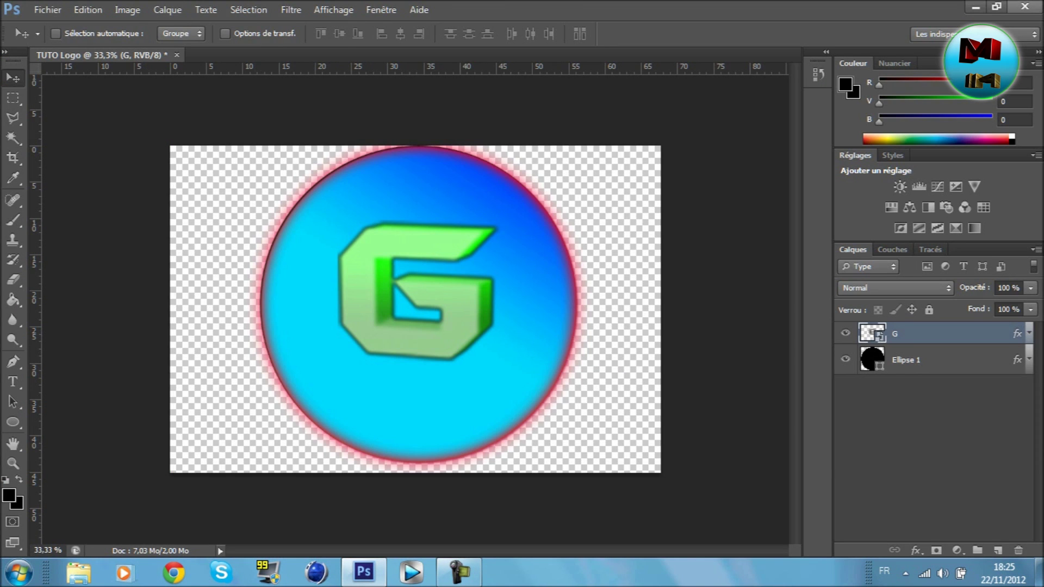
left_click(1025, 7)
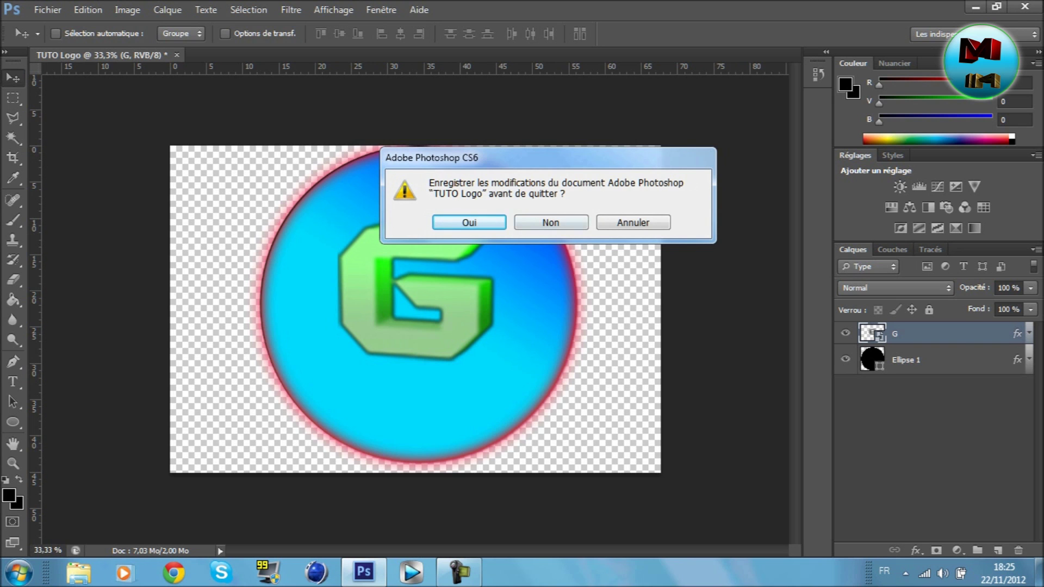
left_click(550, 223)
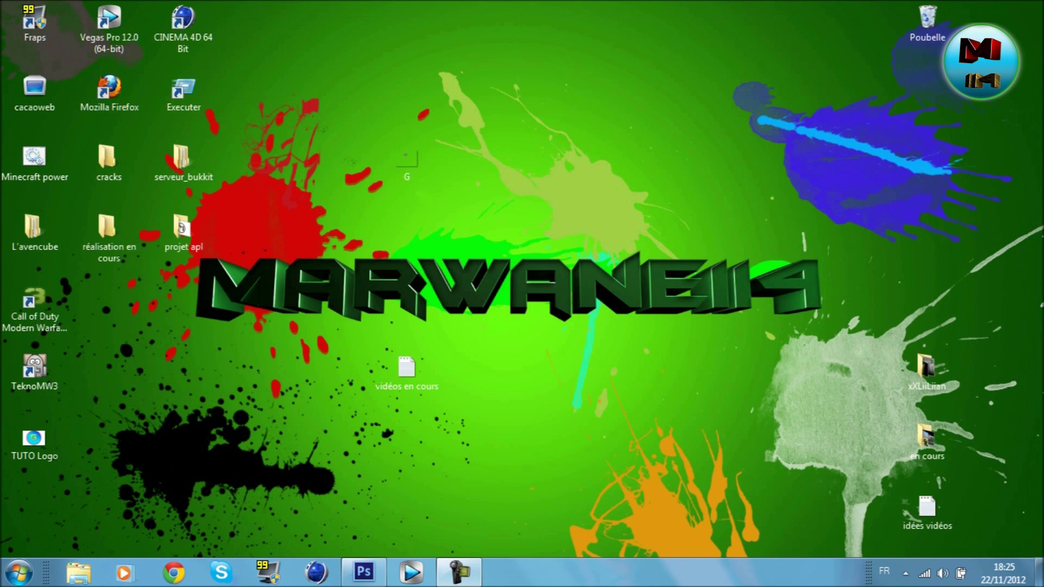
- Delete the G image file from the desktop
left_click_drag(544, 398, 620, 424)
left_click(407, 162)
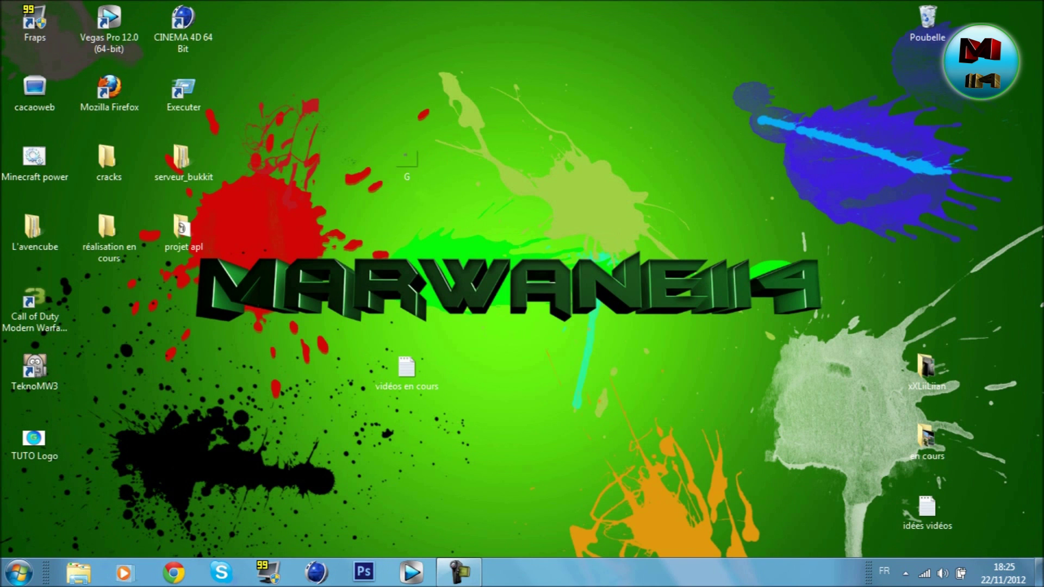
key("Delete")
key("Return")
- Move the TUTO Logo file to the middle of the desktop above the wallpaper lettering and open it for viewing
left_click_drag(34, 438, 480, 231)
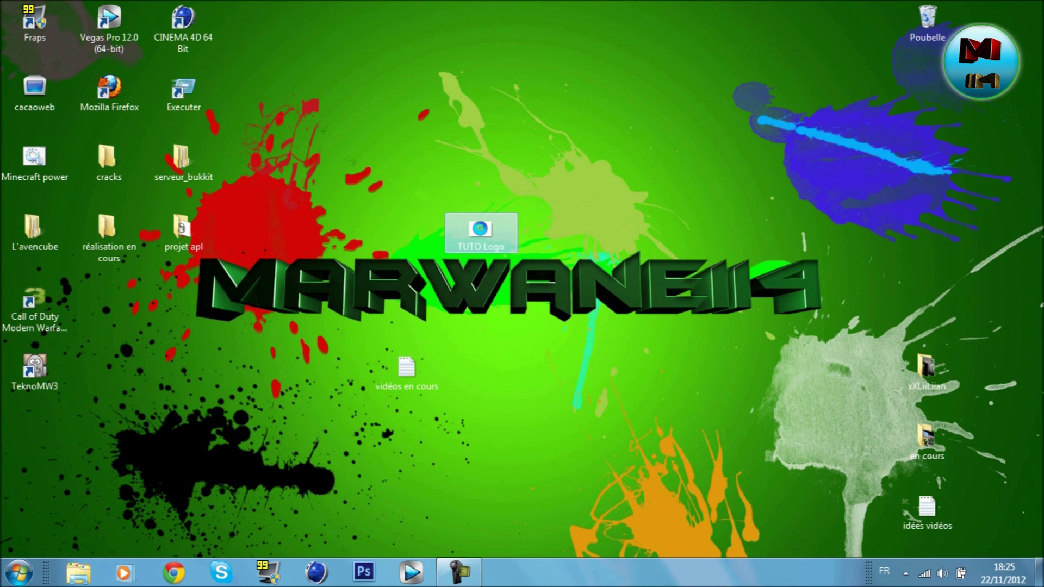
double_click(481, 230)
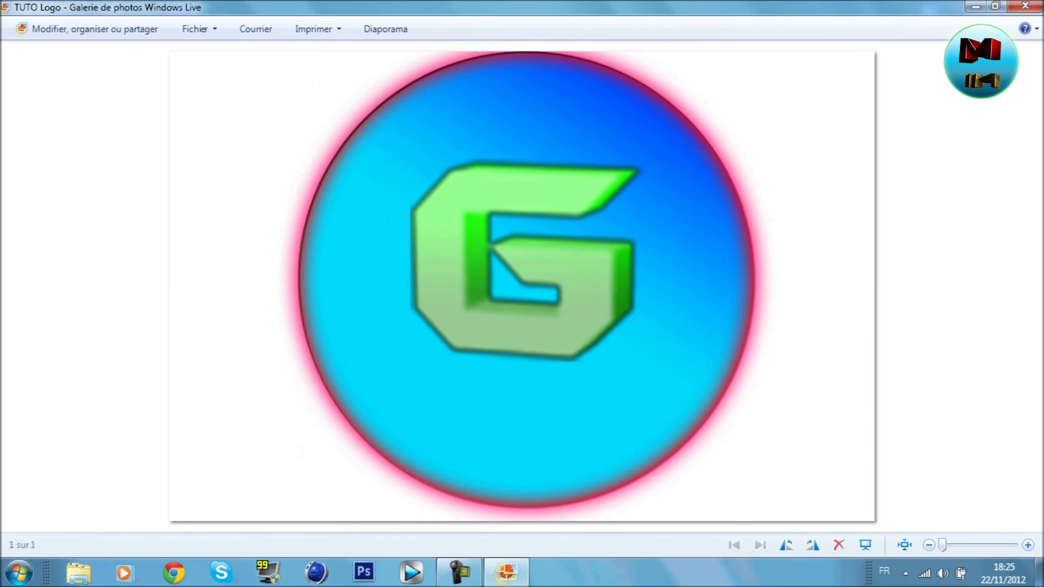